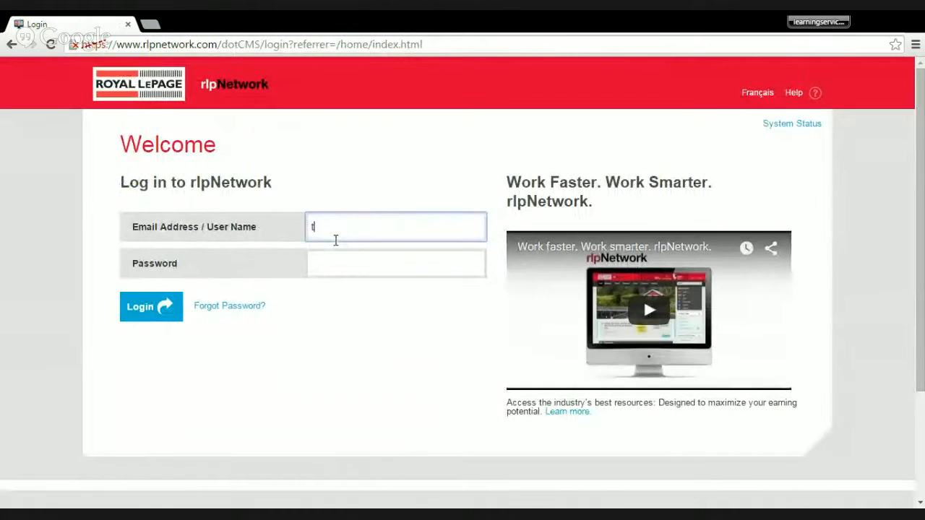
- Enter the account password and log in to rlpNetwork
key(Tab)
text(********)
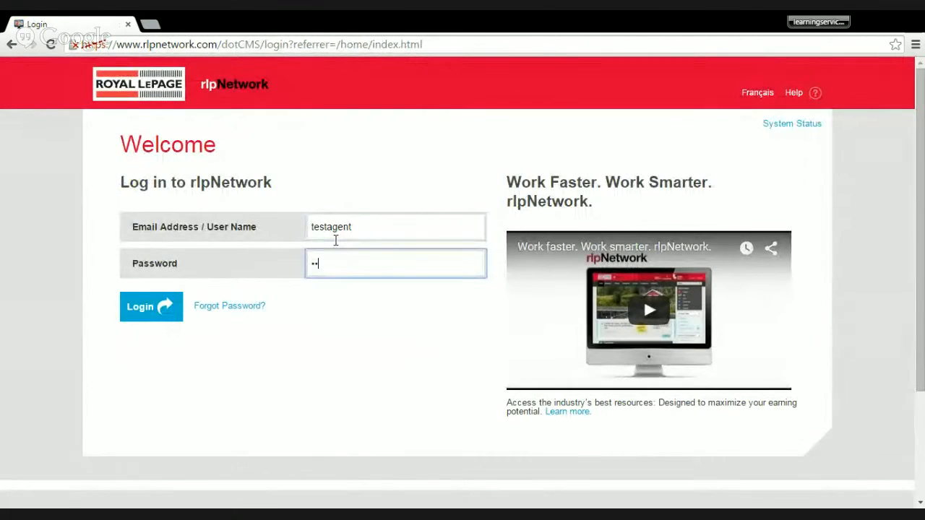
text(*)
click(143, 316)
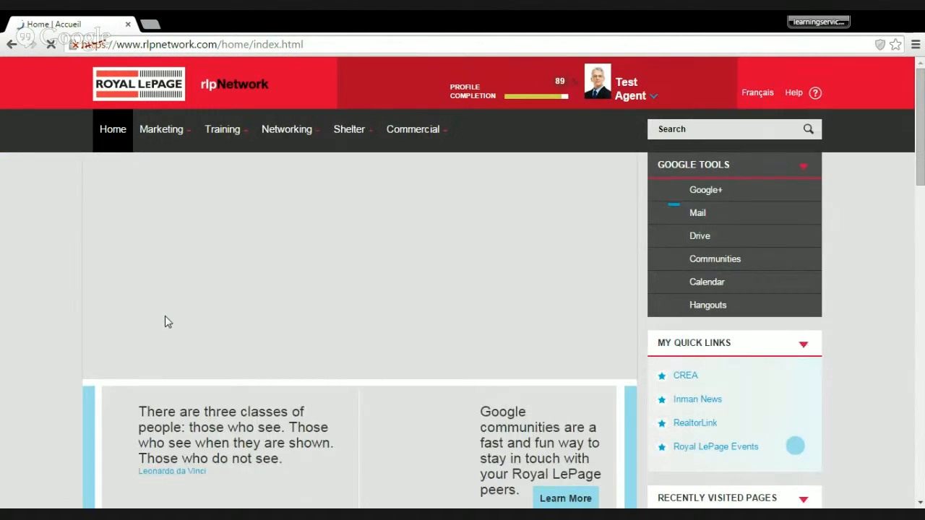
- Open the Marketing Centre page of rlpNetwork's Marketing section
mouse_move(166, 141)
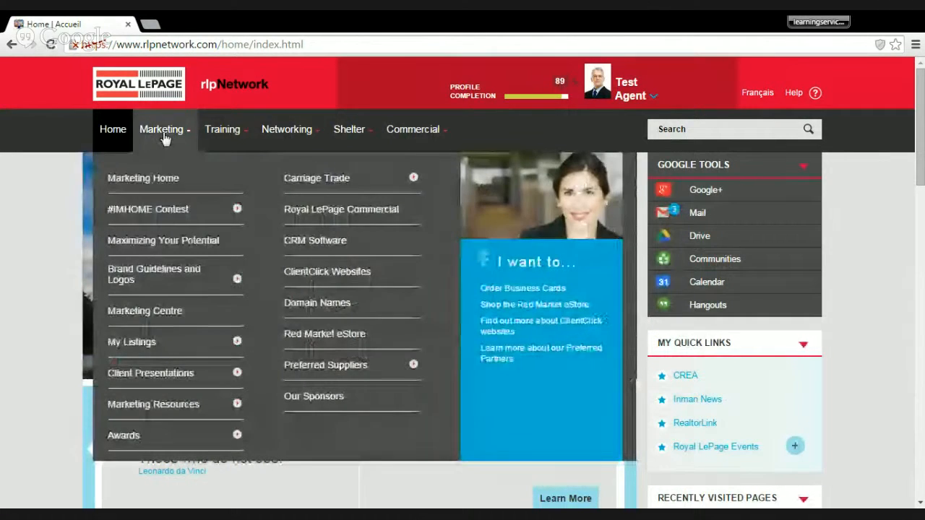
click(154, 312)
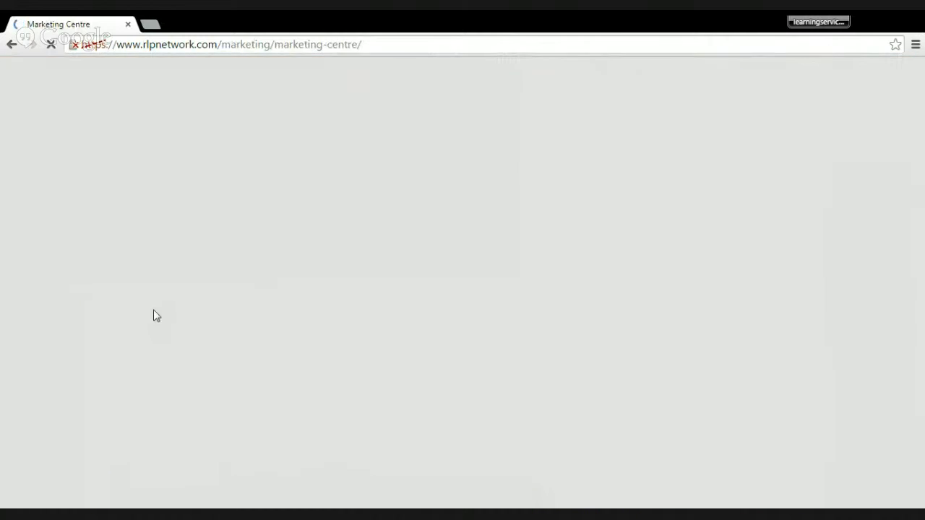
scroll(71, 235, down, 1)
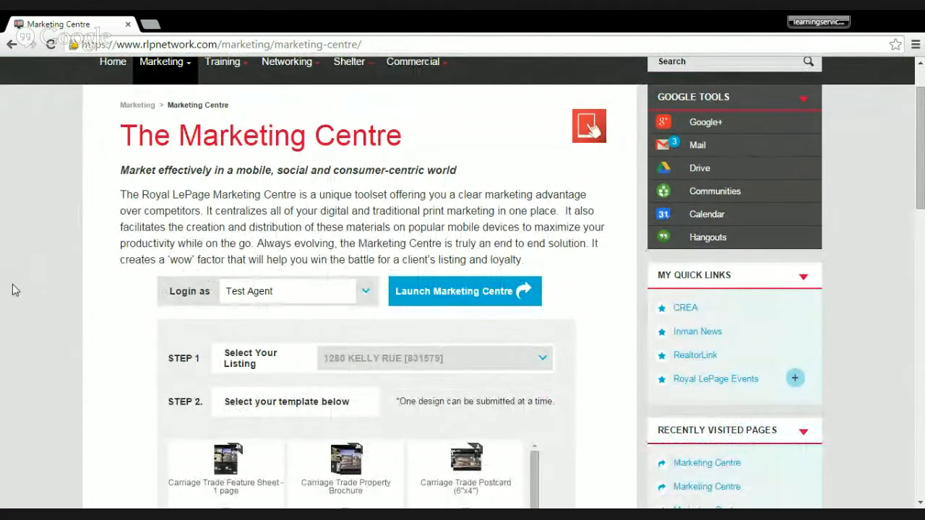
- Review the Marketing Centre launch steps and look through the full list of available listing templates
scroll(42, 265, down, 1)
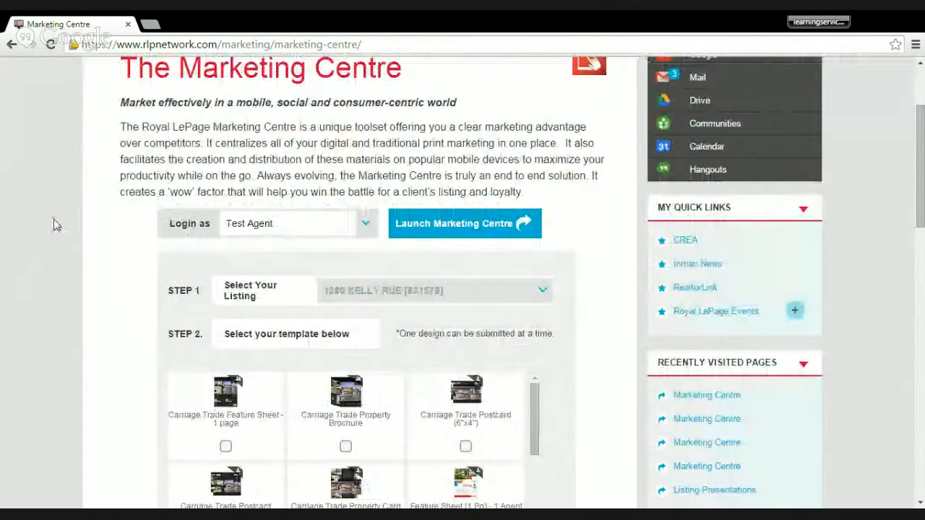
scroll(181, 261, down, 1)
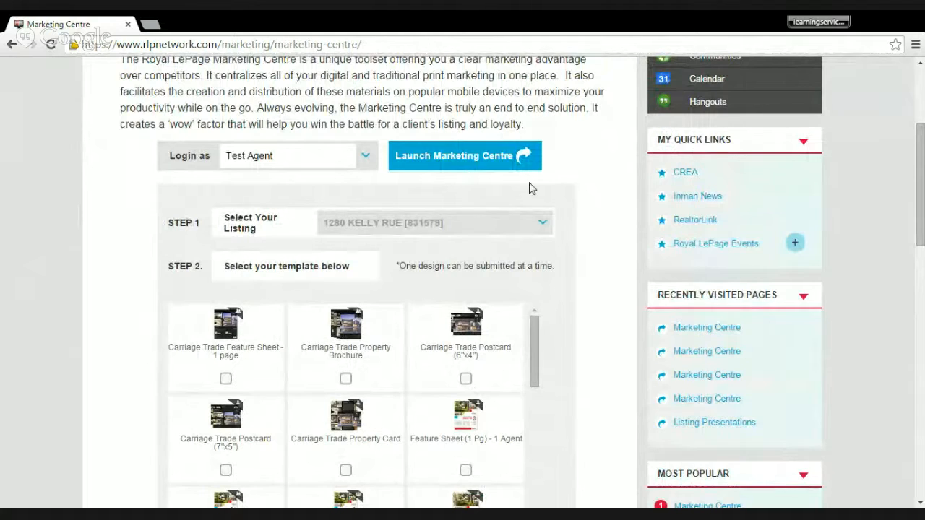
scroll(147, 205, down, 2)
scroll(148, 205, up, 1)
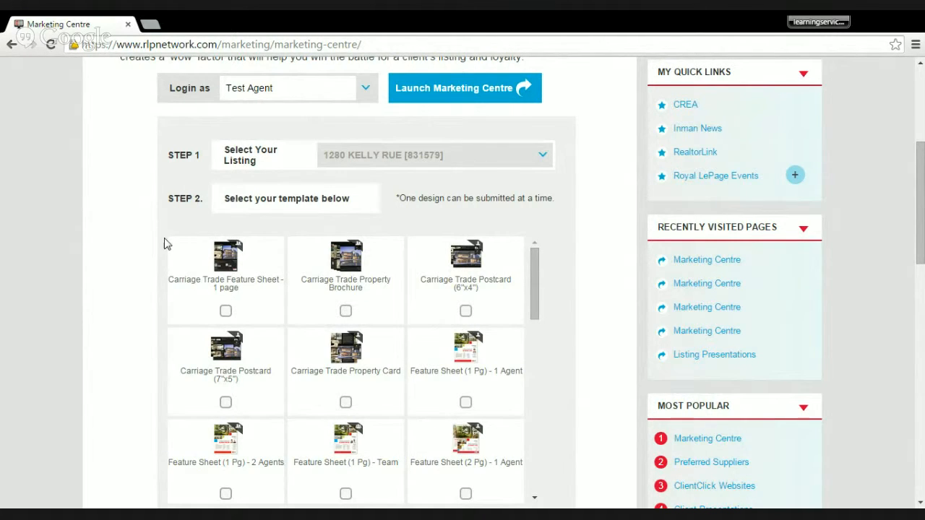
scroll(123, 241, down, 1)
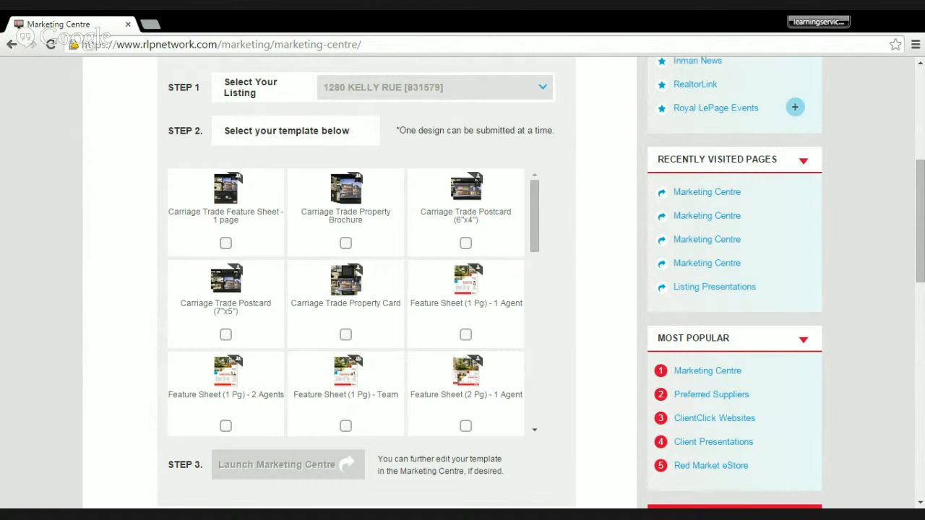
scroll(141, 183, down, 1)
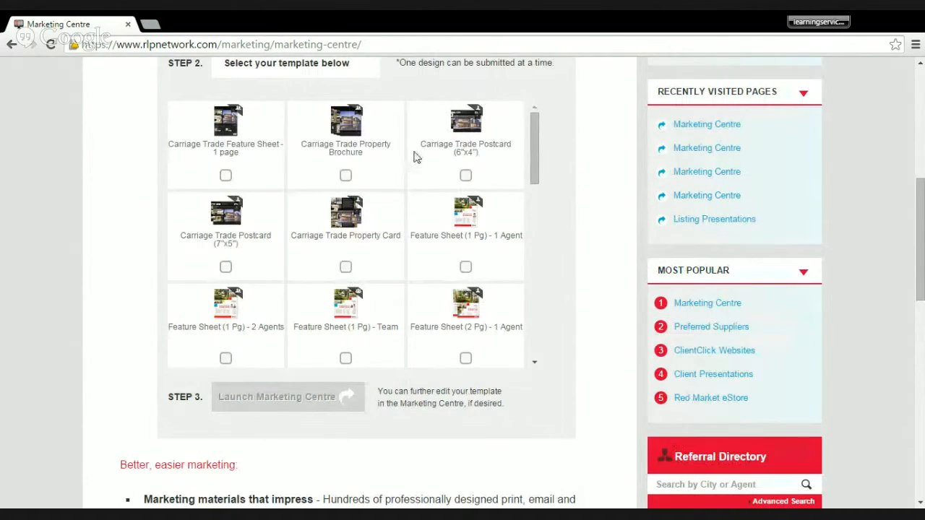
scroll(415, 157, down, 1)
scroll(445, 170, down, 1)
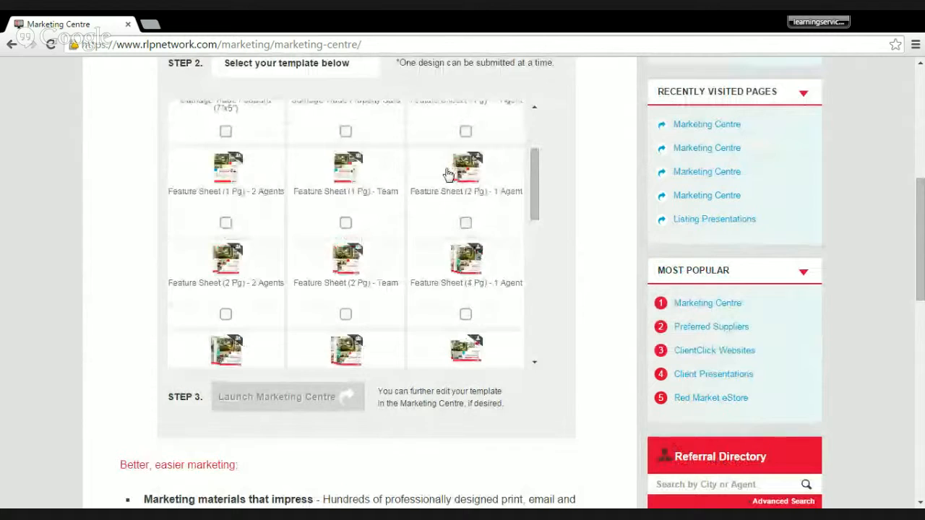
scroll(449, 173, down, 1)
scroll(423, 225, down, 1)
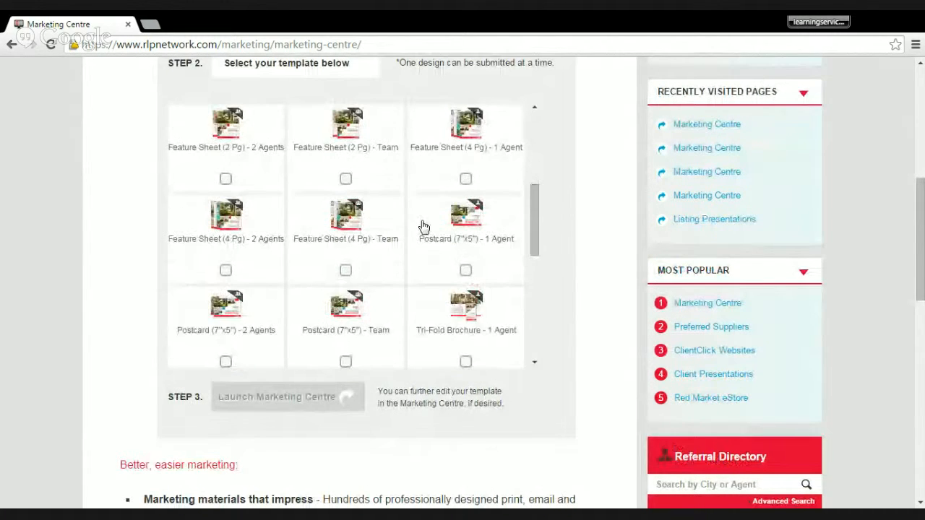
scroll(423, 226, down, 1)
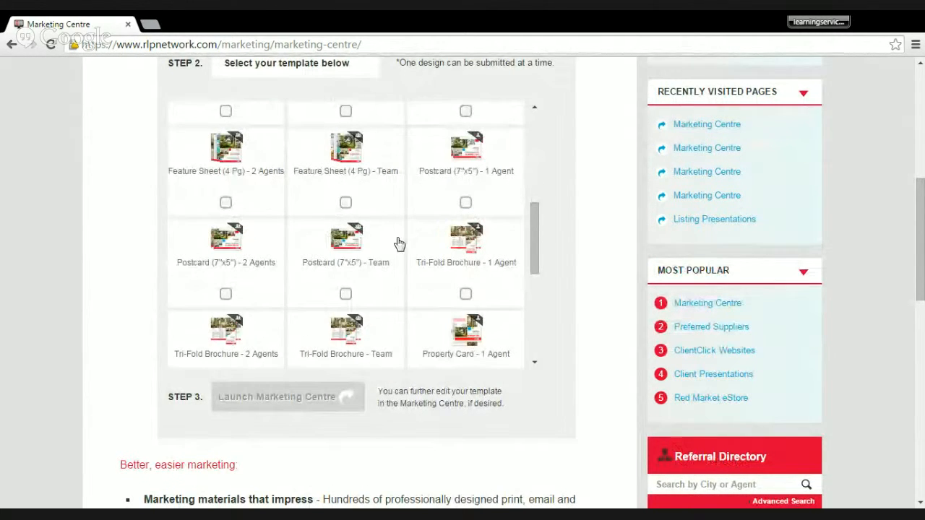
scroll(398, 244, down, 2)
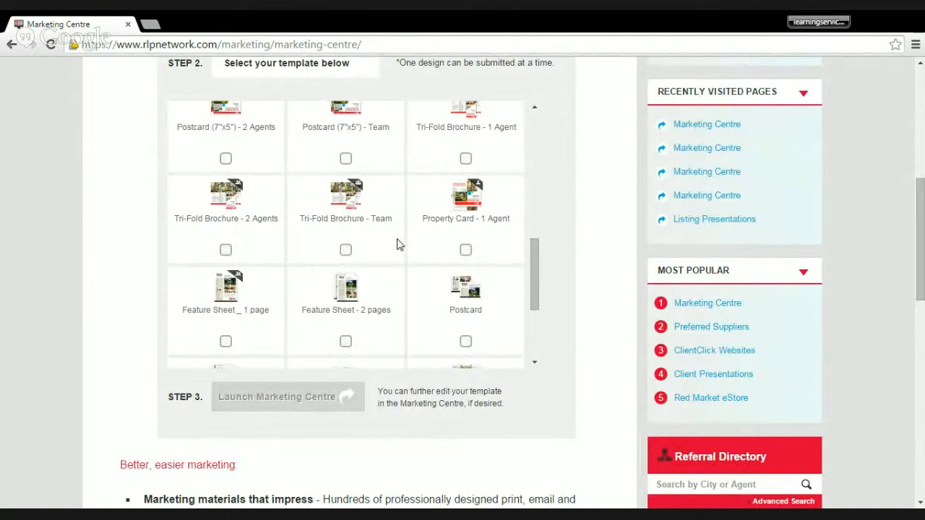
scroll(398, 244, down, 4)
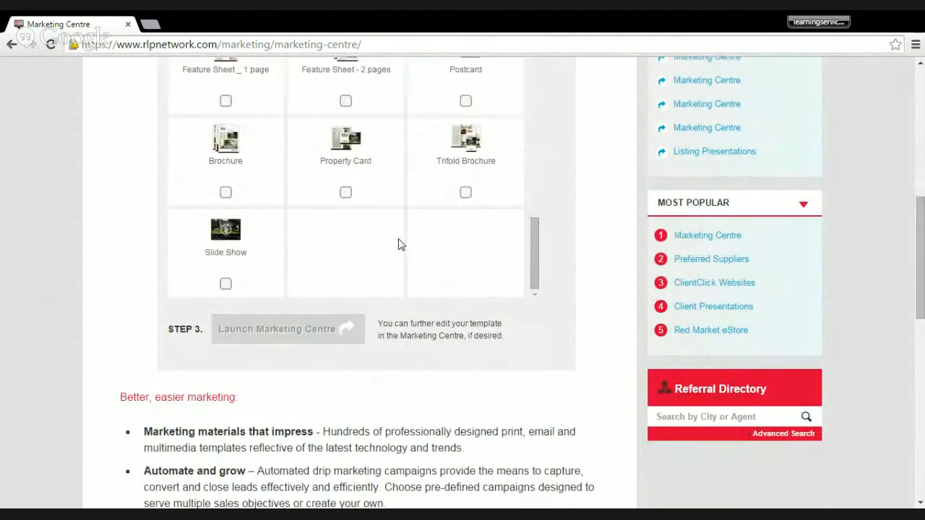
- Select the Feature Sheet (1 Pg) - 1 Agent template and launch the Marketing Centre with it
scroll(399, 244, up, 6)
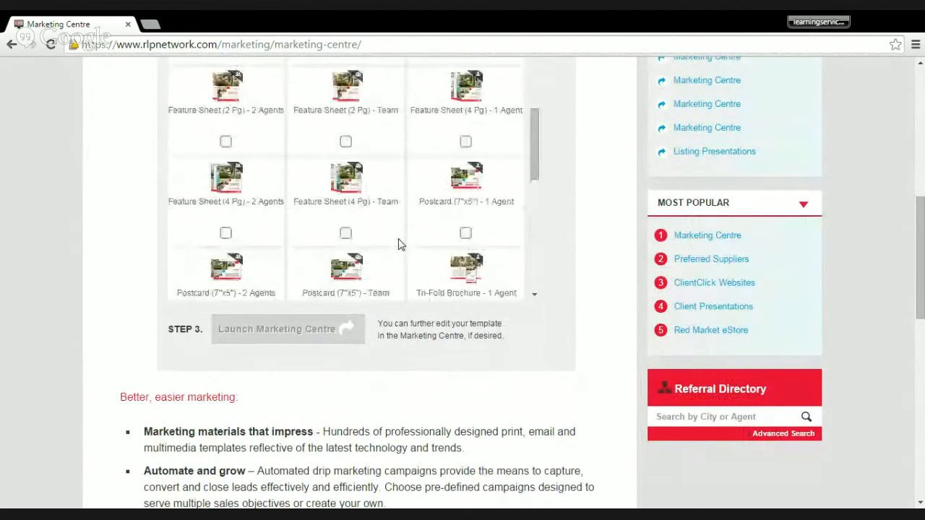
scroll(398, 244, up, 3)
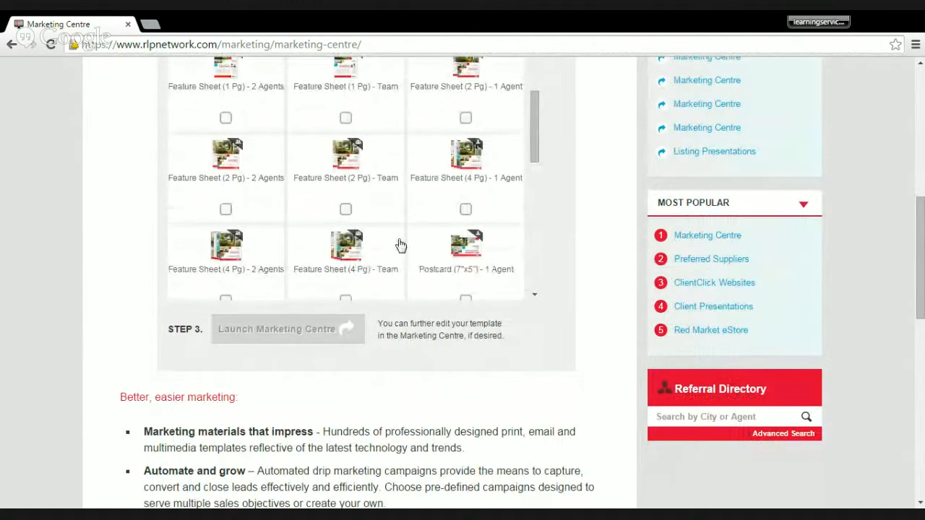
scroll(398, 244, up, 2)
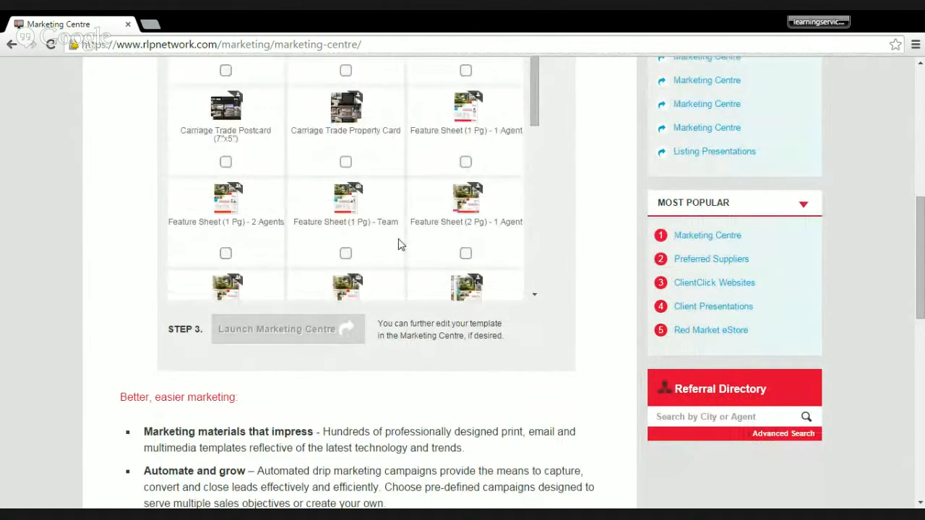
click(466, 164)
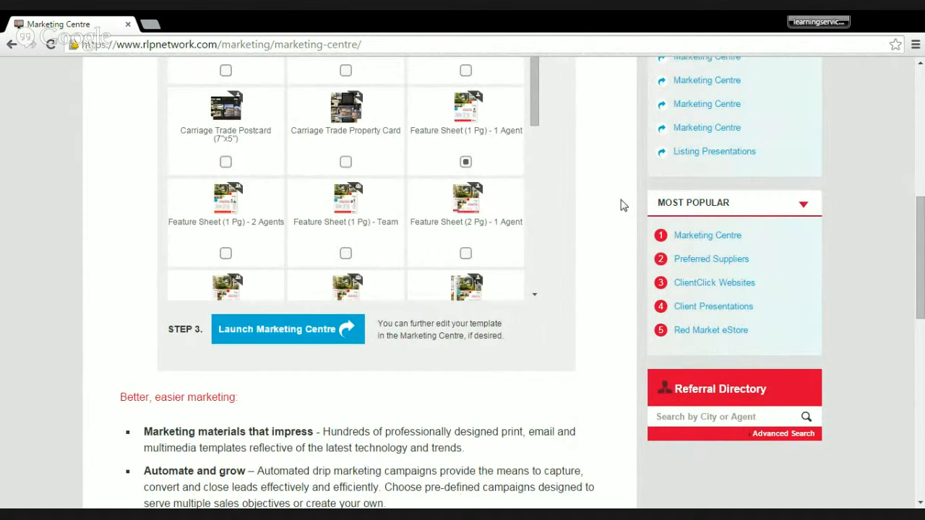
click(290, 339)
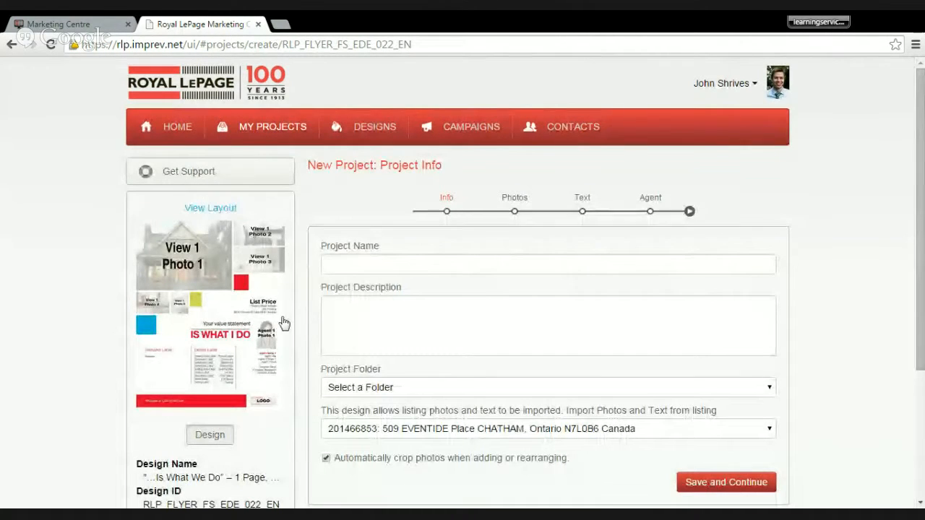
- Name the project with the listing's street address followed by "_FS" and assign it to the folder named after that street
click(399, 264)
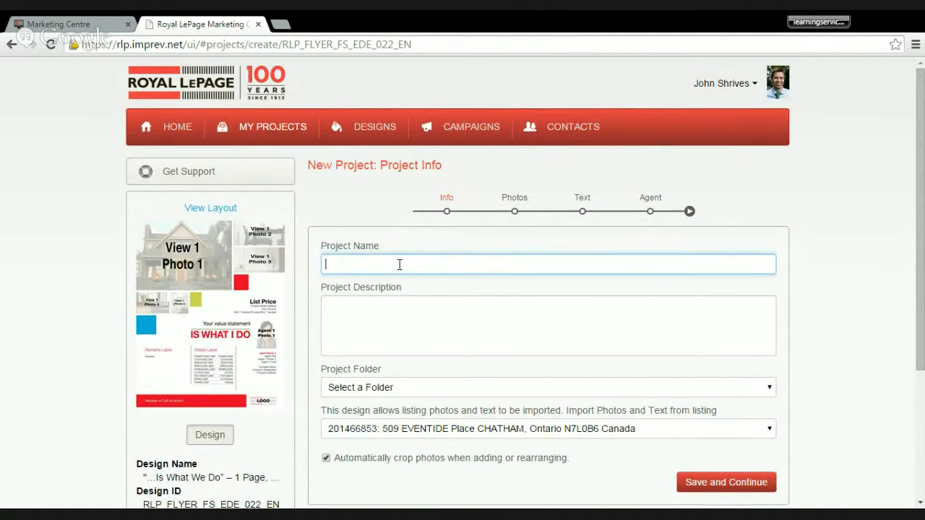
click(531, 392)
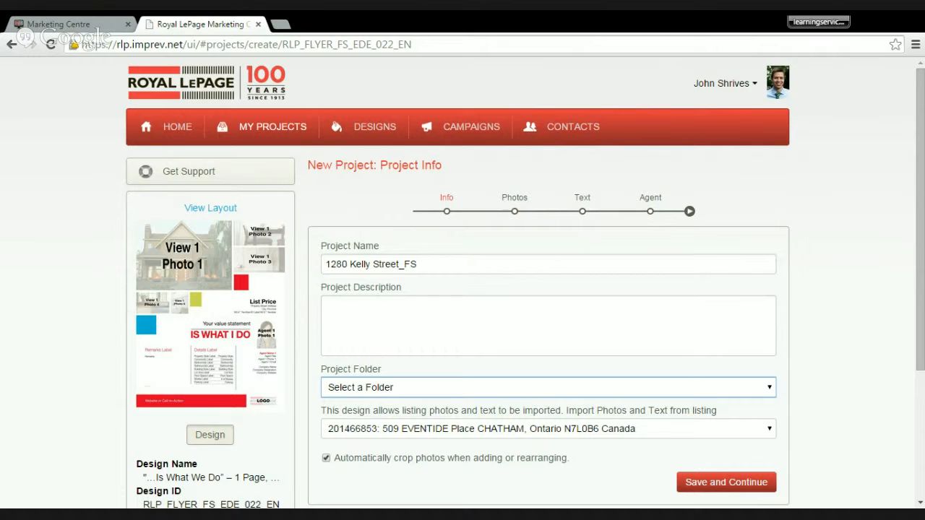
key(Down)
scroll(665, 301, down, 2)
click(382, 184)
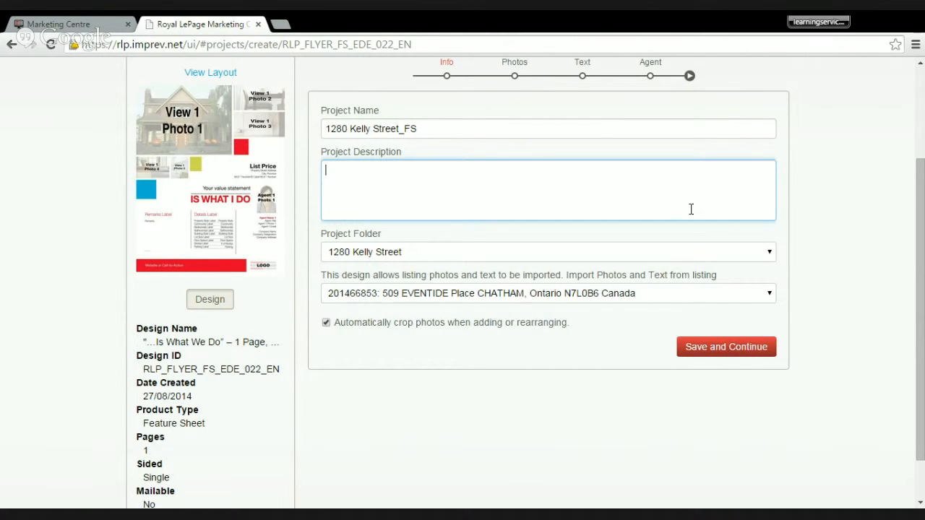
- Choose the exclusive North Pole listing as the source for photos and text, and save and confirm the project info
scroll(834, 202, down, 1)
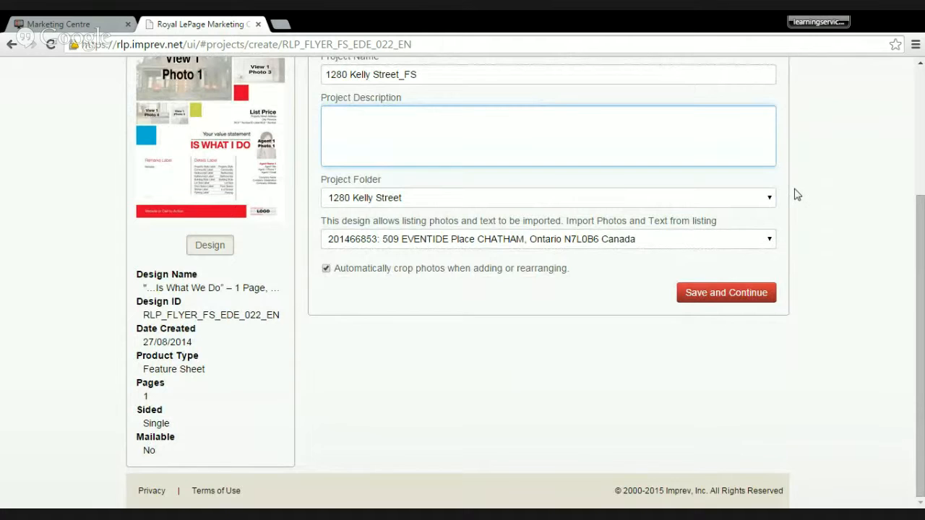
click(496, 247)
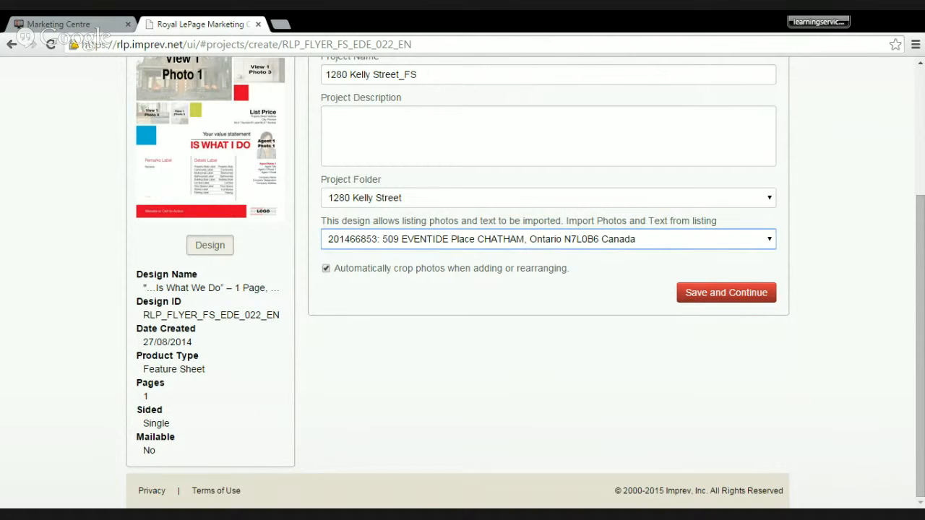
key(Down)
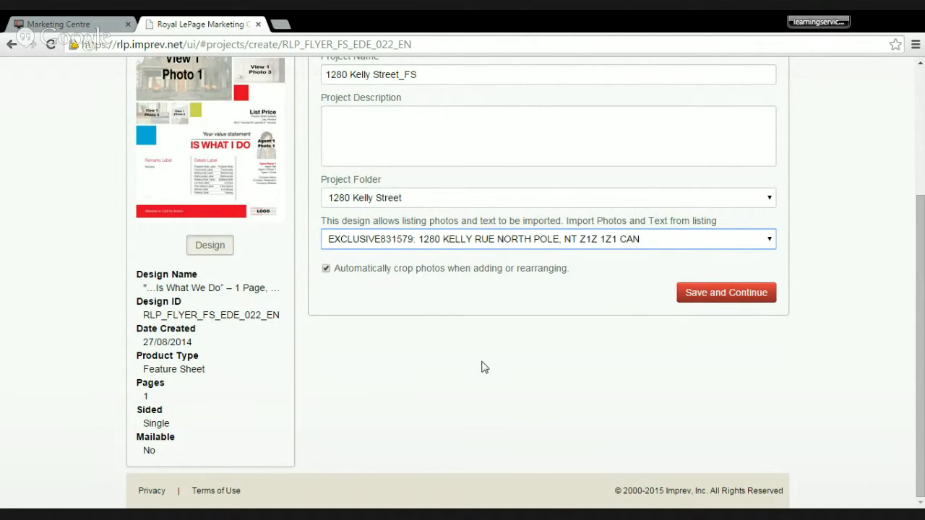
scroll(568, 349, up, 1)
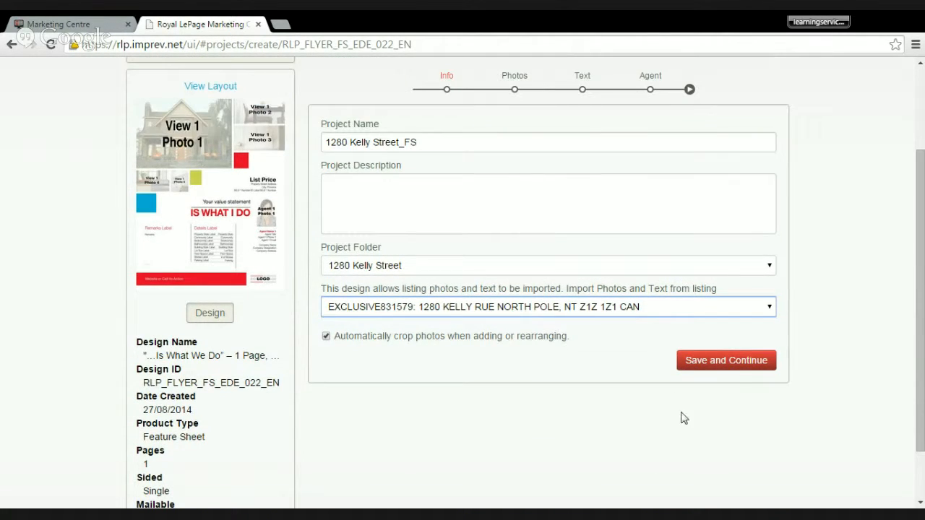
click(728, 370)
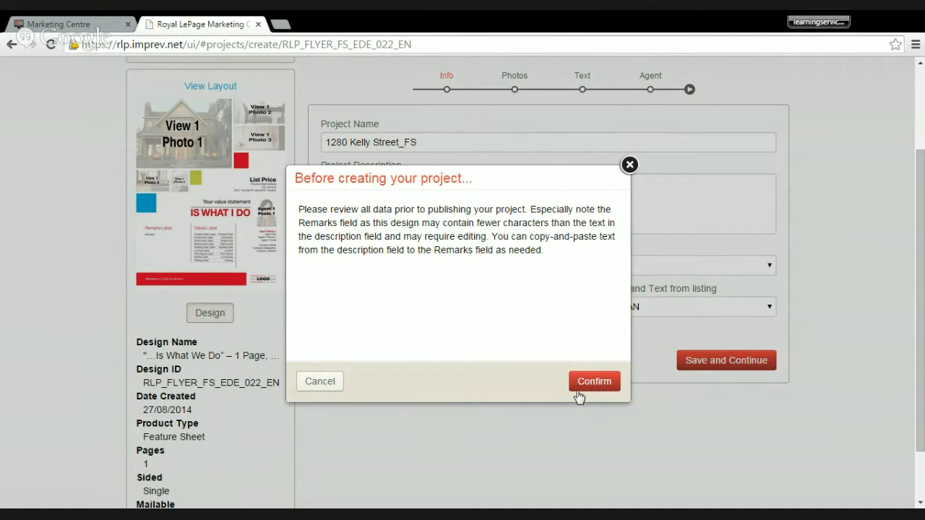
click(606, 385)
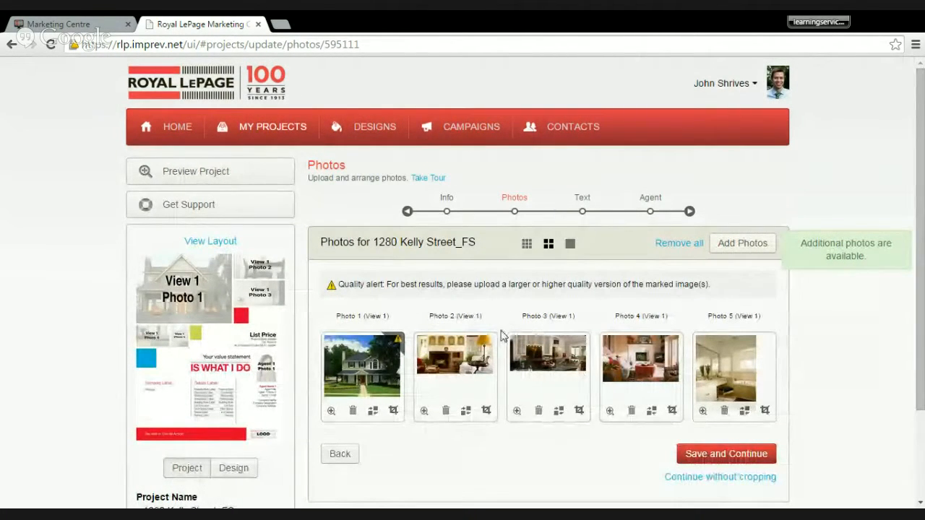
- Examine the enlarged design layout for its photo placements, and view the enlarged image of Photo 1
scroll(500, 334, down, 1)
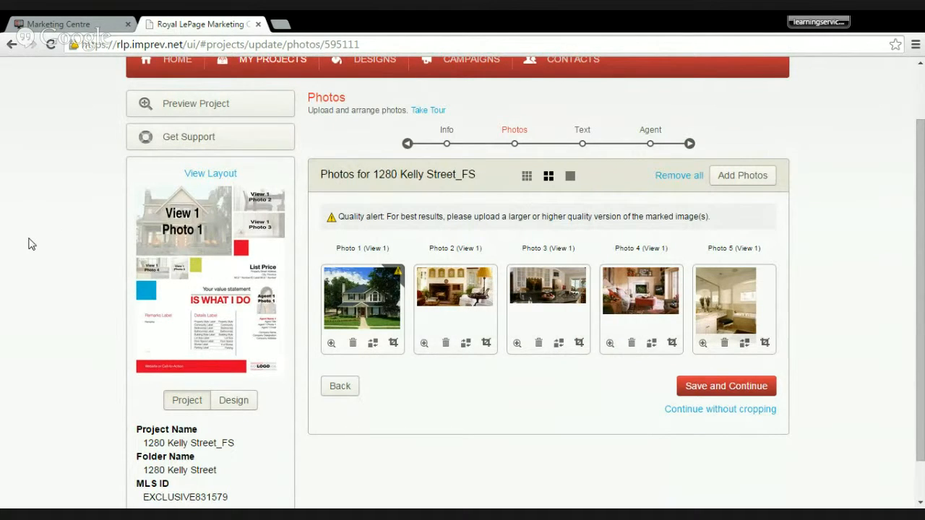
click(210, 173)
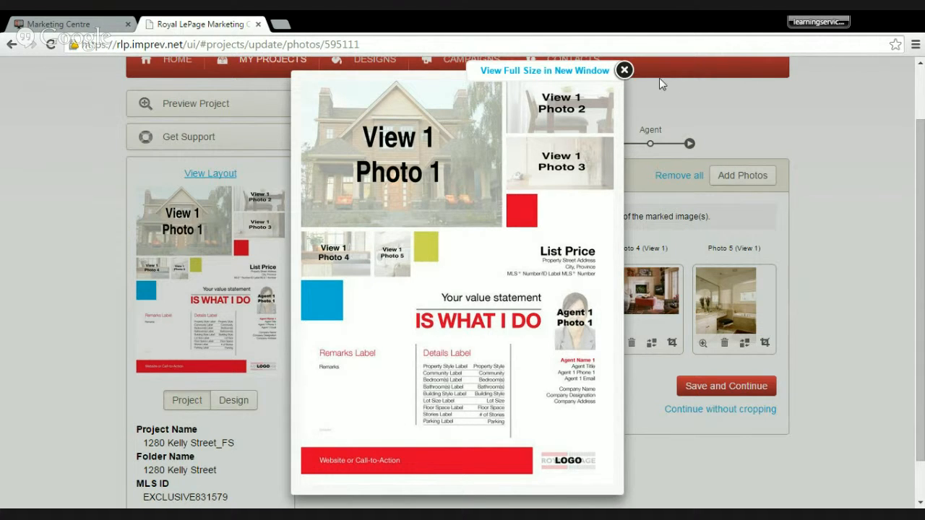
click(625, 70)
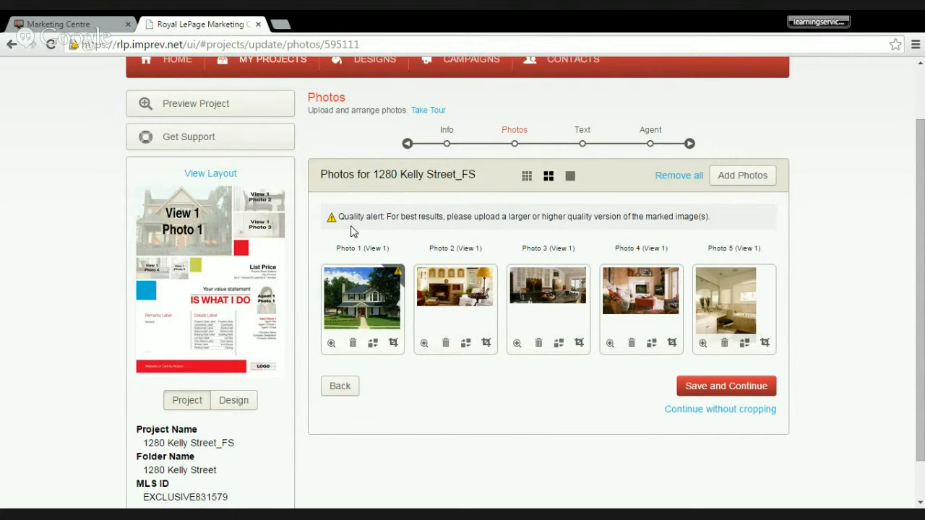
click(357, 301)
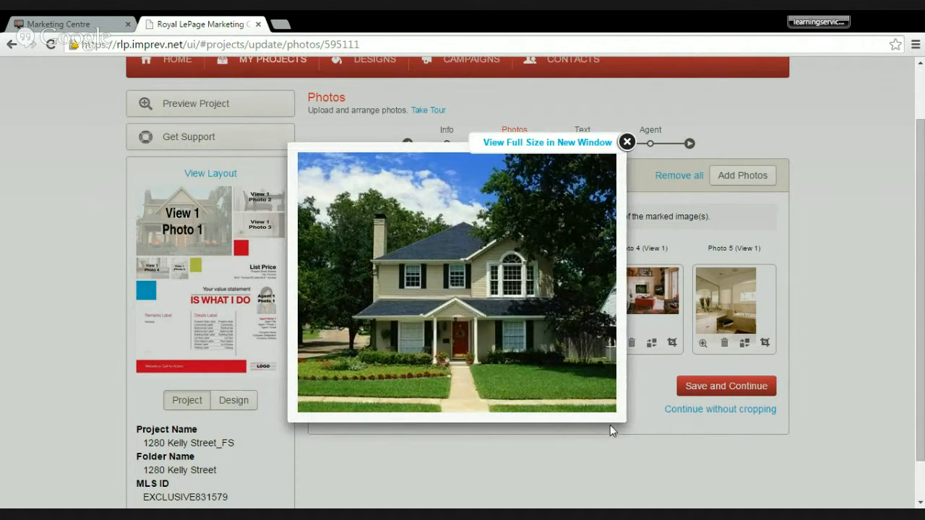
click(626, 140)
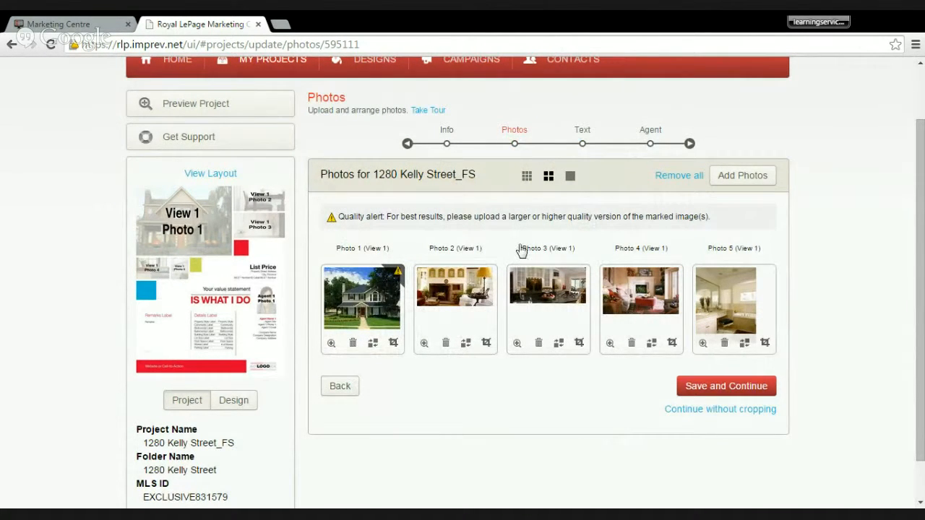
click(760, 177)
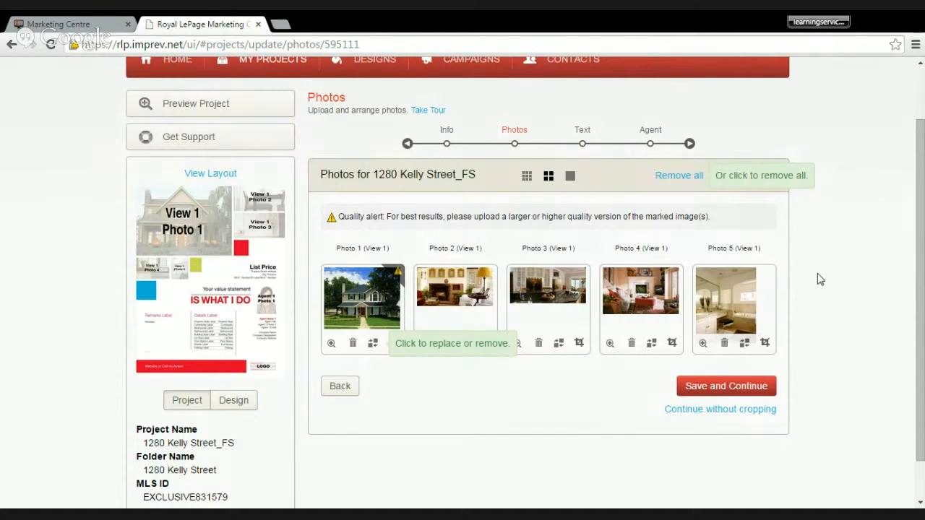
- Save the imported photos, then review the imported listing text through to the call-to-action and save it unchanged
click(722, 394)
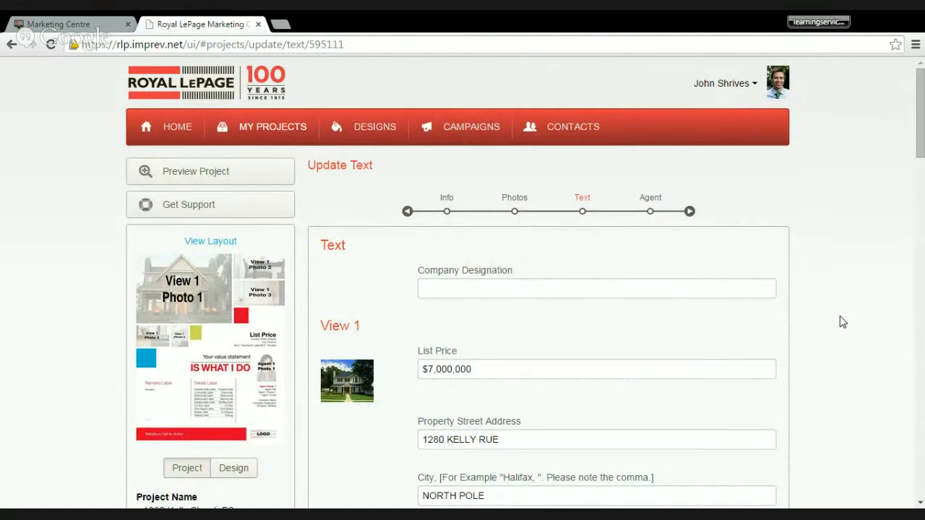
scroll(502, 265, down, 2)
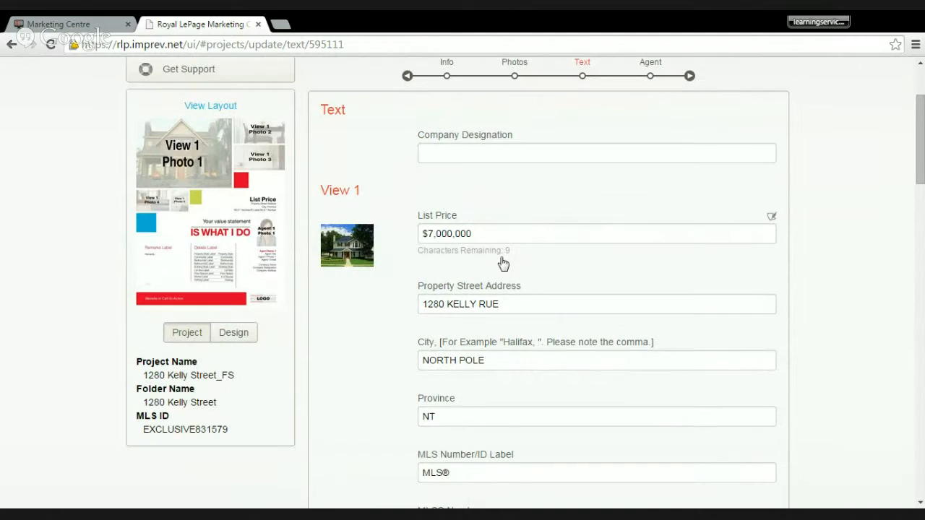
scroll(502, 264, down, 2)
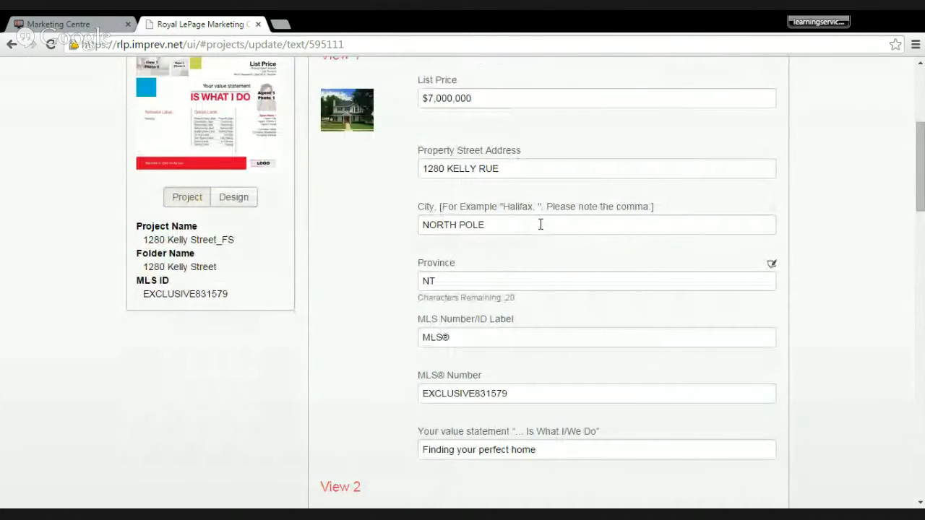
scroll(498, 263, down, 1)
scroll(414, 258, down, 3)
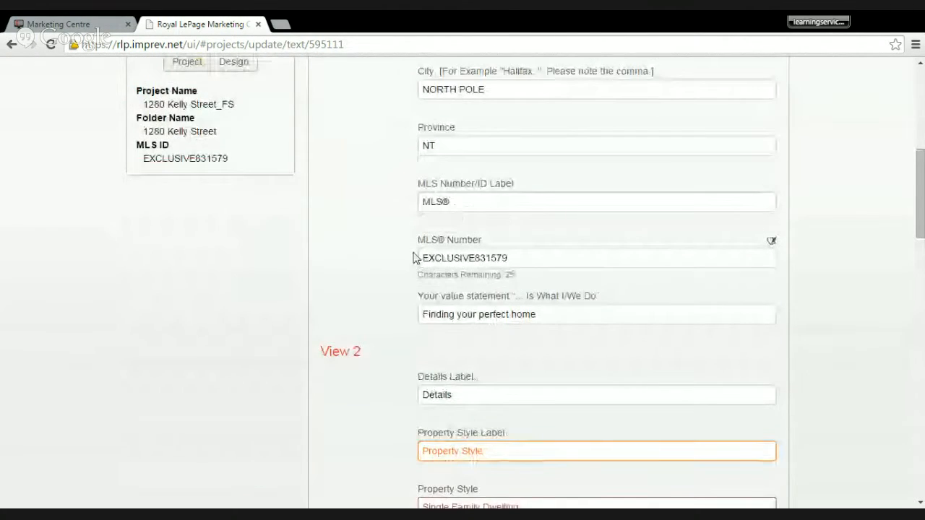
scroll(413, 258, down, 1)
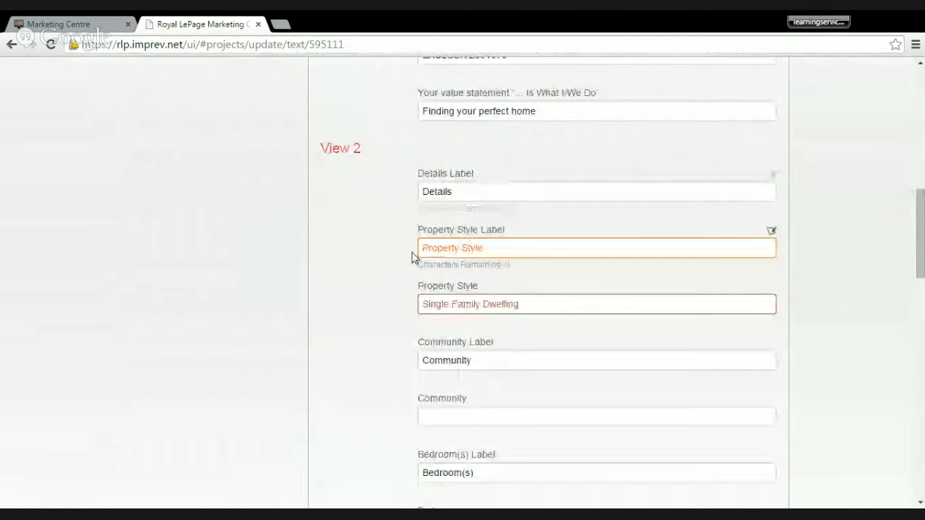
scroll(408, 256, down, 4)
scroll(403, 253, down, 9)
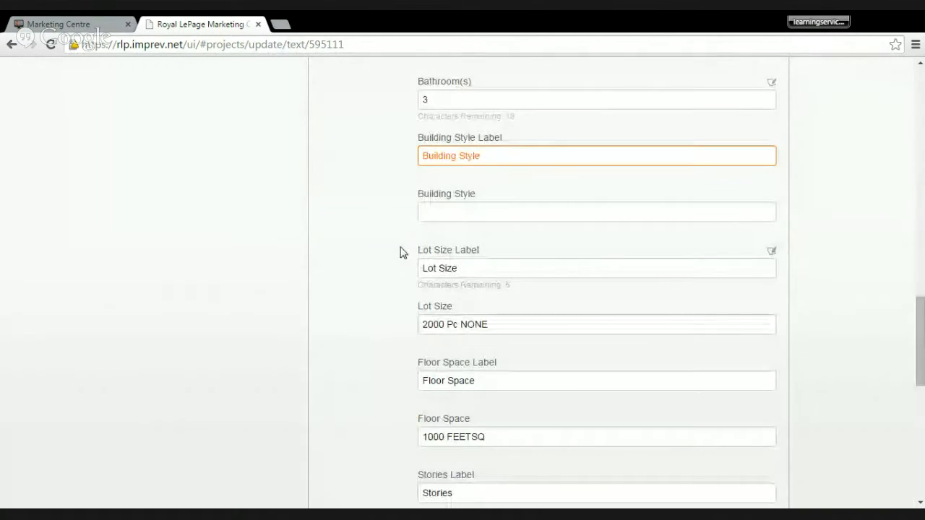
scroll(402, 253, down, 3)
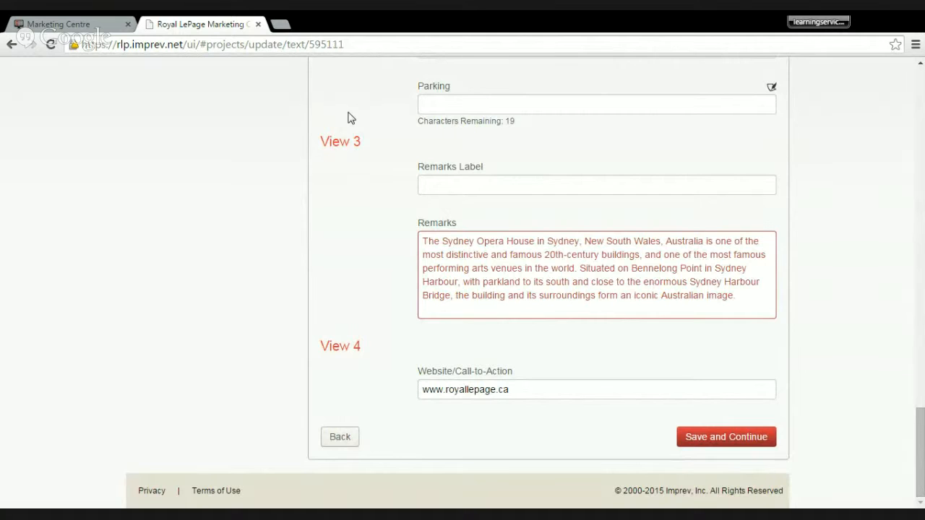
click(695, 437)
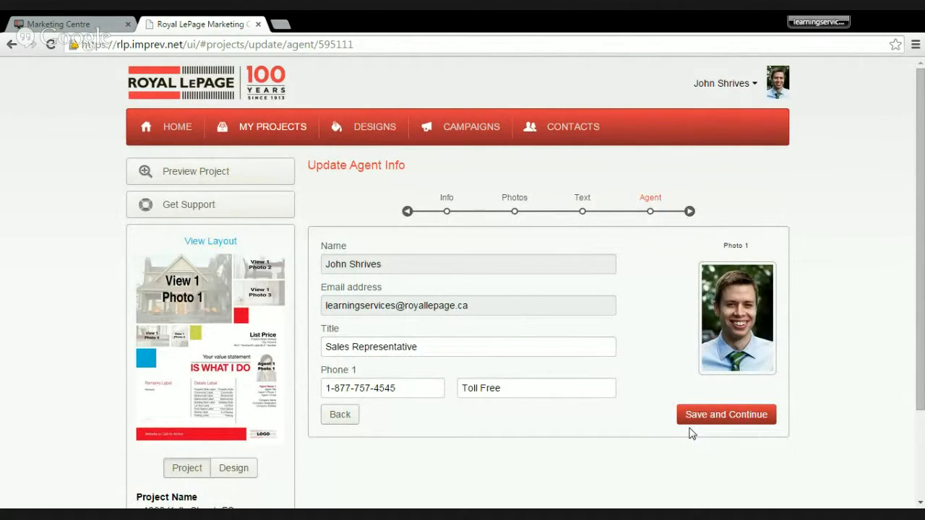
- Save the agent info and preview the finished feature sheet from its photos down to its footer
mouse_move(578, 388)
click(709, 416)
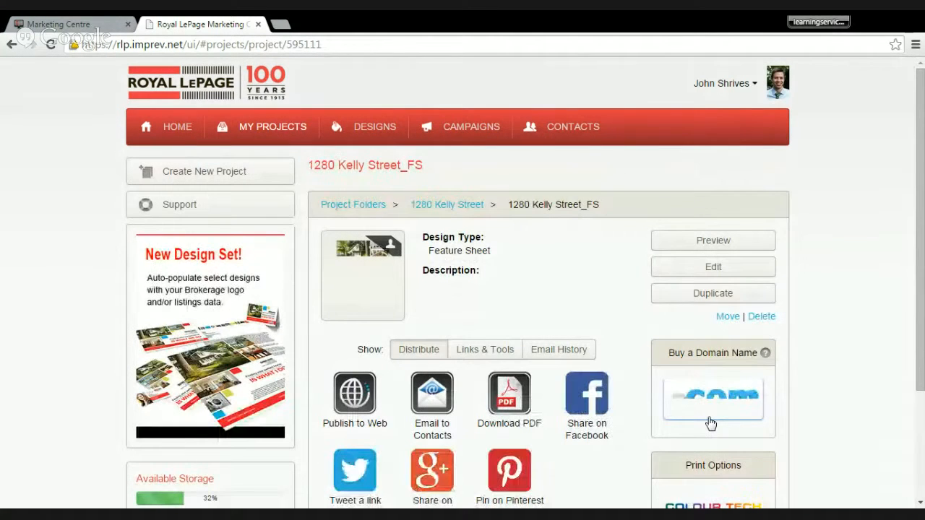
click(734, 244)
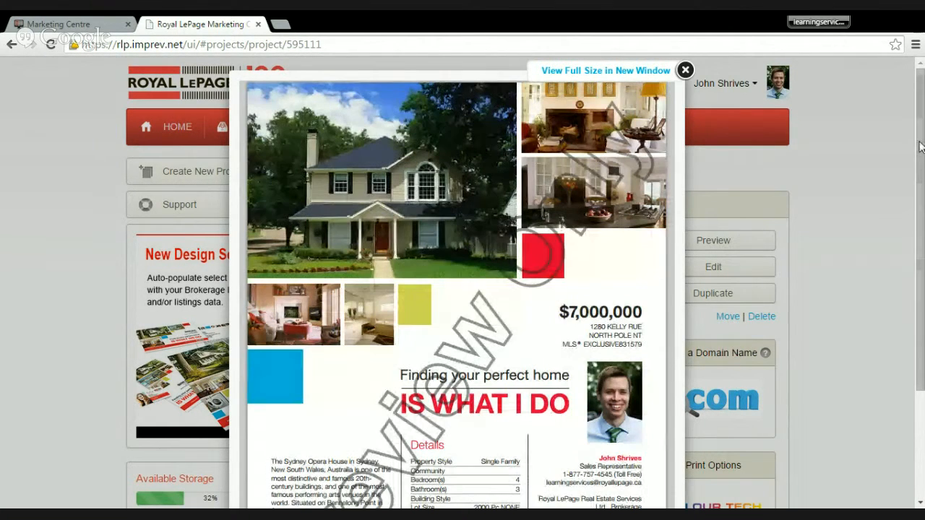
drag(919, 148, 887, 286)
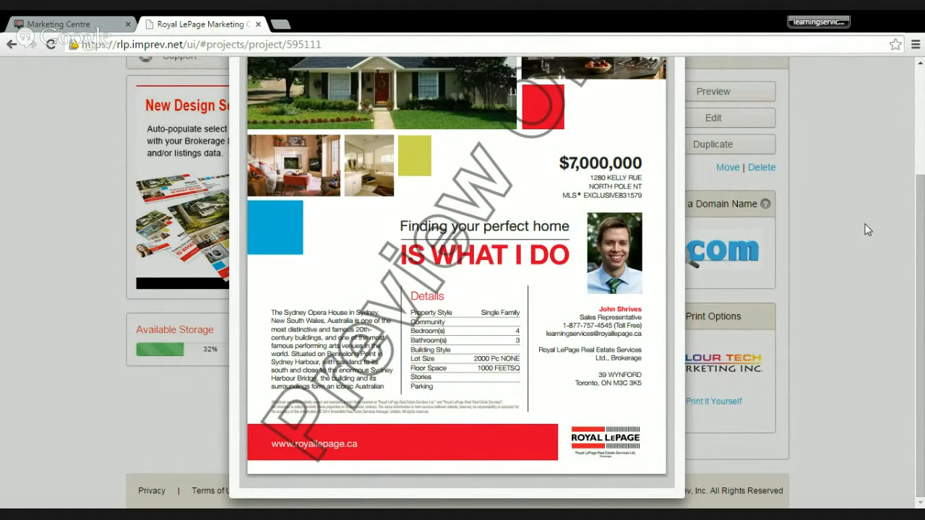
drag(916, 236, 908, 77)
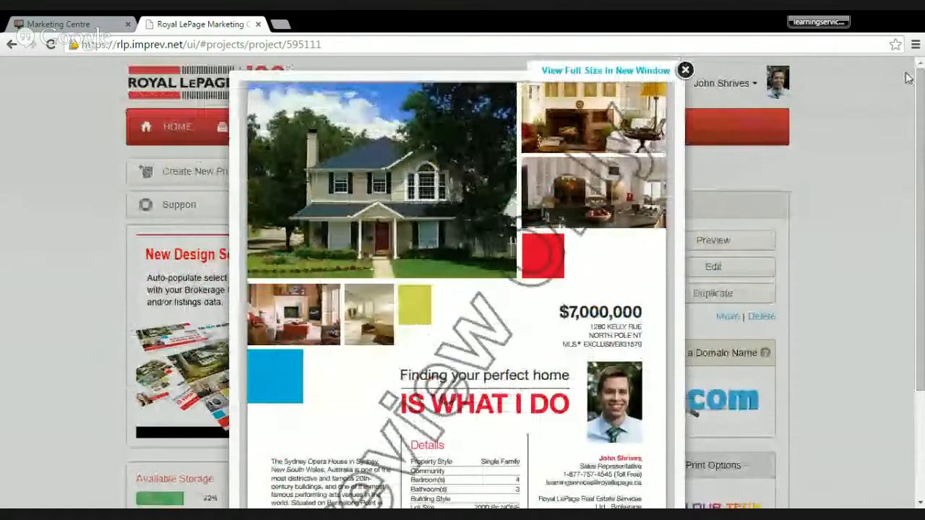
click(685, 70)
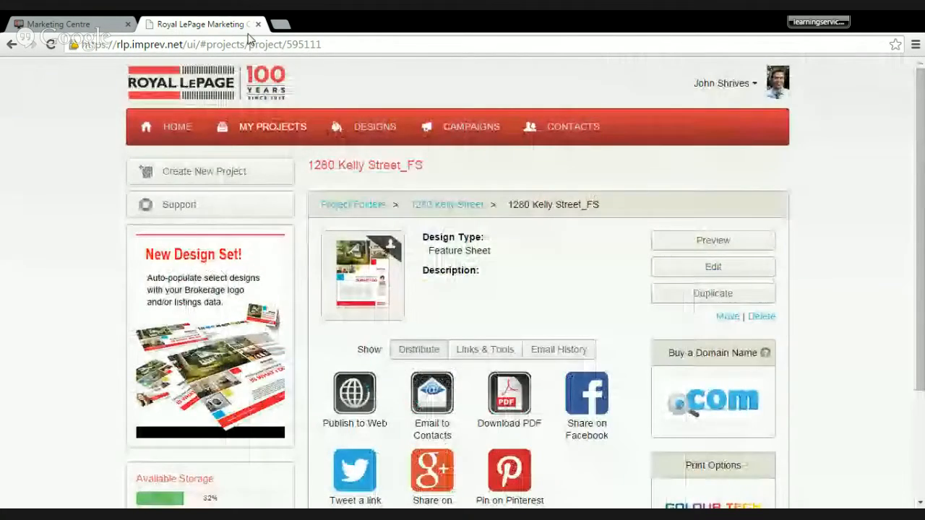
- Close the feature sheet project and launch the Marketing Centre directly under the Test Agent login
click(258, 24)
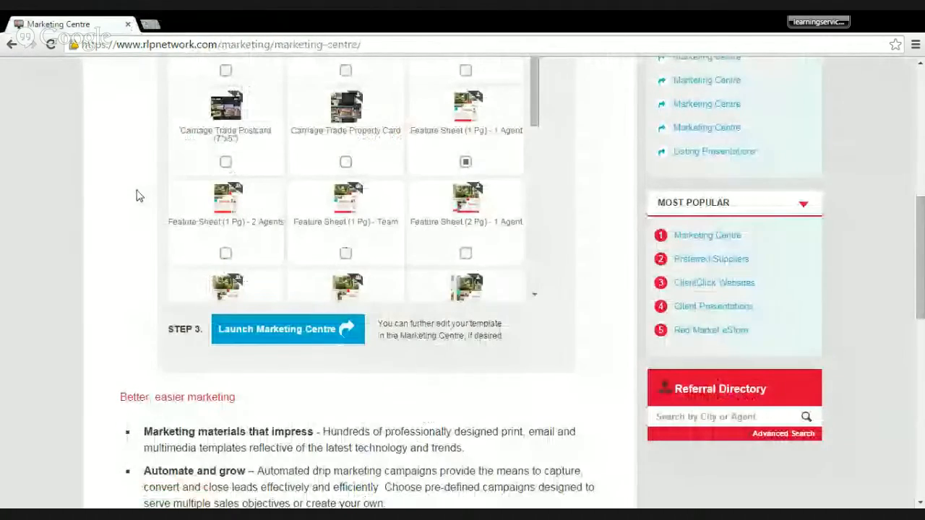
scroll(139, 195, up, 5)
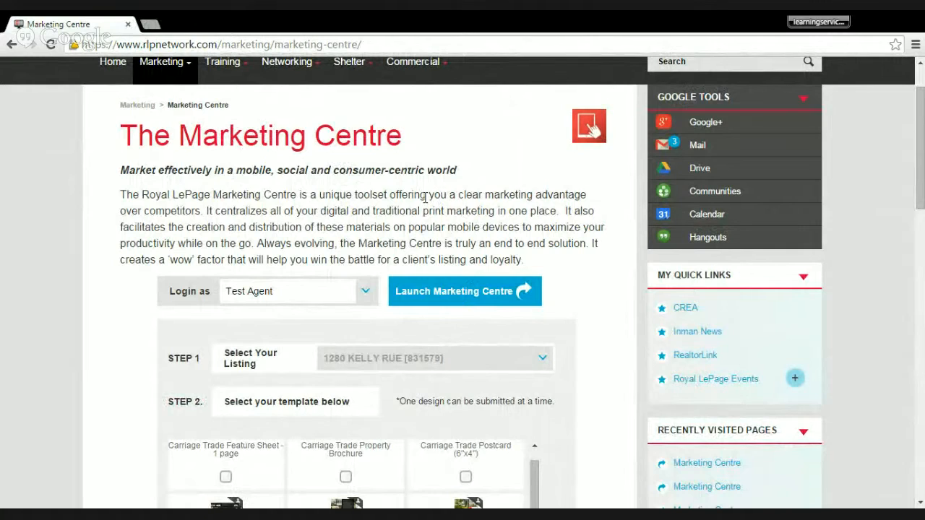
click(437, 294)
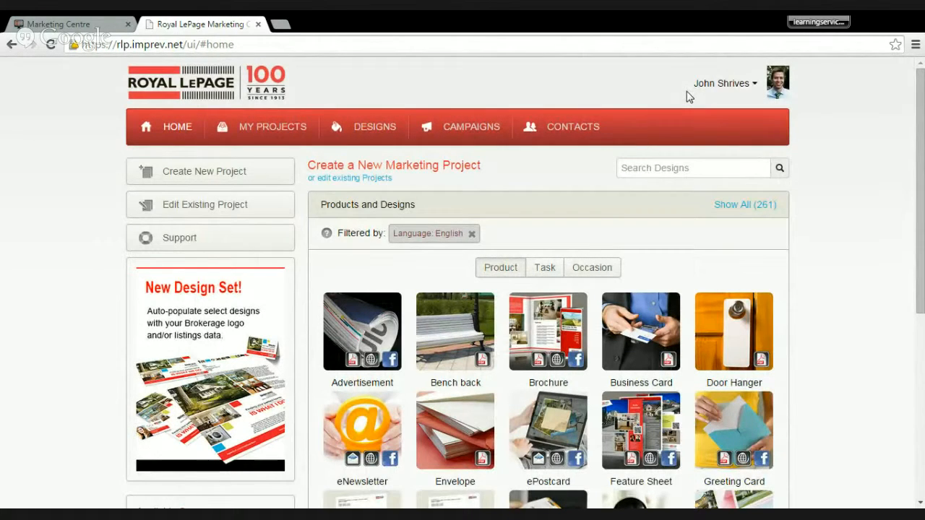
- Open the account profile and examine its contact fields and agent photo
click(744, 88)
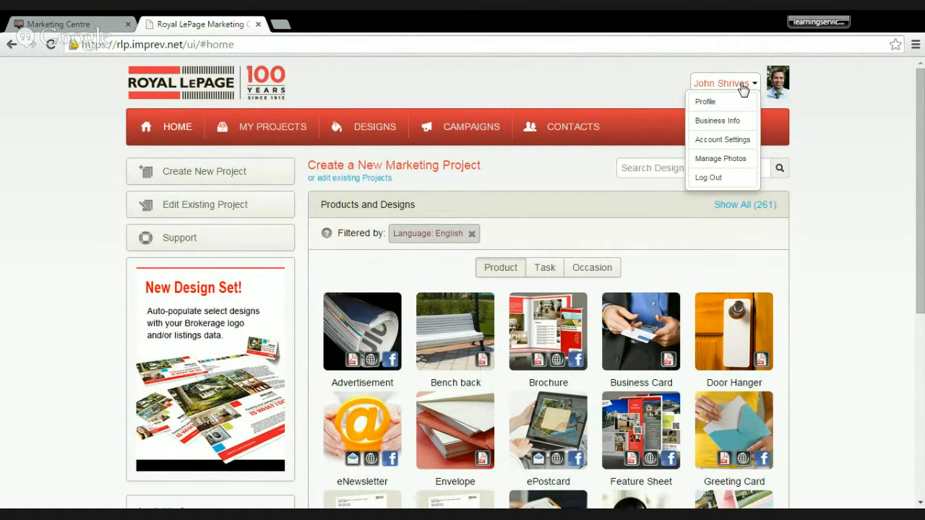
click(735, 105)
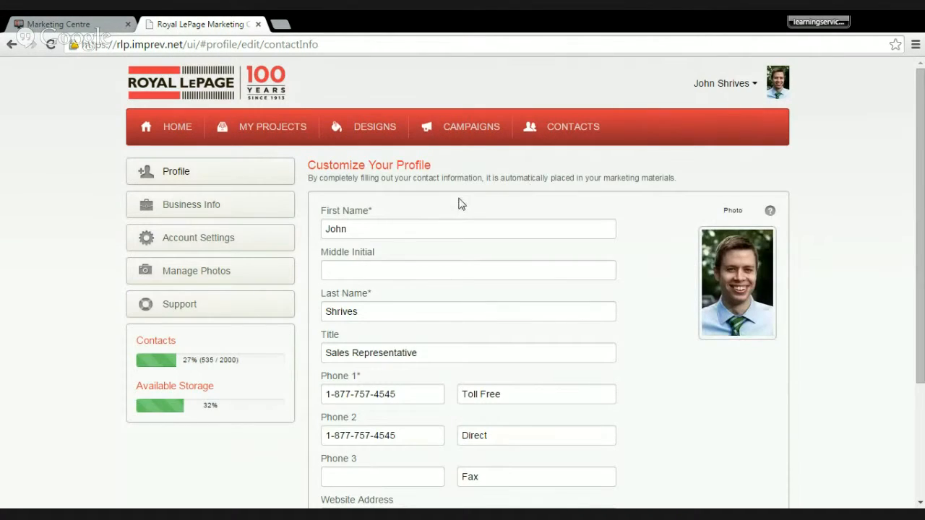
scroll(427, 207, down, 1)
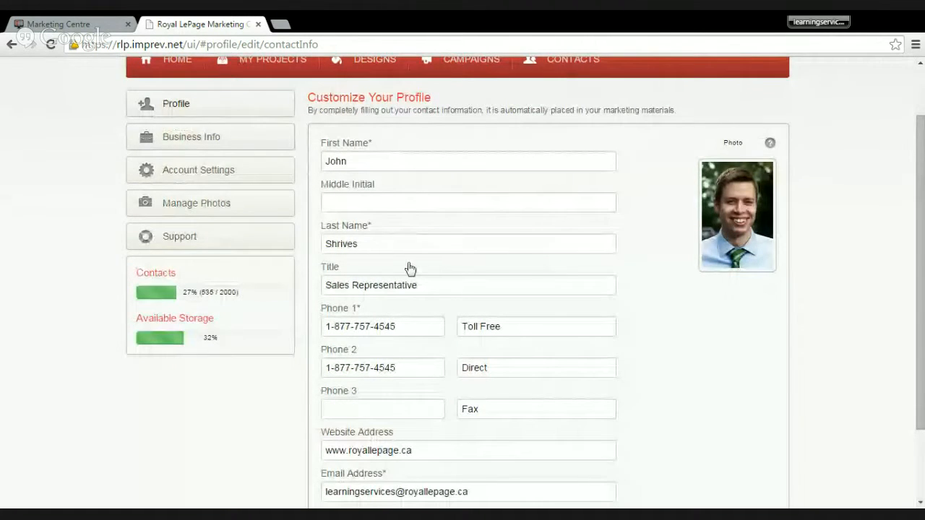
scroll(401, 297, down, 1)
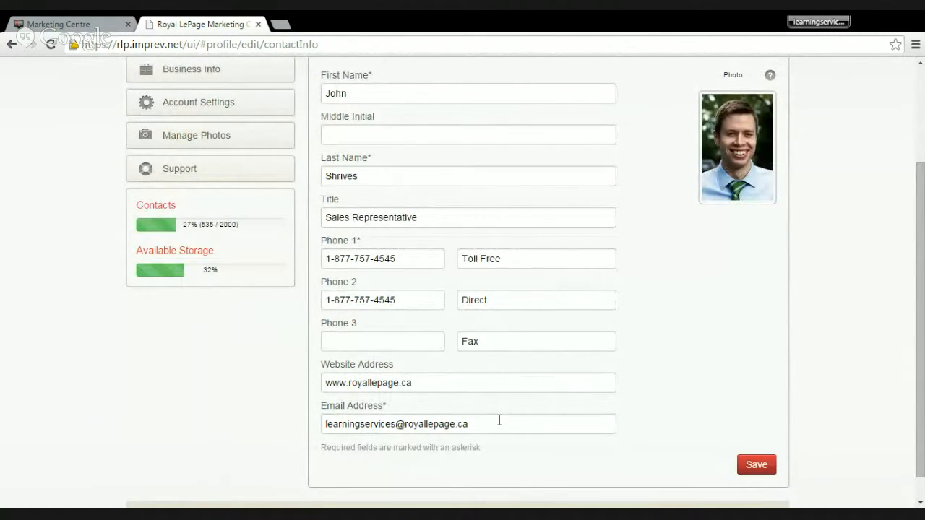
mouse_move(726, 173)
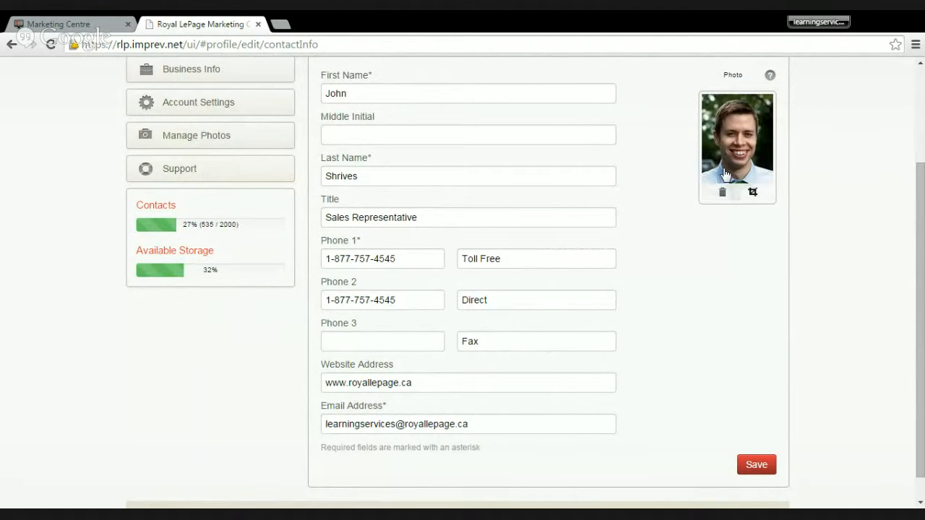
scroll(725, 321, up, 1)
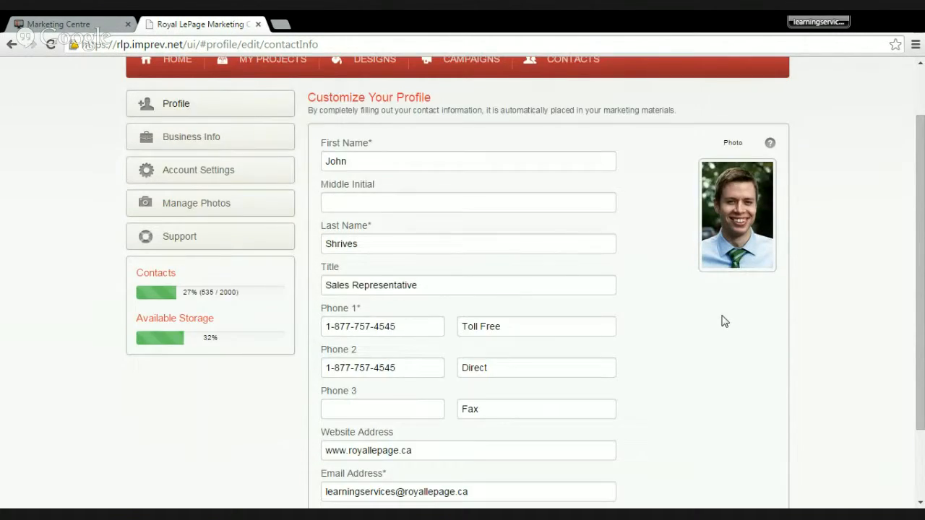
scroll(725, 321, up, 1)
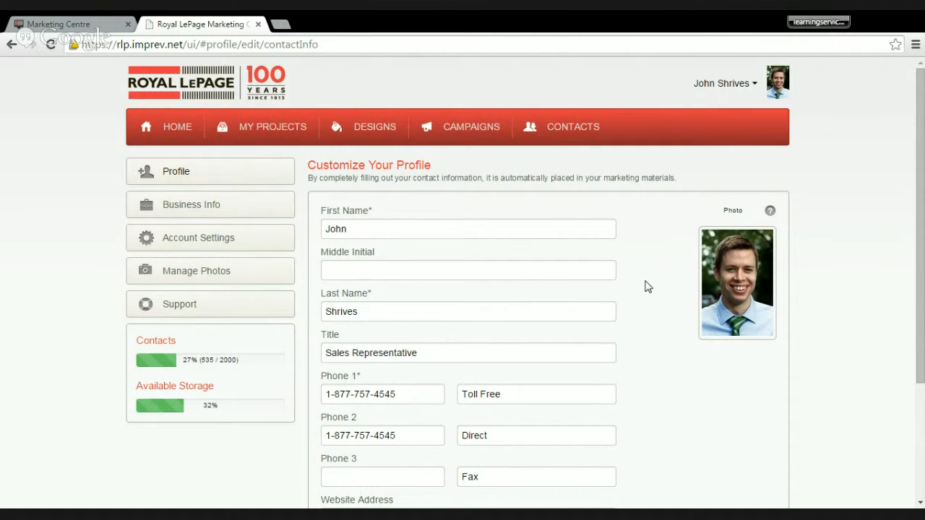
- Crop the profile photo with the crop area covering the full image, and save the profile
mouse_move(725, 269)
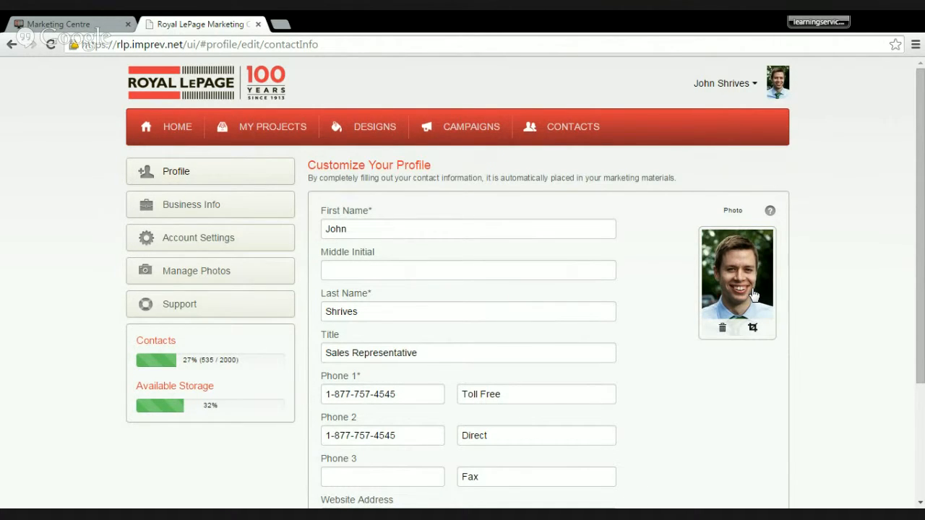
click(753, 329)
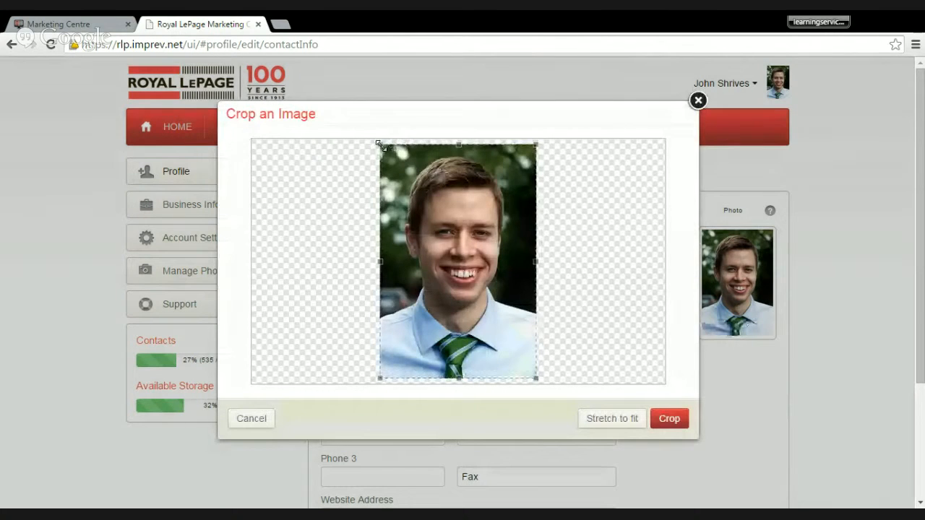
mouse_move(379, 144)
mouse_down()
mouse_move(451, 228)
mouse_move(393, 164)
mouse_up()
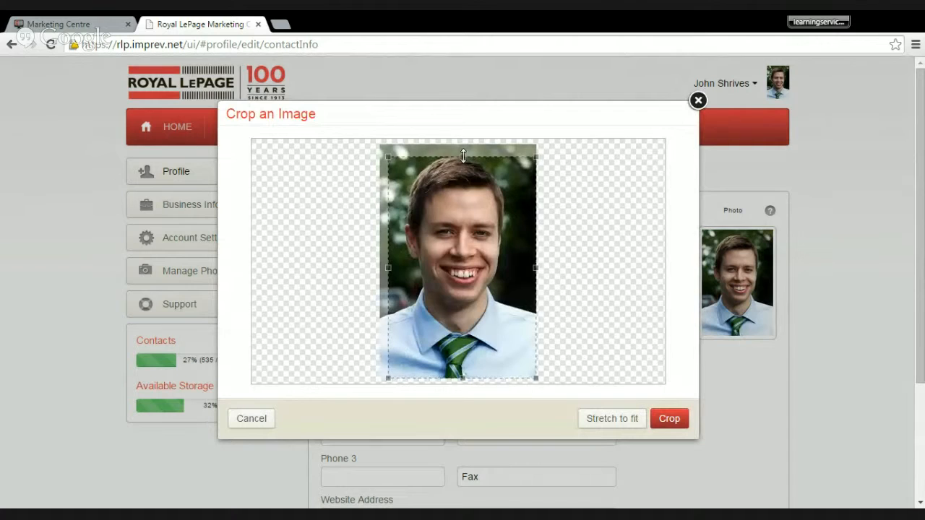
drag(463, 155, 488, 150)
mouse_move(386, 156)
mouse_down()
mouse_move(375, 142)
mouse_move(397, 161)
mouse_up()
drag(498, 292, 408, 166)
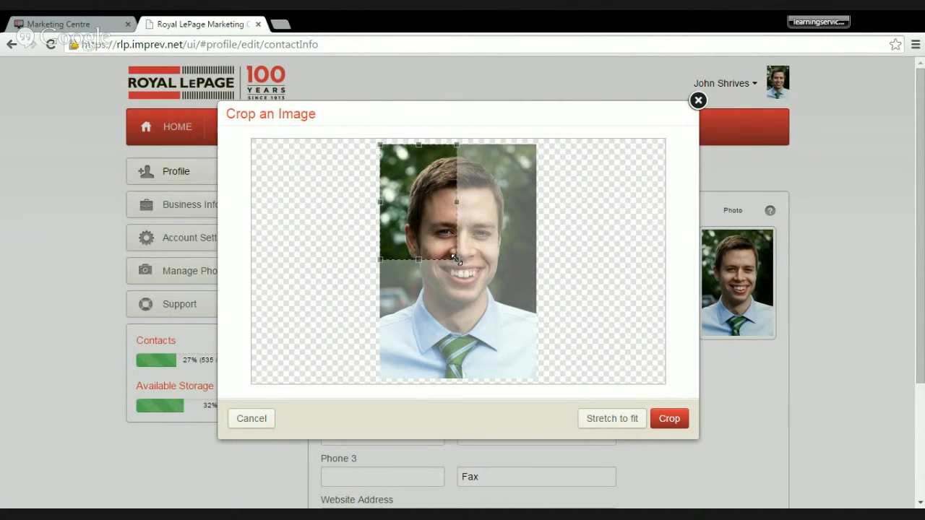
drag(457, 258, 547, 394)
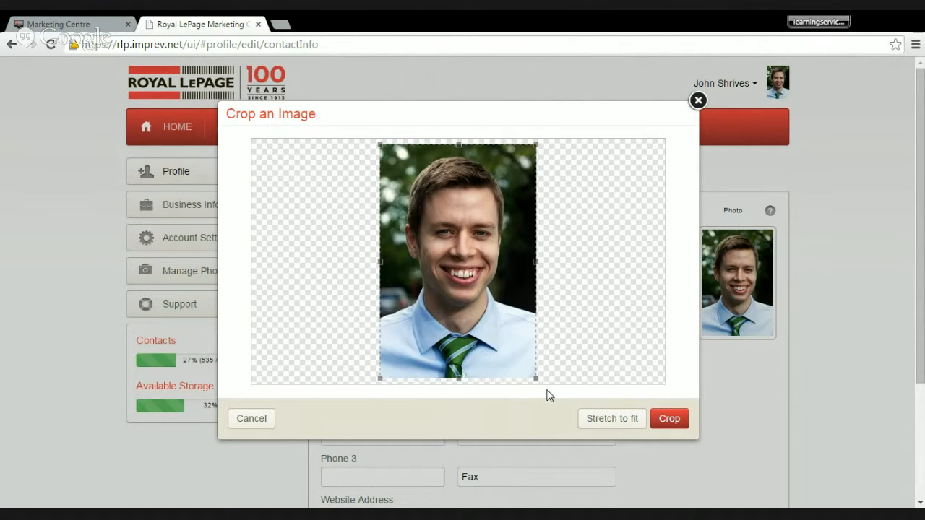
click(673, 419)
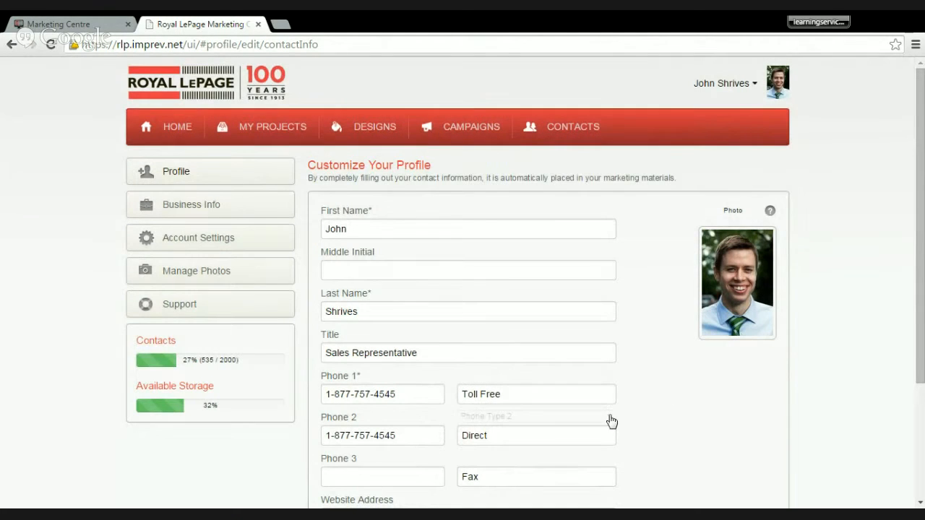
scroll(613, 418, down, 3)
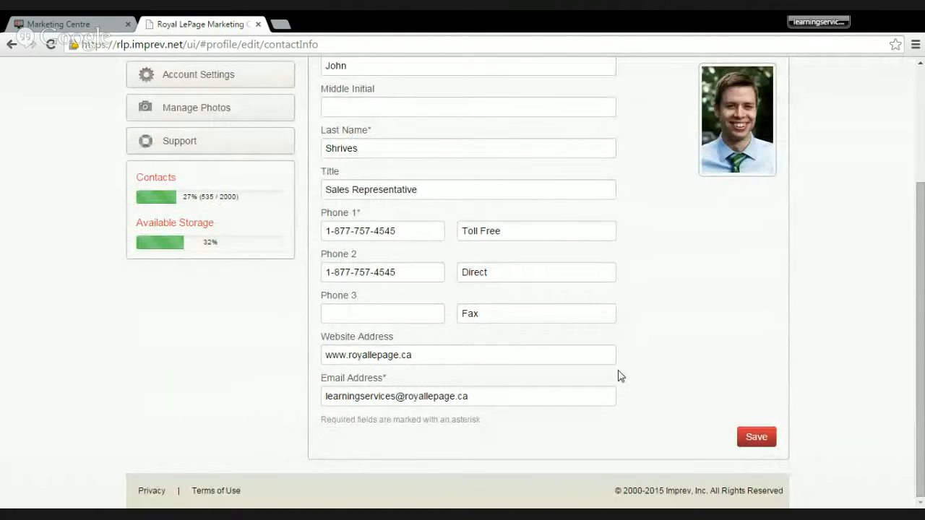
click(763, 440)
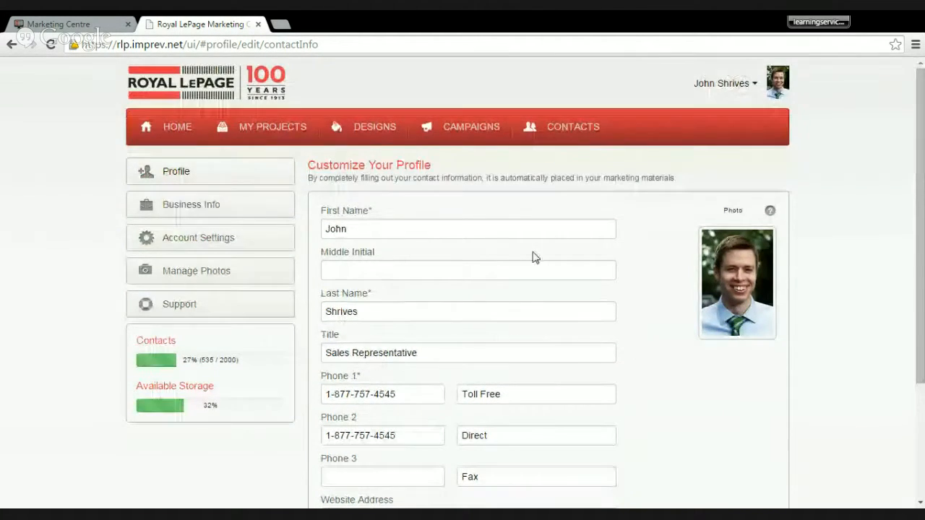
- Set the business info logo to the Royal LePage Real Estate Services Ltd. Brokerage version from the library, and save the business info
click(732, 88)
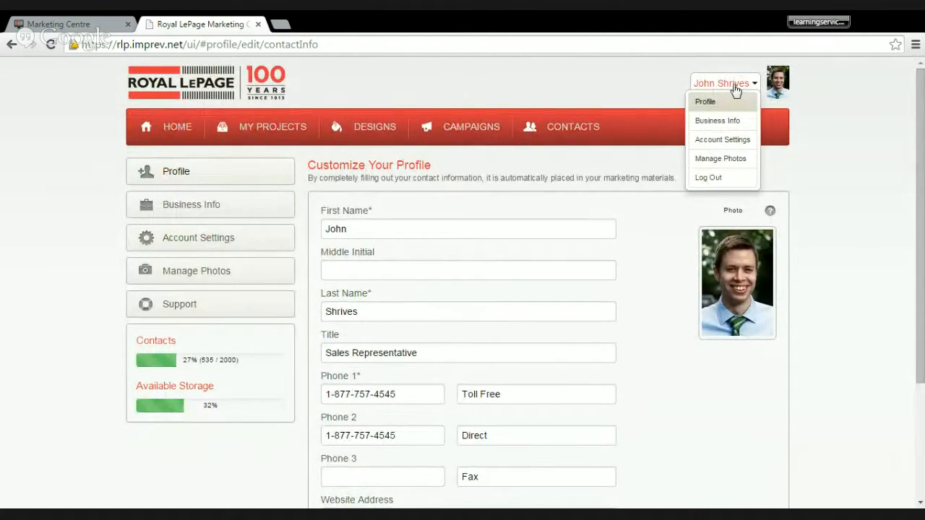
click(704, 123)
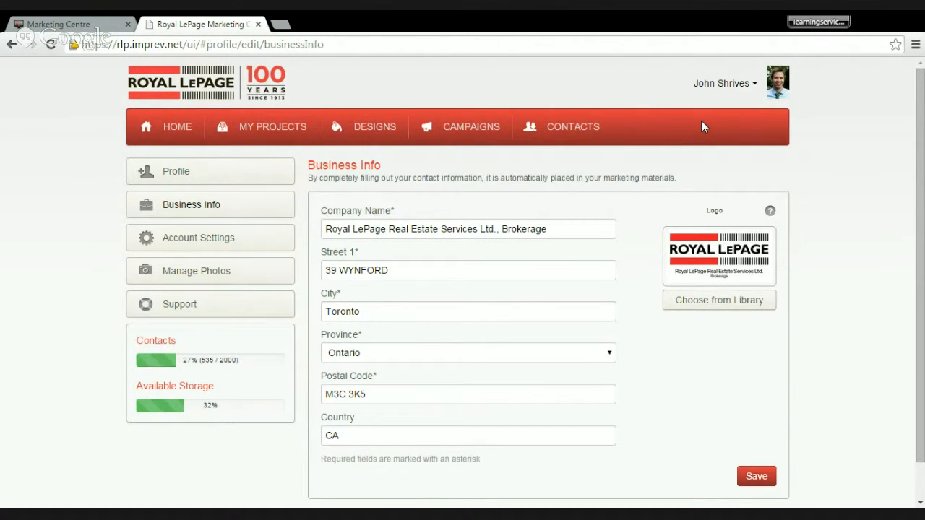
click(715, 303)
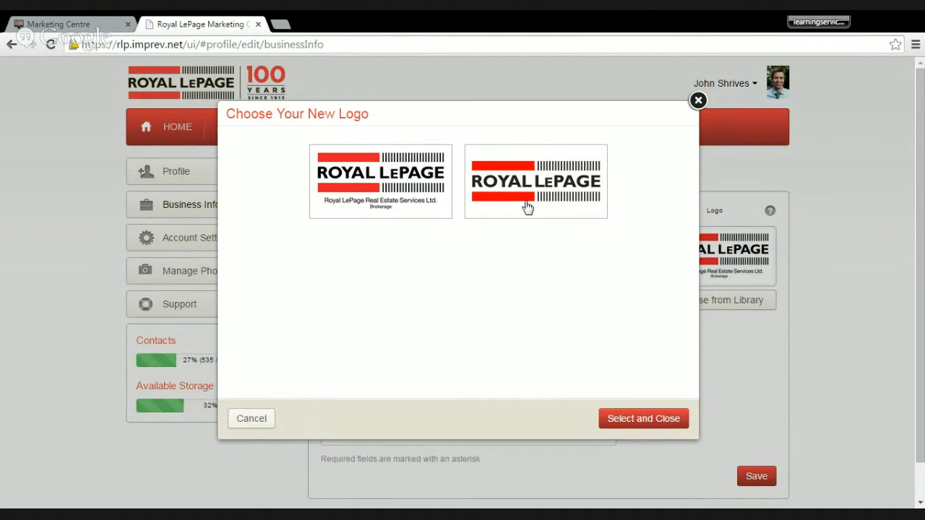
click(375, 194)
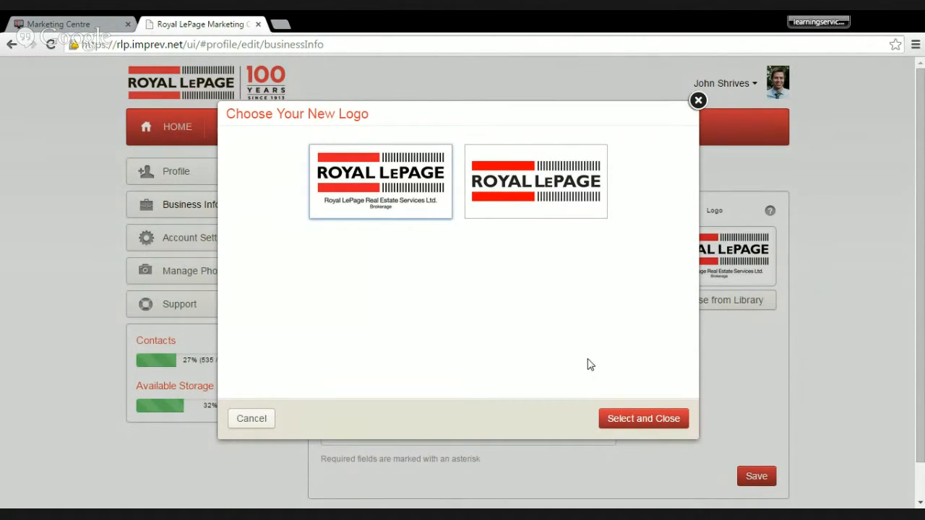
click(643, 421)
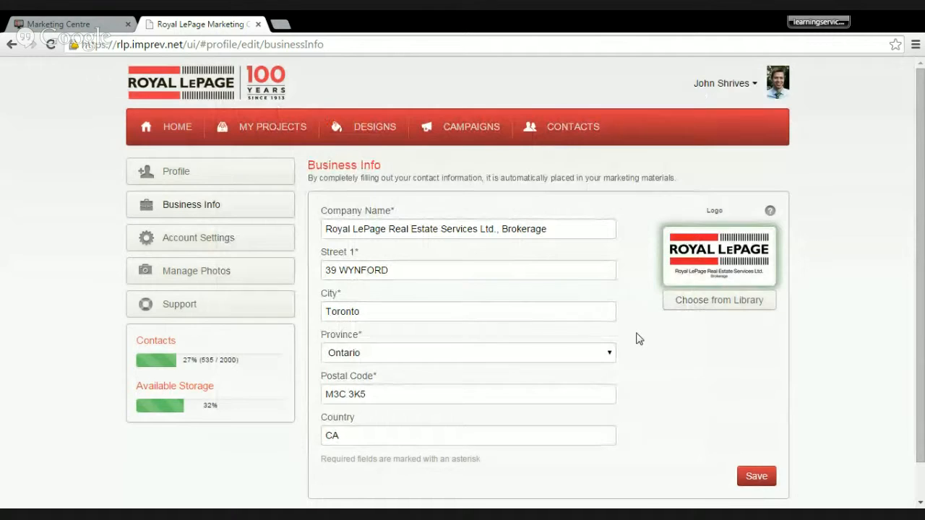
scroll(638, 338, down, 1)
click(758, 440)
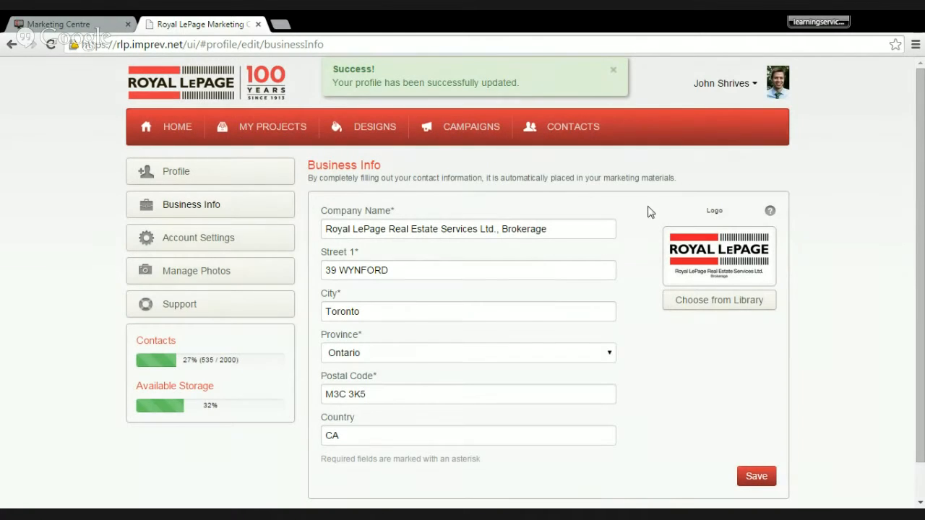
- Review the account settings for Bit.ly links, email consent, time zone, mail pricing and design language, and save them
click(730, 87)
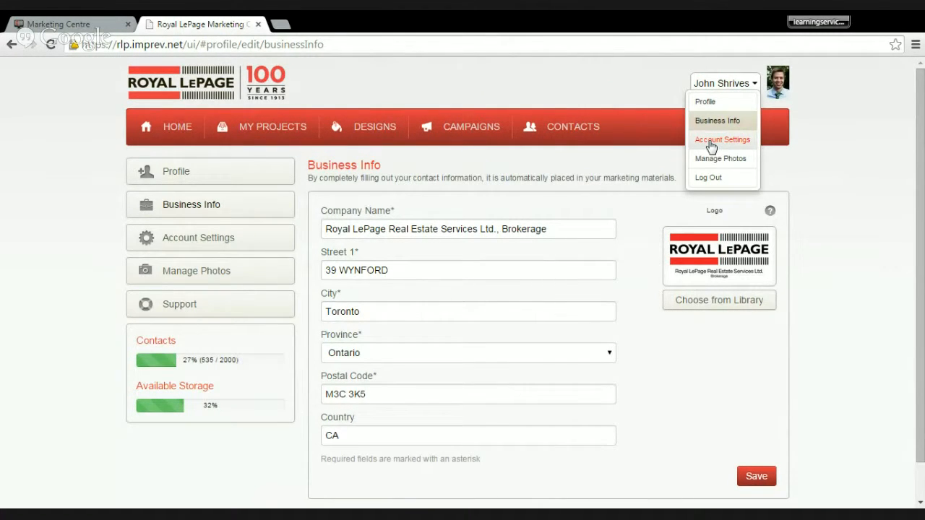
click(711, 143)
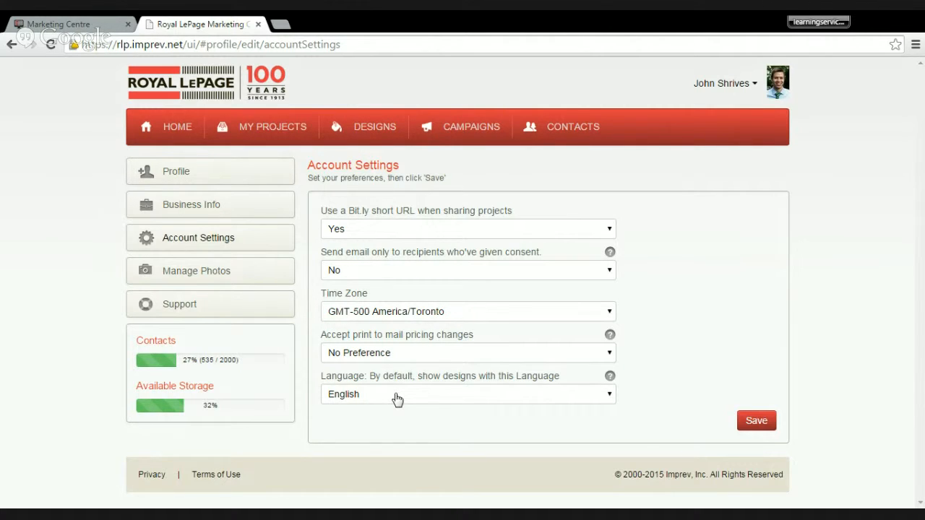
click(756, 422)
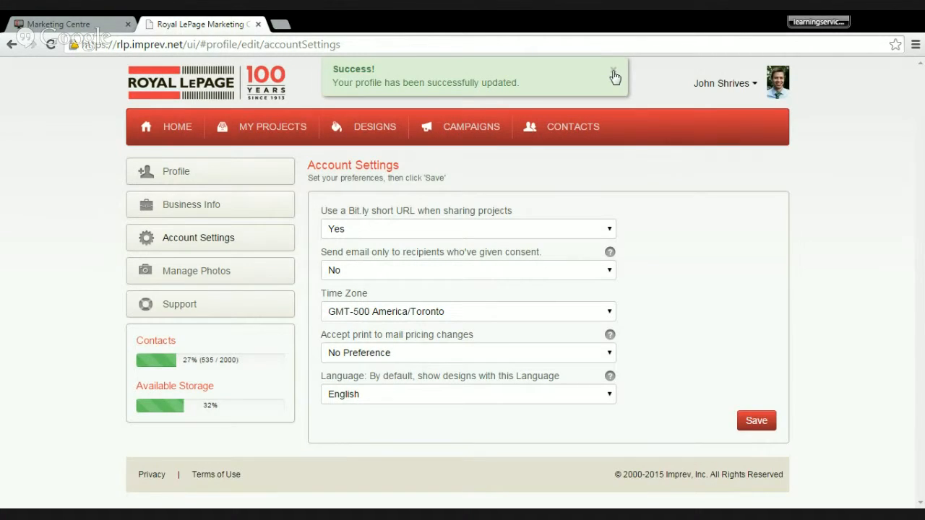
click(613, 72)
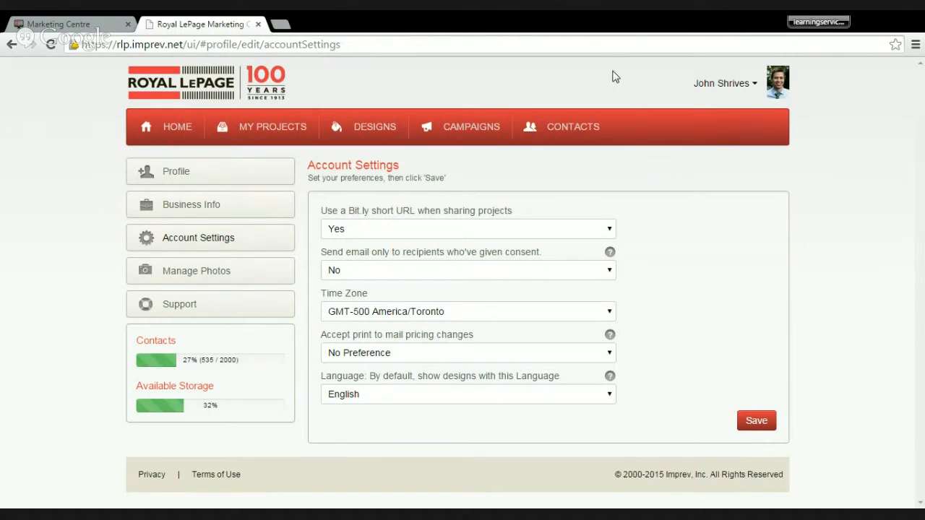
- Open the photo manager and look through the photos organized by project and by album
click(725, 84)
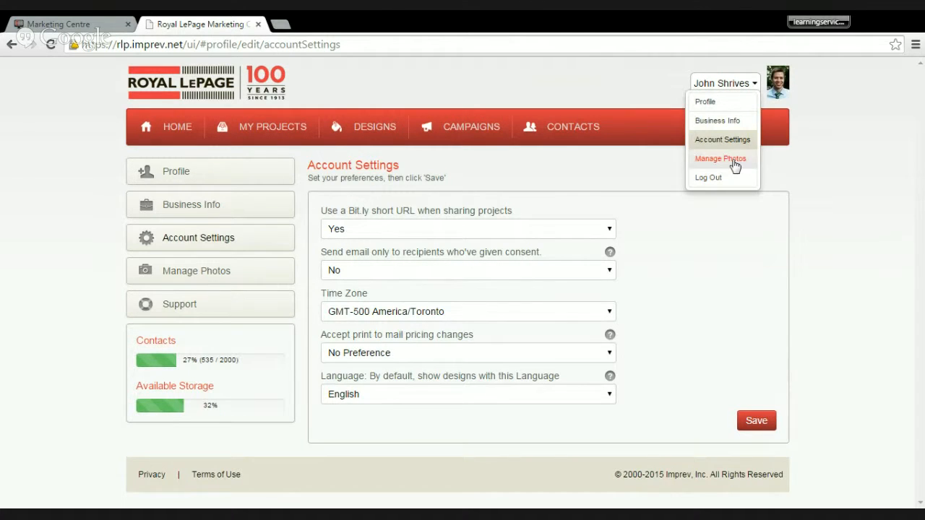
click(734, 159)
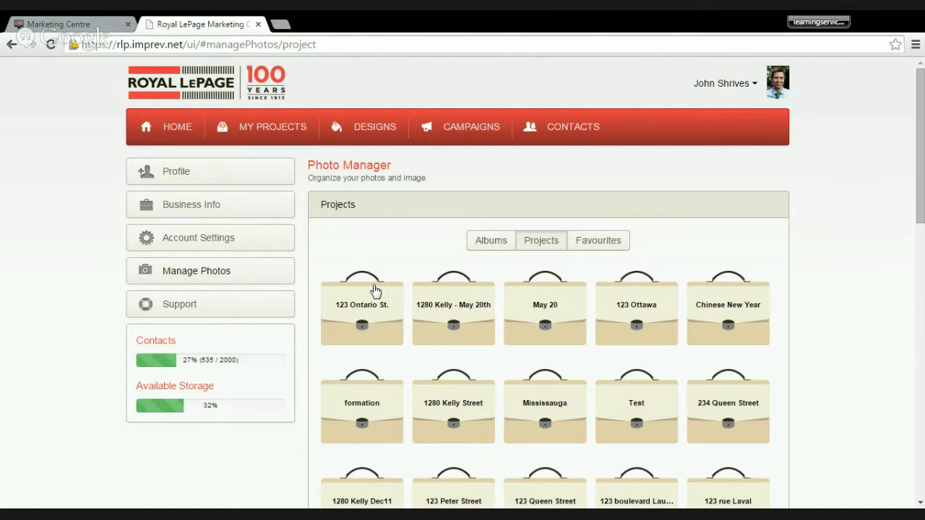
scroll(406, 250, down, 1)
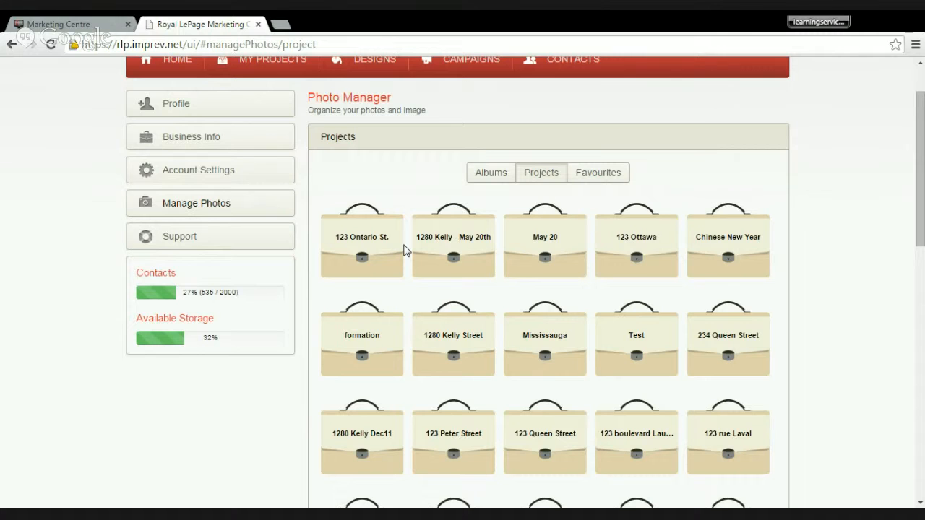
scroll(405, 250, down, 5)
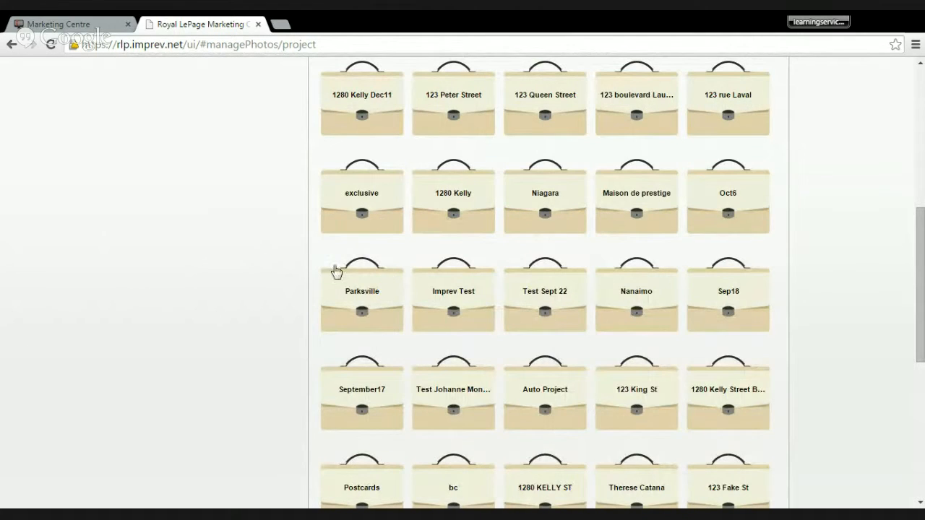
scroll(274, 266, up, 3)
scroll(275, 265, up, 1)
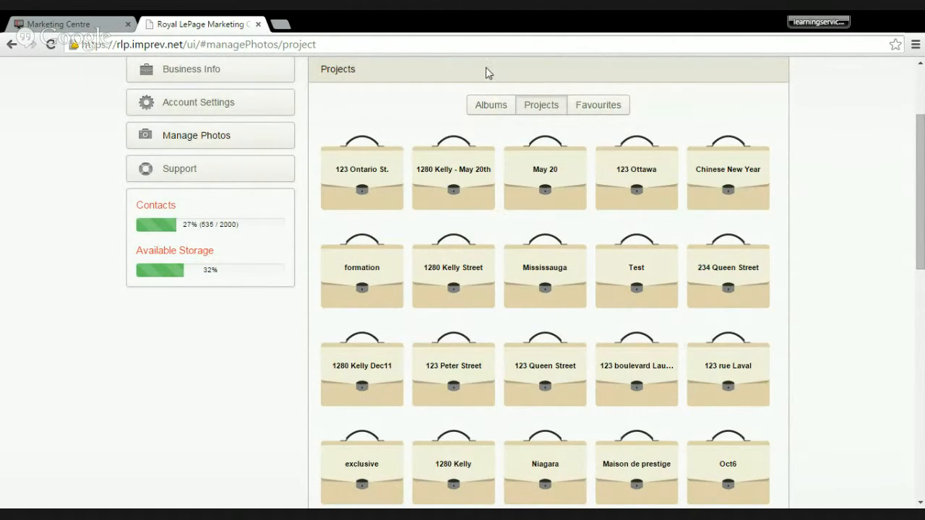
click(486, 108)
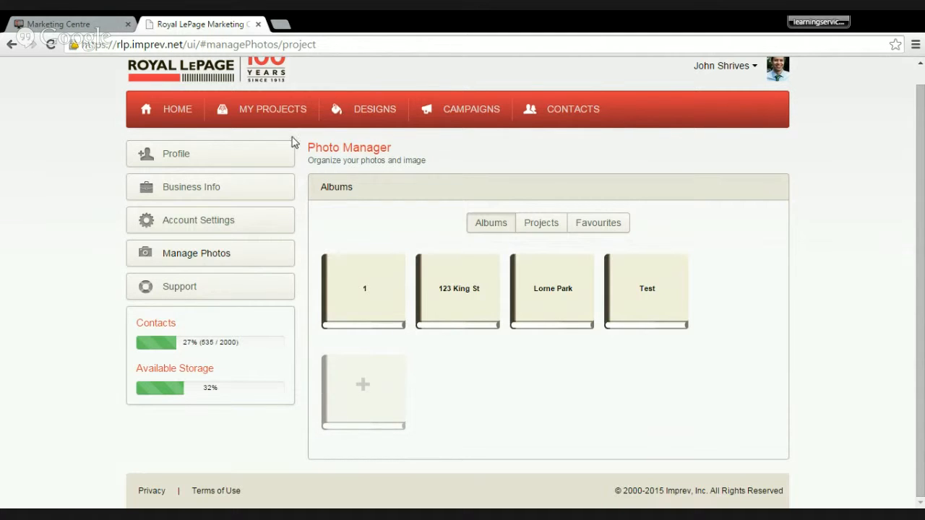
- Open the design gallery, look up "feature" in the design search suggestions, and clear the search term
click(369, 121)
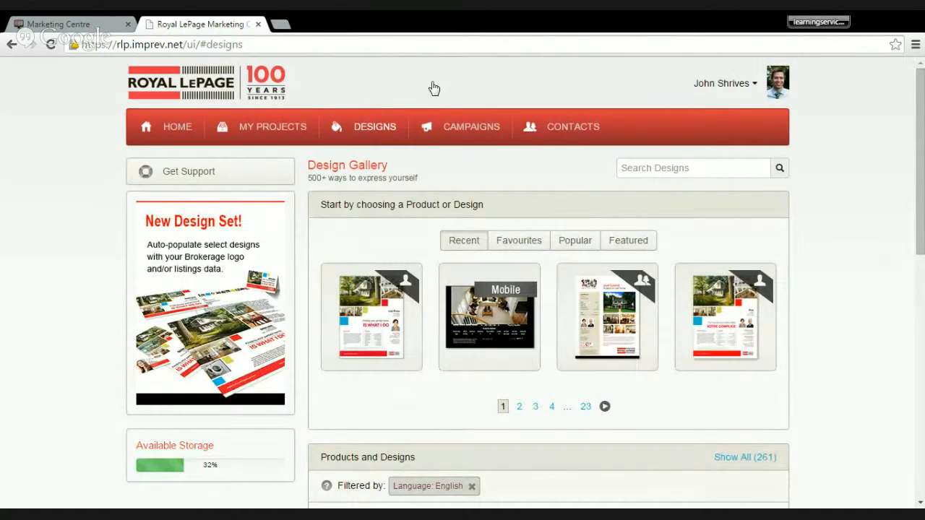
click(627, 168)
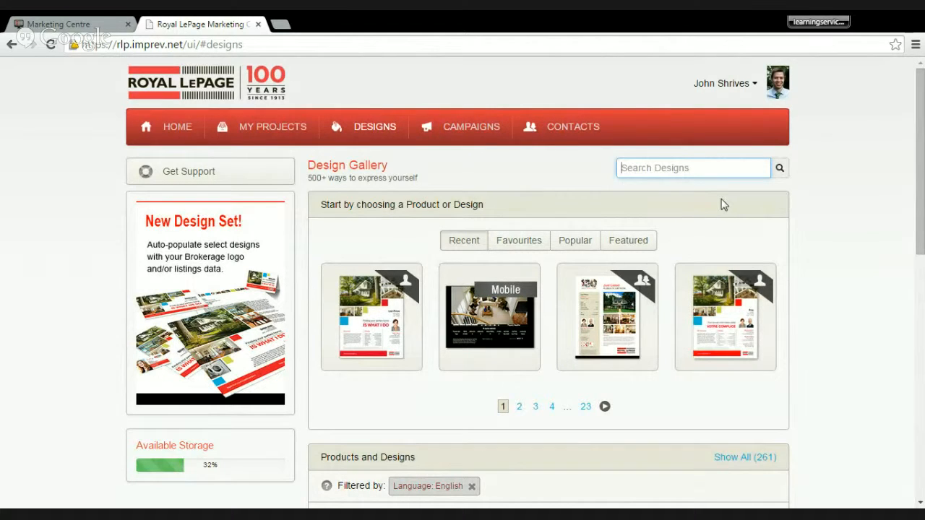
text(featu)
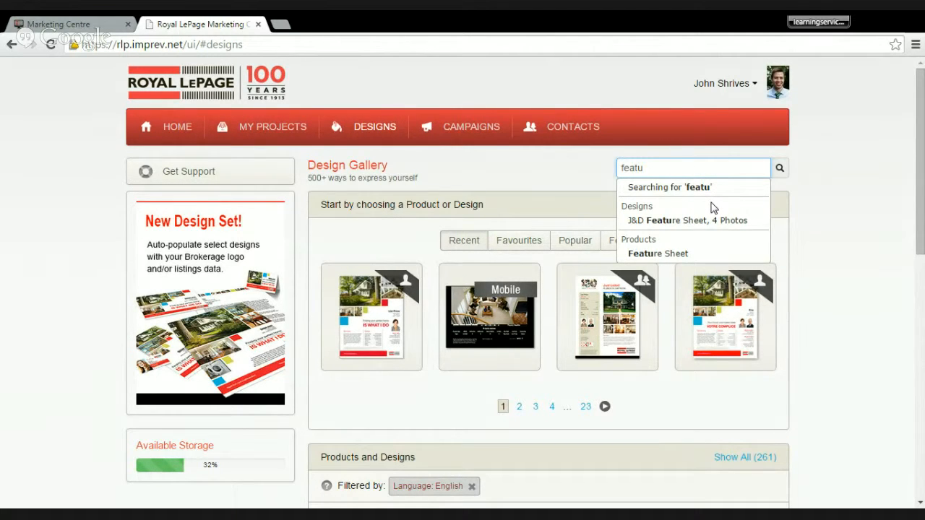
text(re)
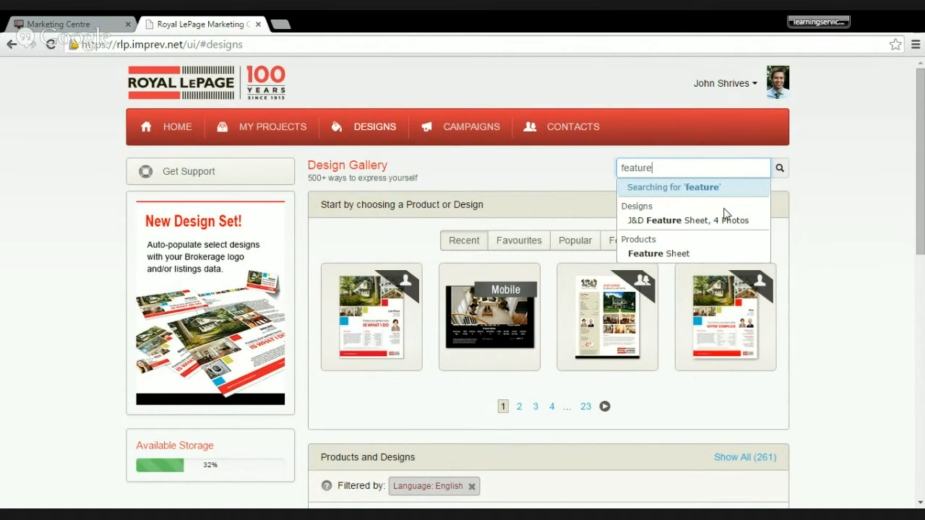
click(843, 187)
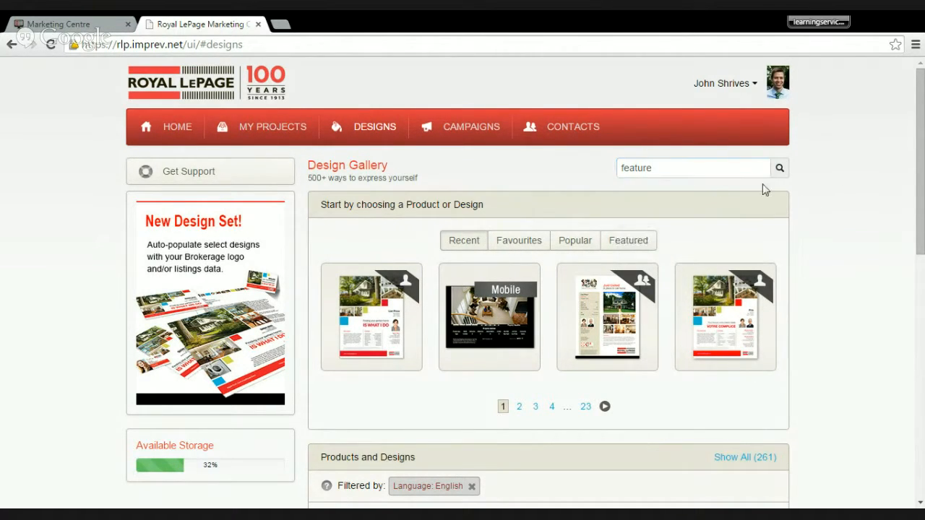
double_click(692, 171)
key(BackSpace)
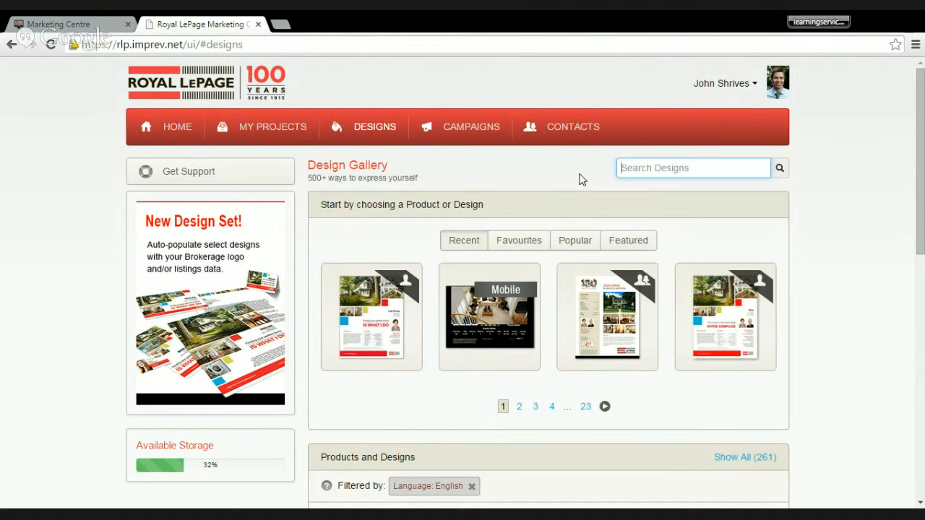
- Examine the favourite designs and the full range of product categories in the design gallery, from Advertisement to Web Commercial
scroll(365, 281, down, 1)
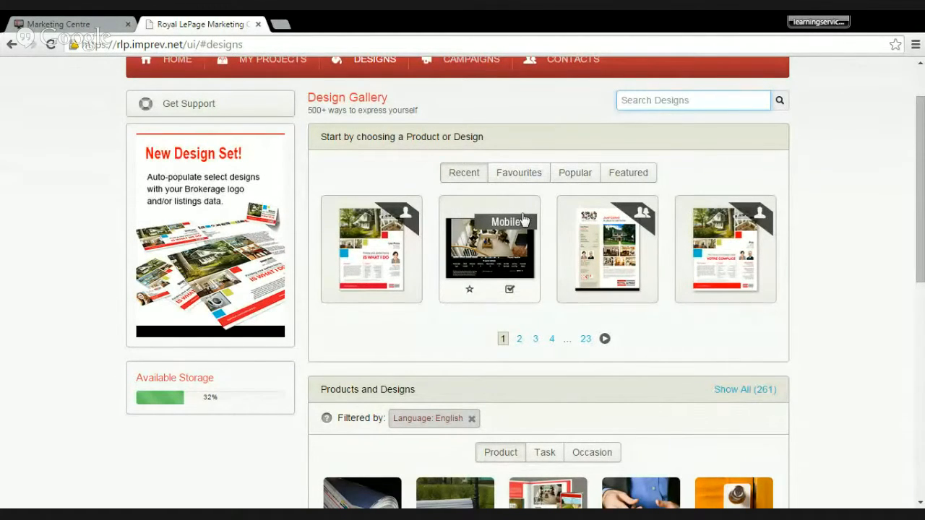
click(533, 177)
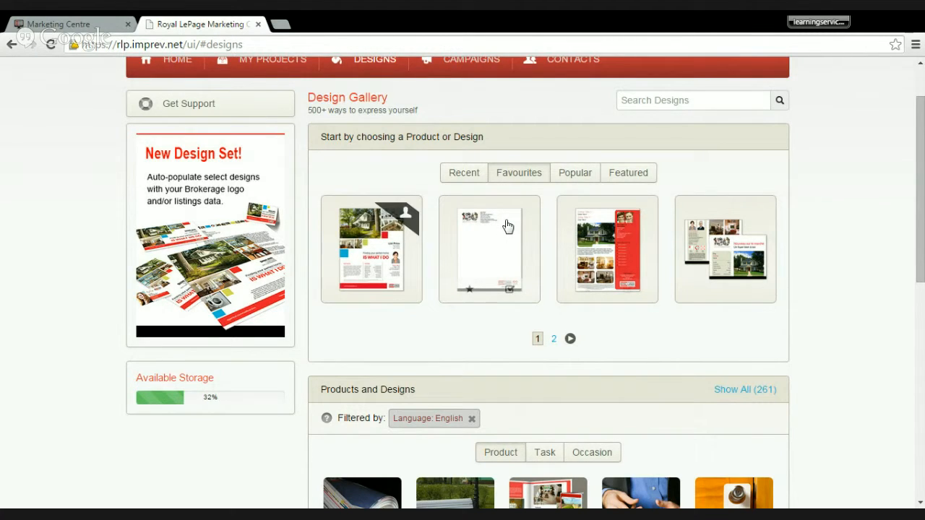
scroll(491, 231, down, 4)
scroll(481, 238, down, 2)
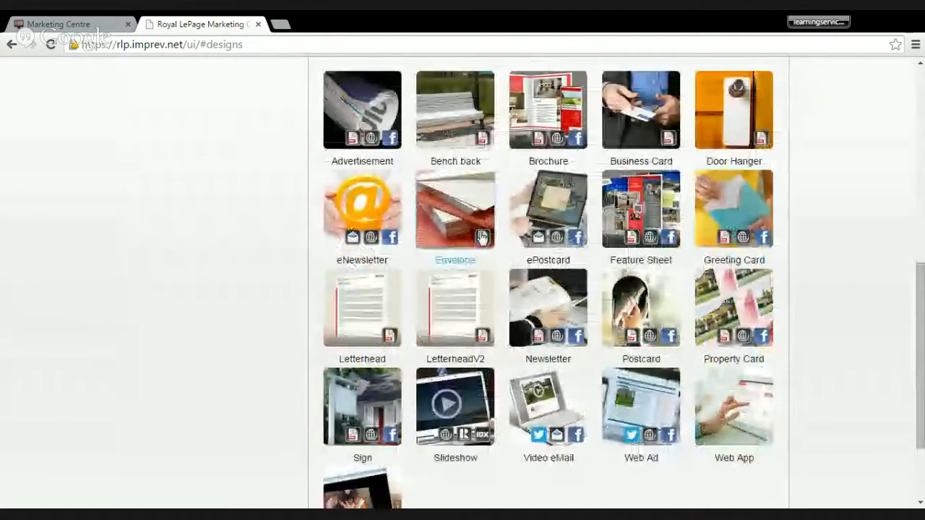
scroll(480, 238, up, 1)
scroll(480, 238, down, 1)
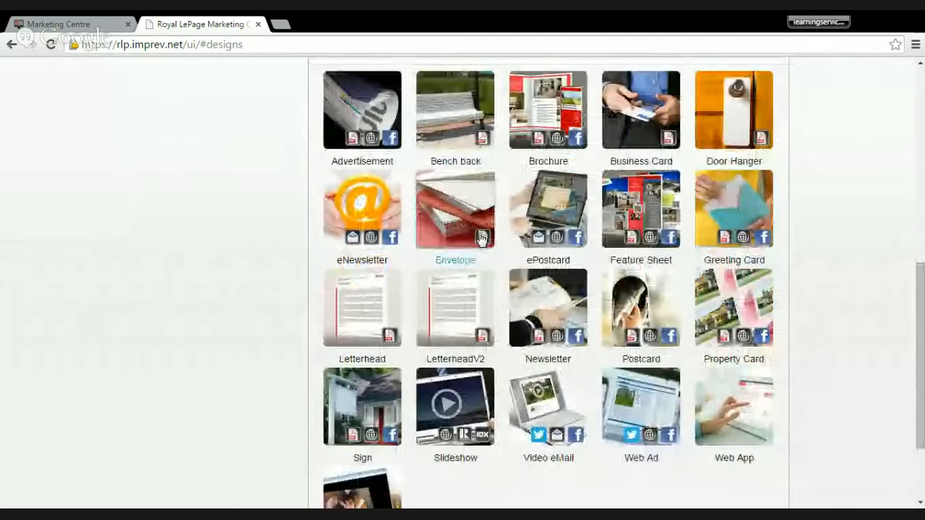
scroll(305, 147, up, 1)
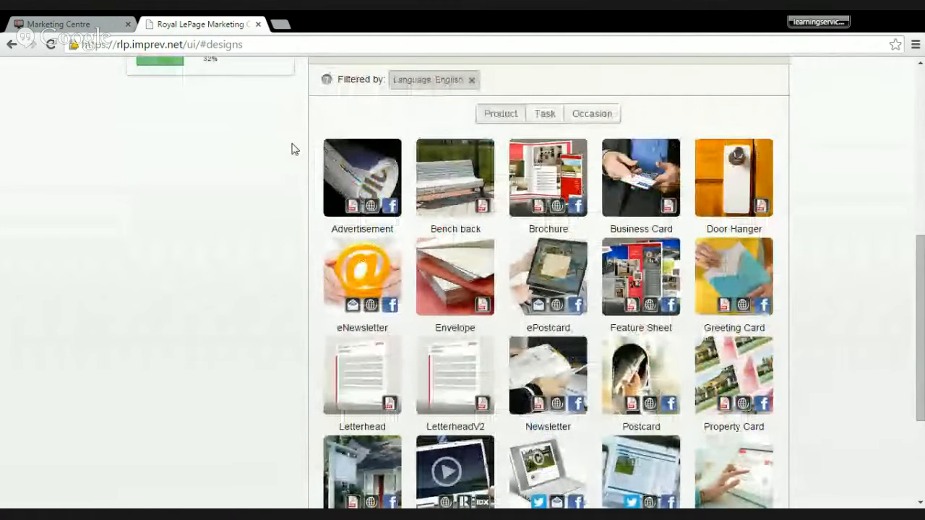
scroll(294, 151, down, 1)
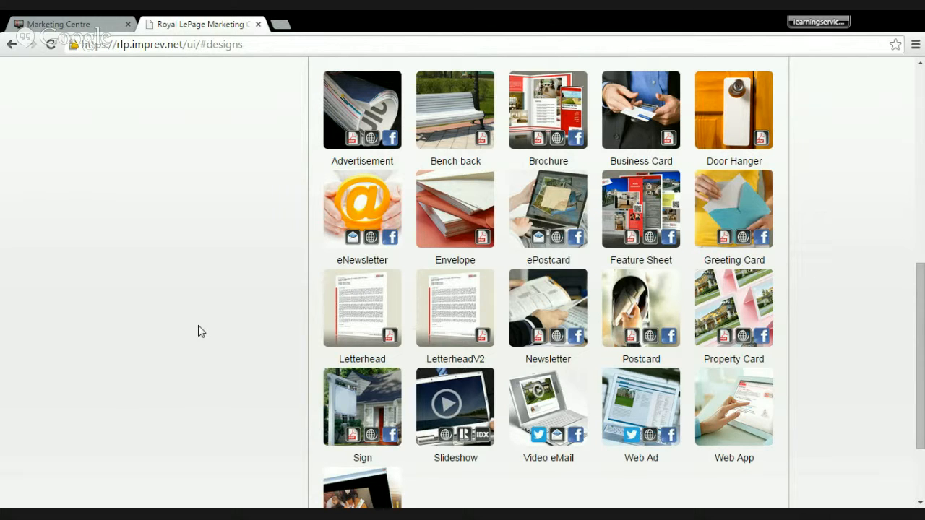
scroll(201, 331, down, 1)
scroll(200, 330, down, 1)
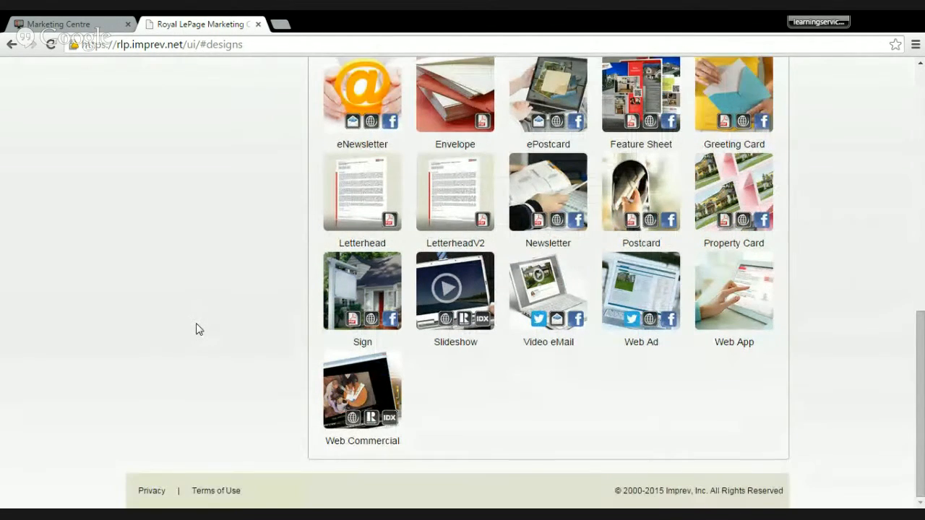
scroll(200, 330, up, 2)
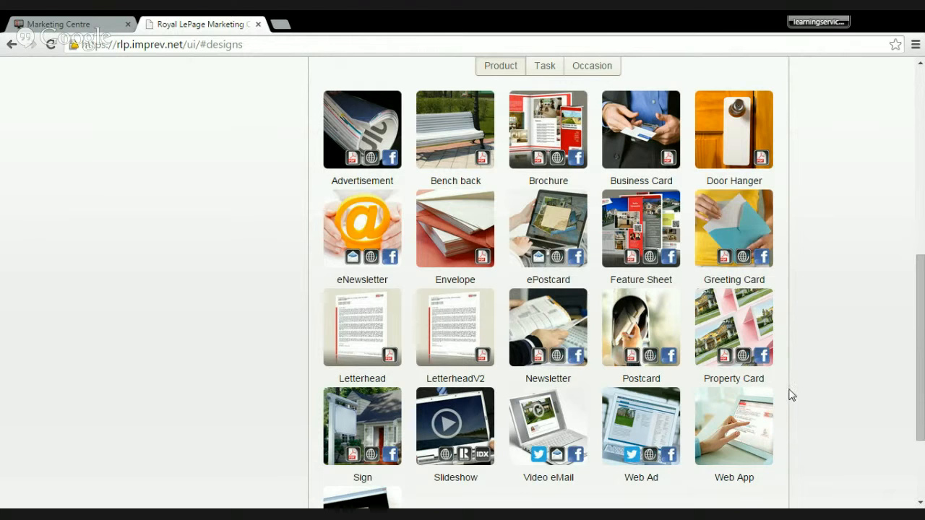
- Filter the Feature Sheet designs to 1 page and the 100 Years occasion, and view the sample of "100 years - 6 Property photos"
click(636, 227)
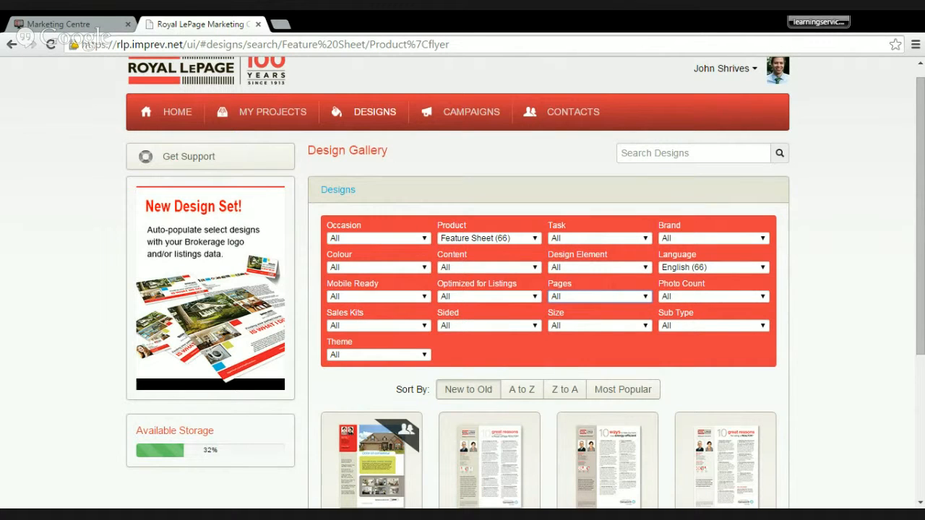
click(595, 326)
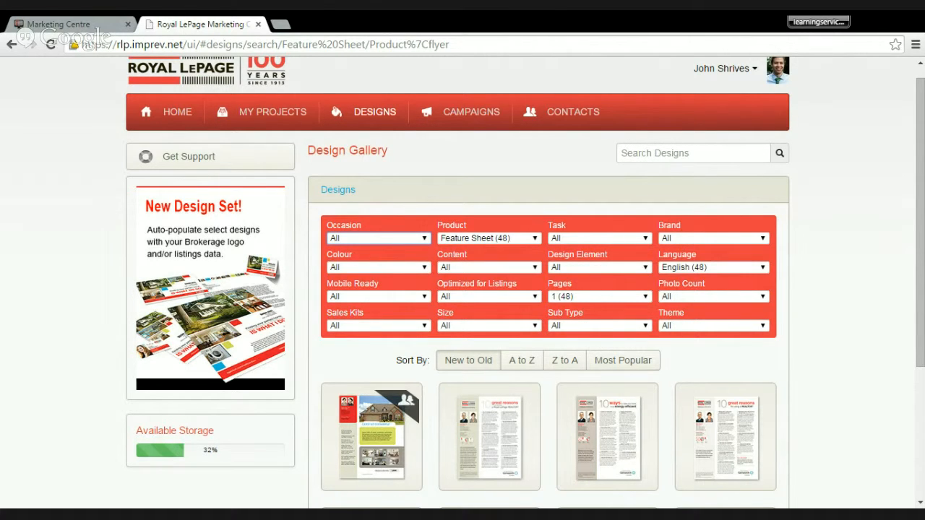
click(393, 263)
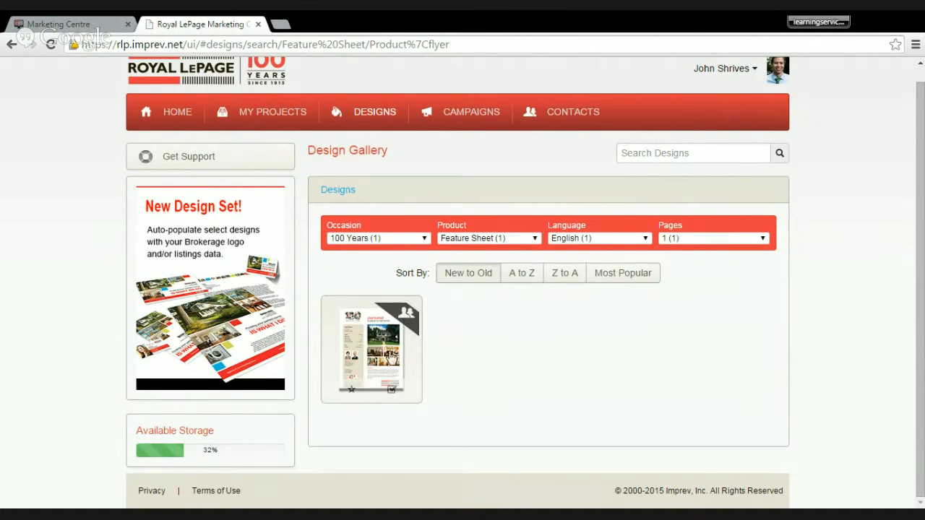
click(390, 357)
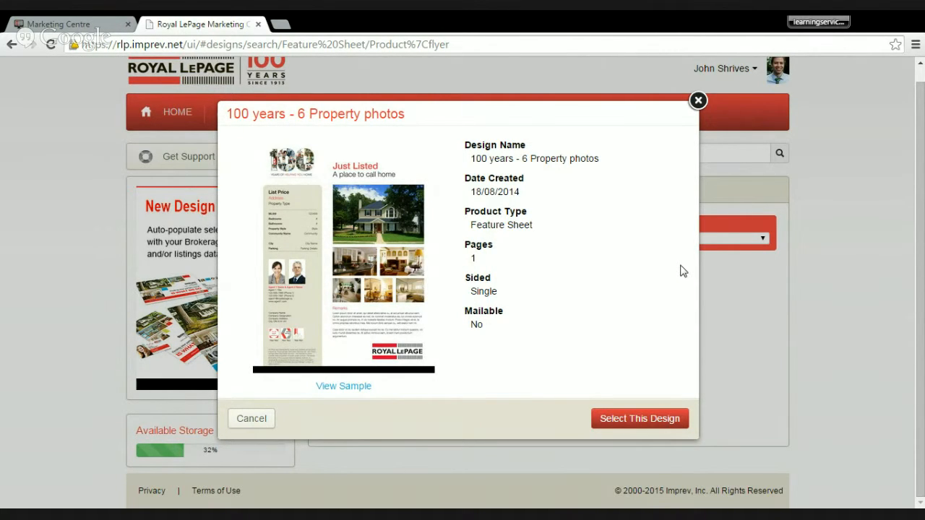
click(351, 386)
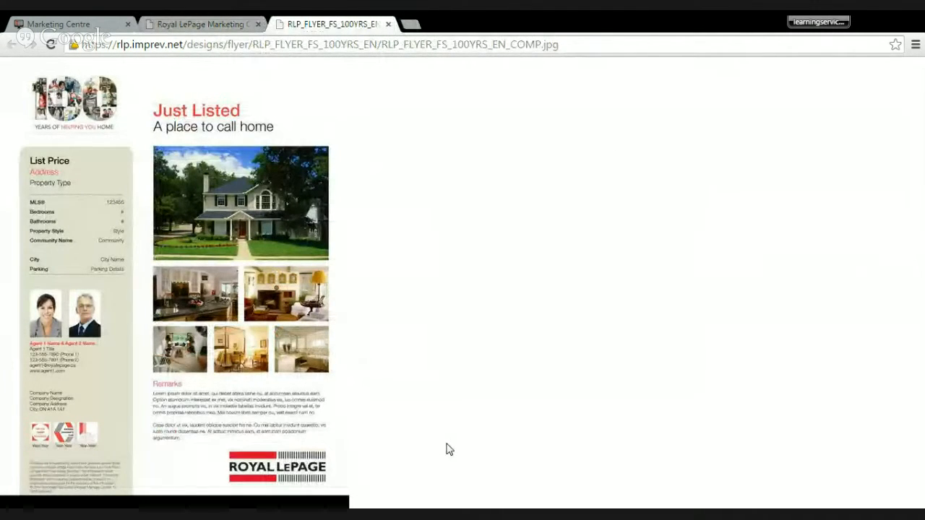
- Close the sample and details of "100 years - 6 Property photos" and mark the design as a favourite
click(388, 23)
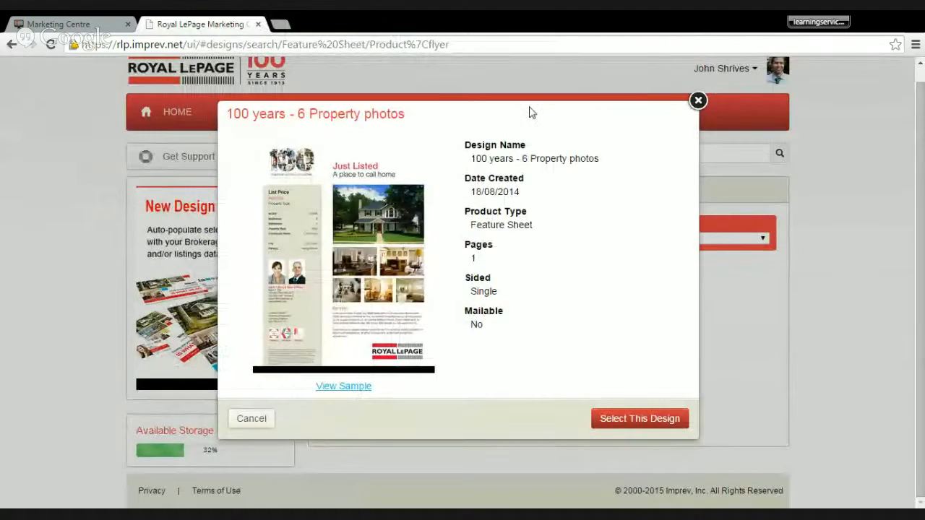
click(698, 101)
mouse_move(356, 341)
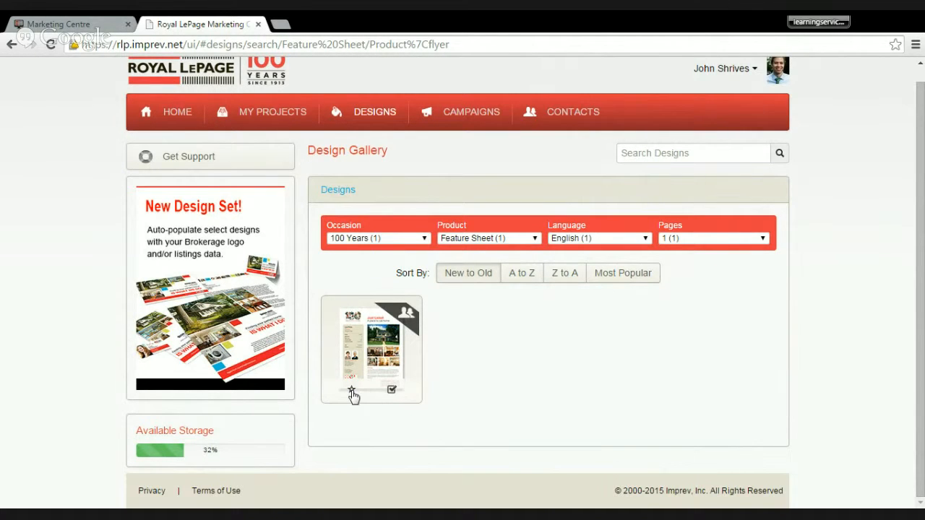
click(352, 392)
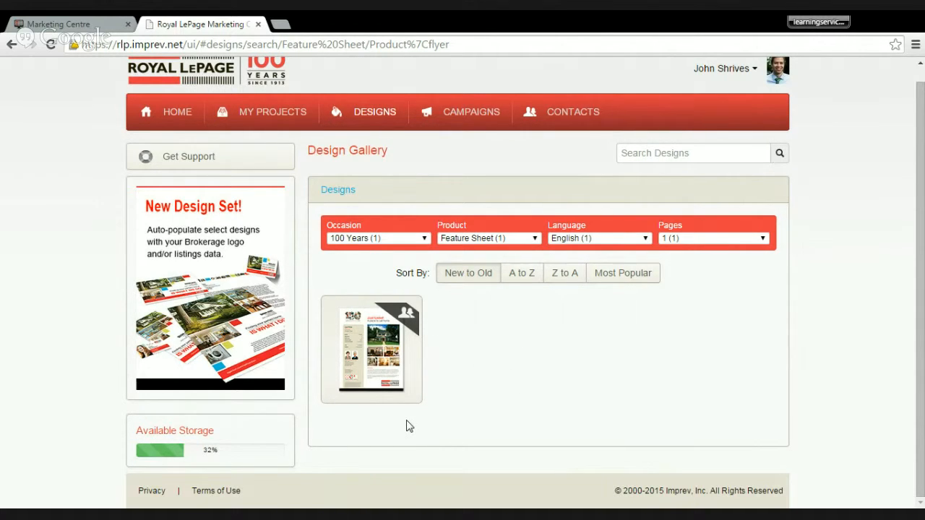
- Start a new project from the "100 years - 6 Property photos" design and name it "123 King St_FS"
mouse_move(393, 391)
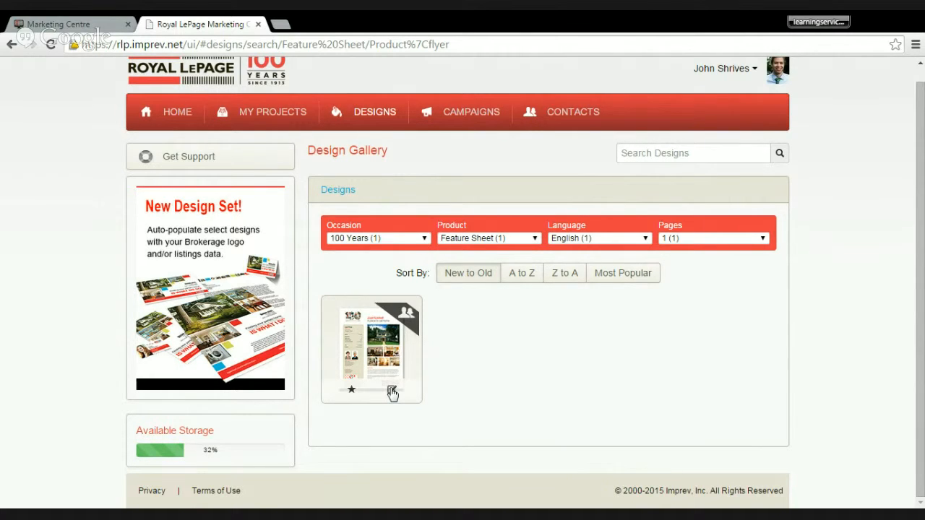
click(392, 392)
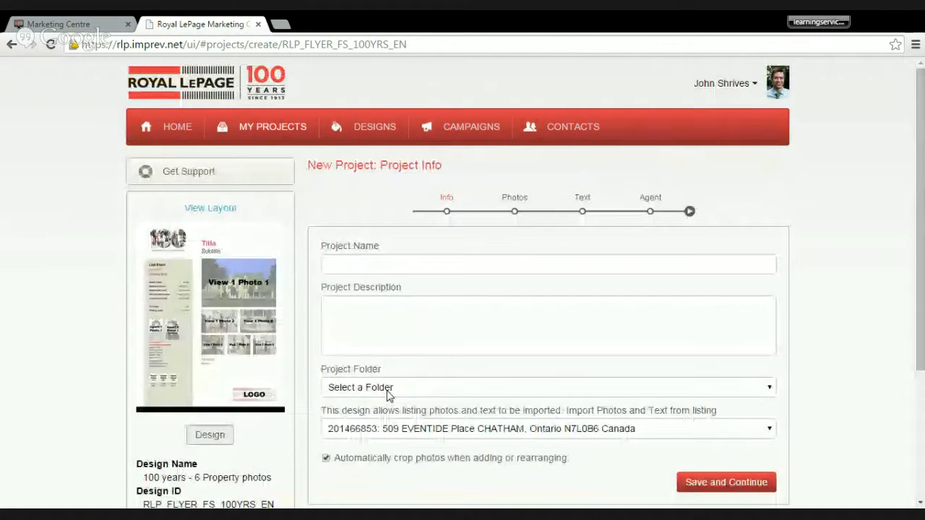
click(451, 269)
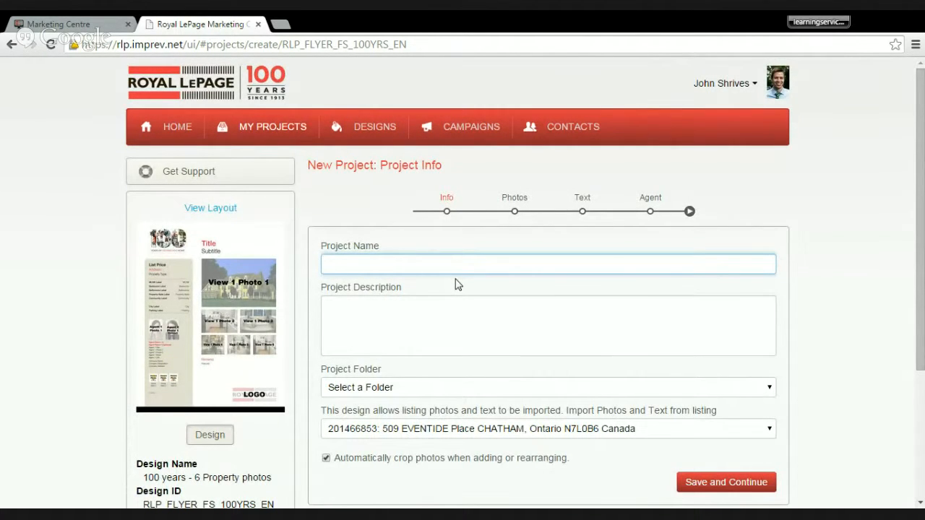
text(123 King St_FS)
- Put the project in the 123 King St folder, decline using listing data, and save to continue to the photos
click(383, 388)
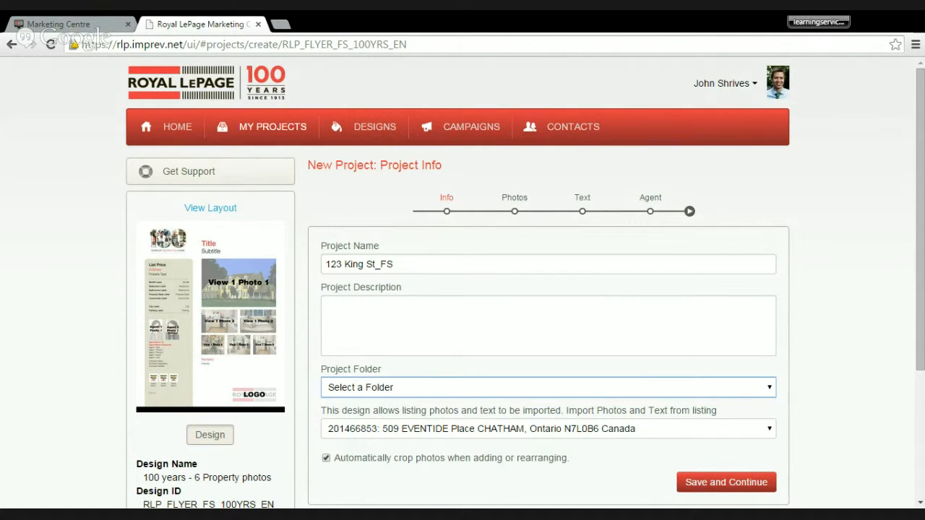
click(385, 278)
click(533, 431)
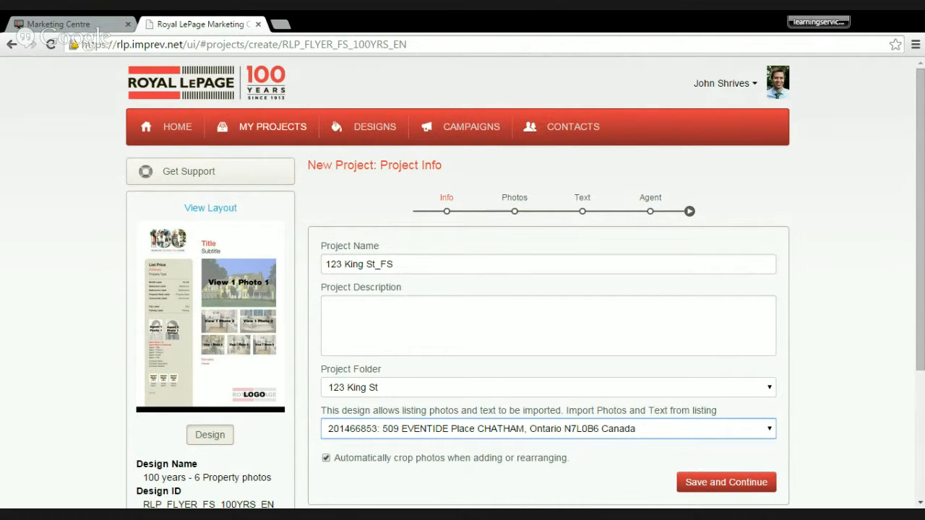
click(480, 255)
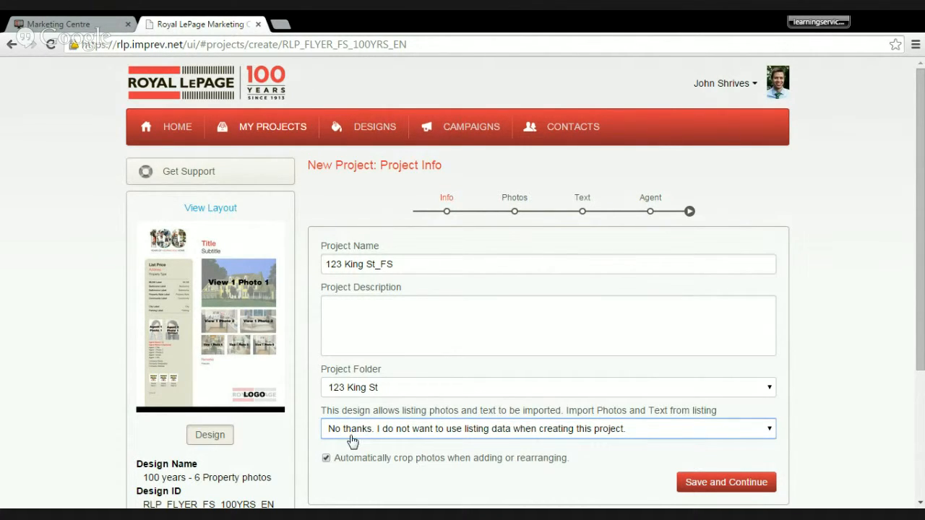
click(743, 482)
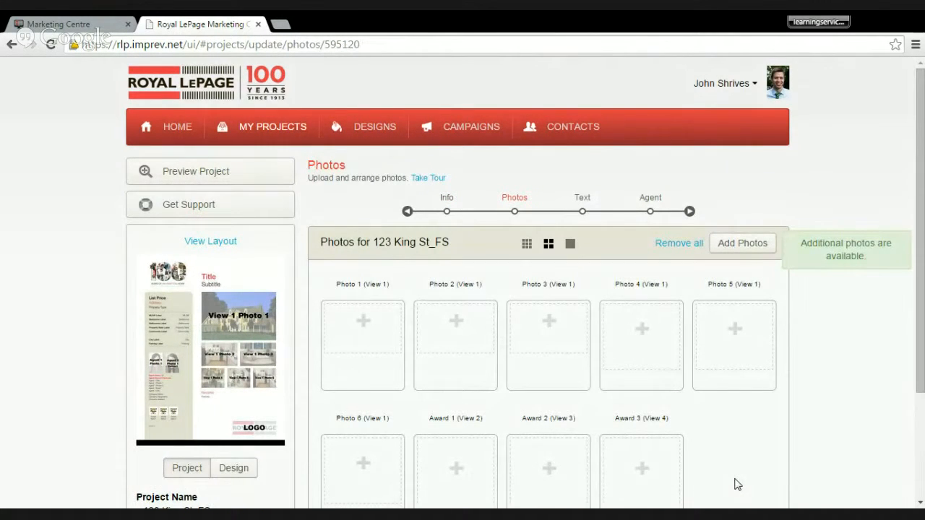
- View the enlarged design layout to check where each photo and award goes, and close it
scroll(568, 414, down, 1)
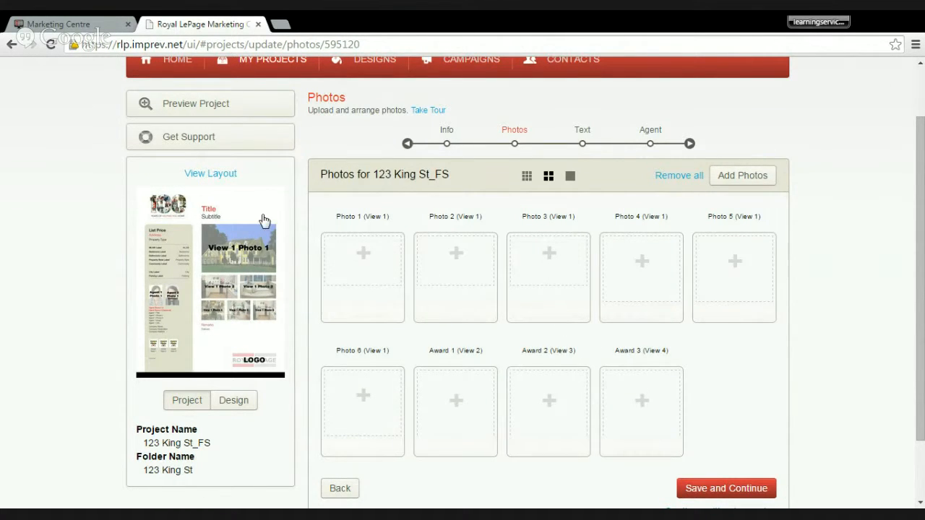
click(211, 174)
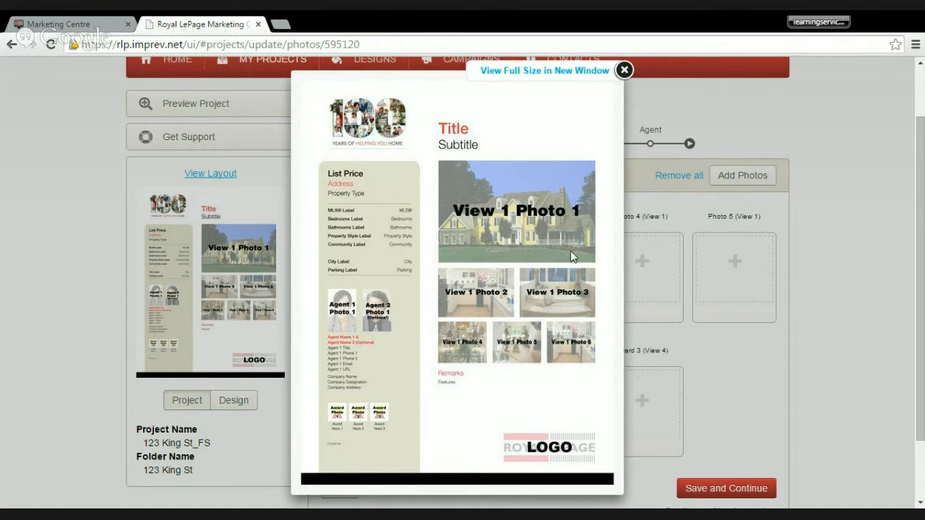
click(624, 69)
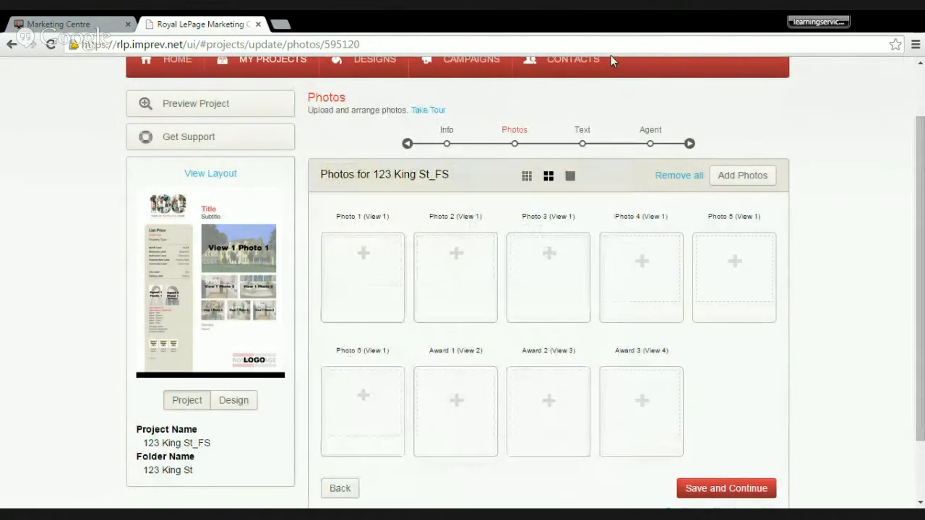
- Add six 123 King St project photos in order: night exterior, curtained bedroom, four-poster bedroom, bathroom, pool table, wooden-headboard bed; preview the second one enlarged
click(765, 185)
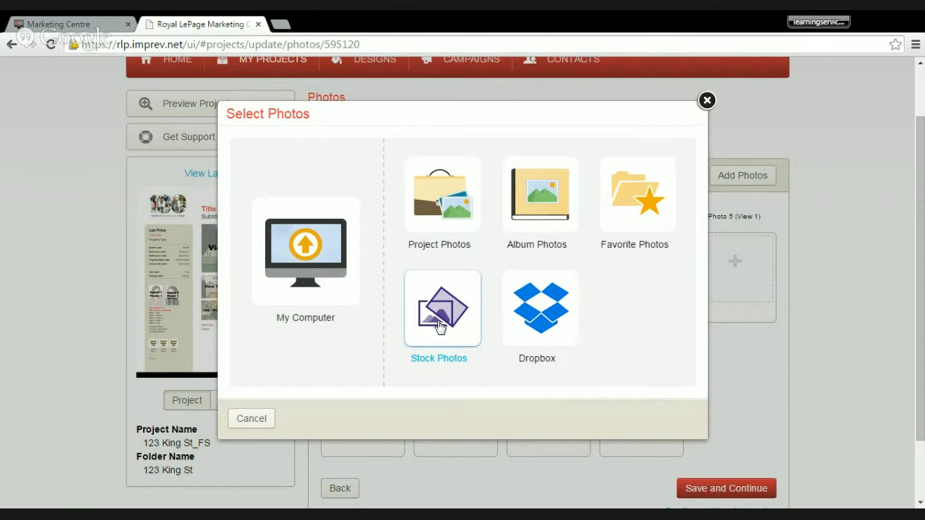
click(406, 205)
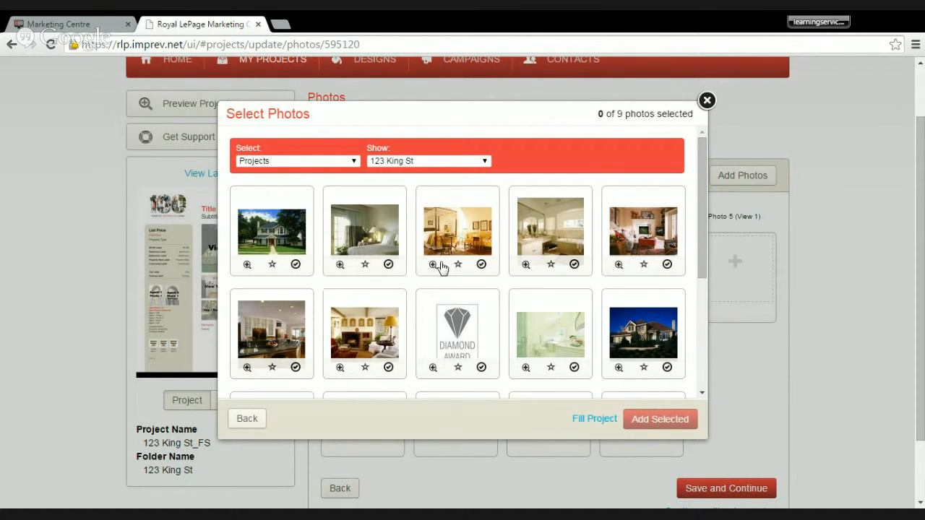
mouse_move(702, 264)
mouse_down()
mouse_move(709, 325)
mouse_move(704, 265)
mouse_up()
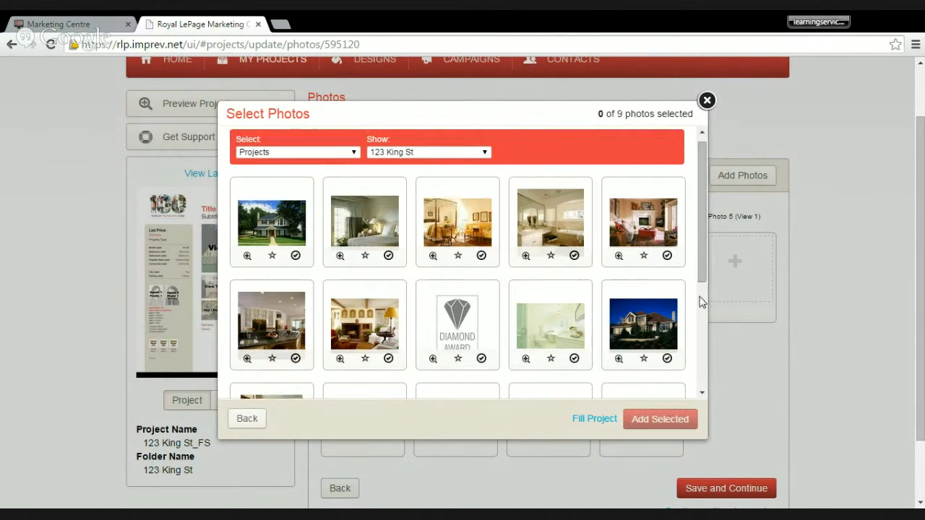
click(667, 359)
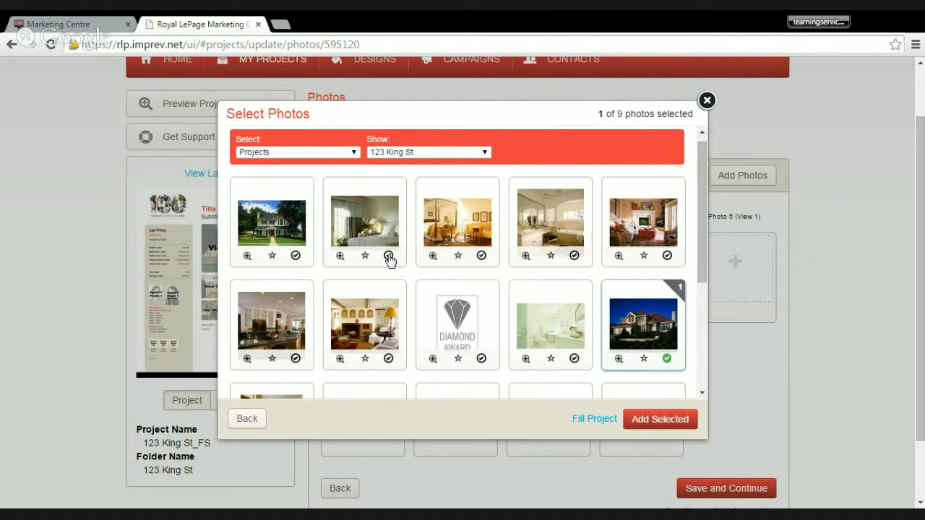
click(388, 257)
click(482, 256)
click(573, 255)
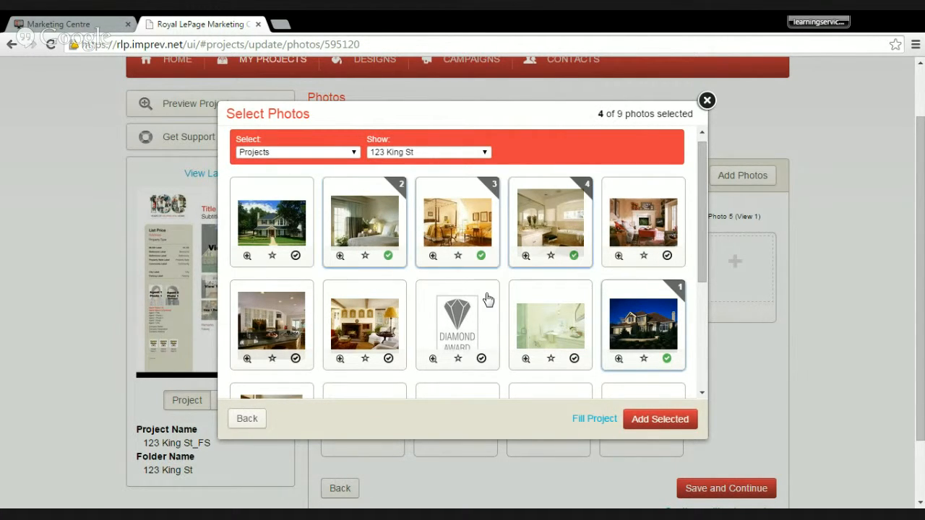
drag(701, 239, 694, 302)
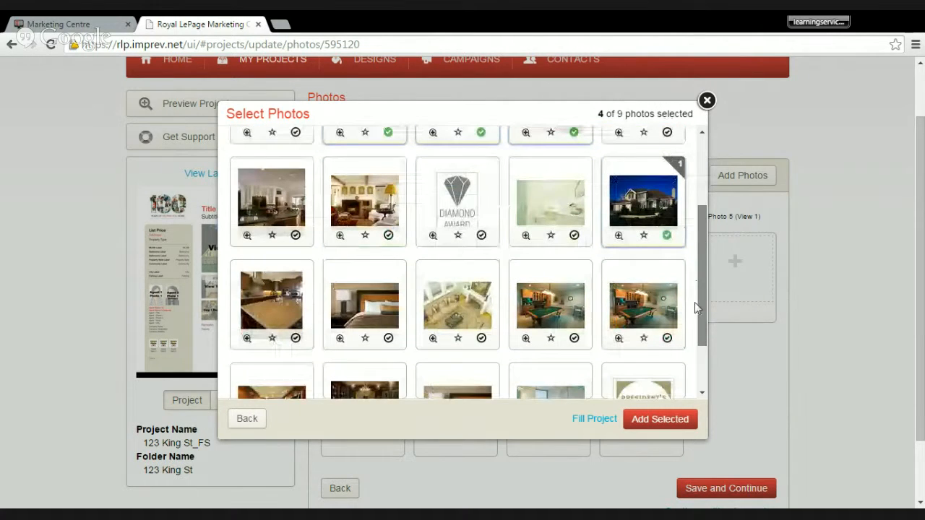
click(574, 337)
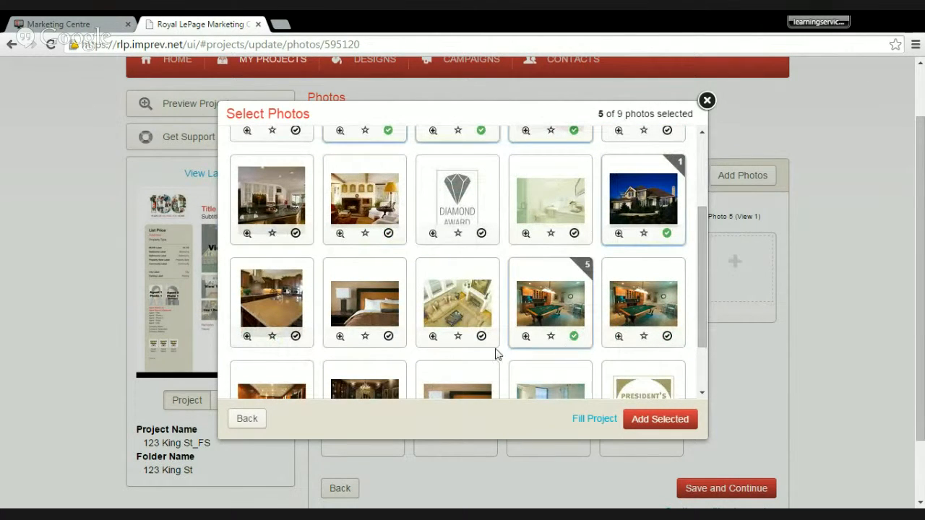
click(383, 297)
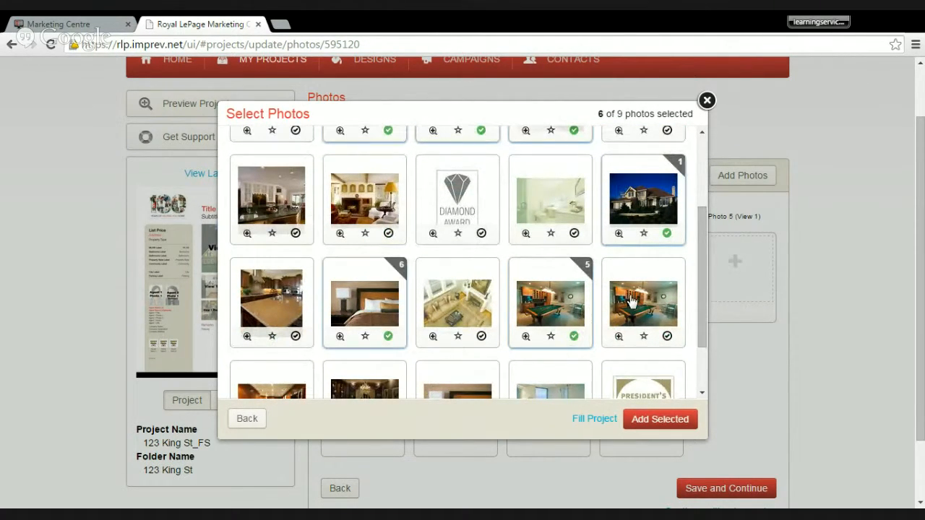
click(669, 421)
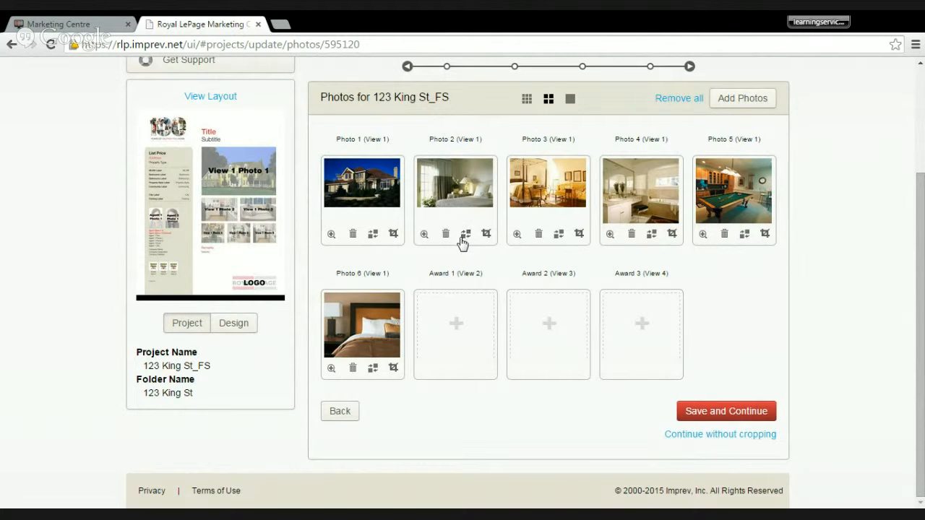
click(424, 234)
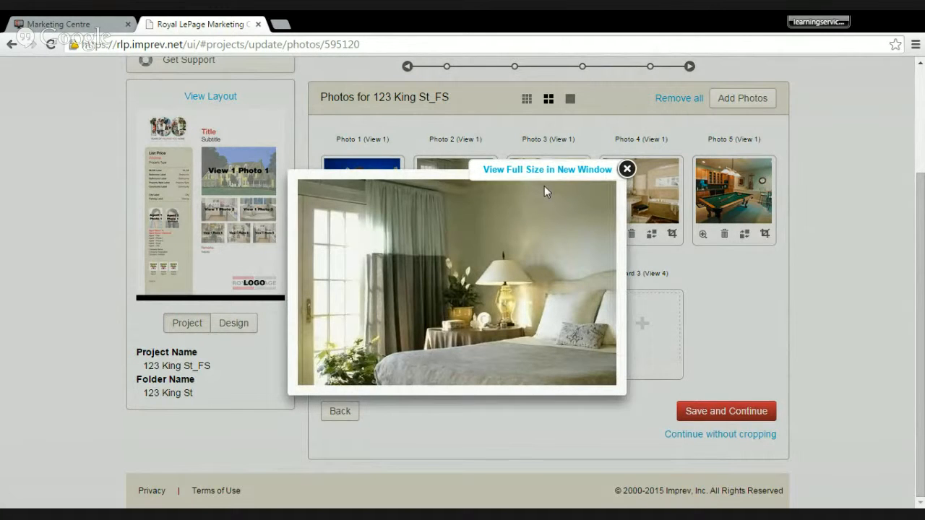
click(626, 171)
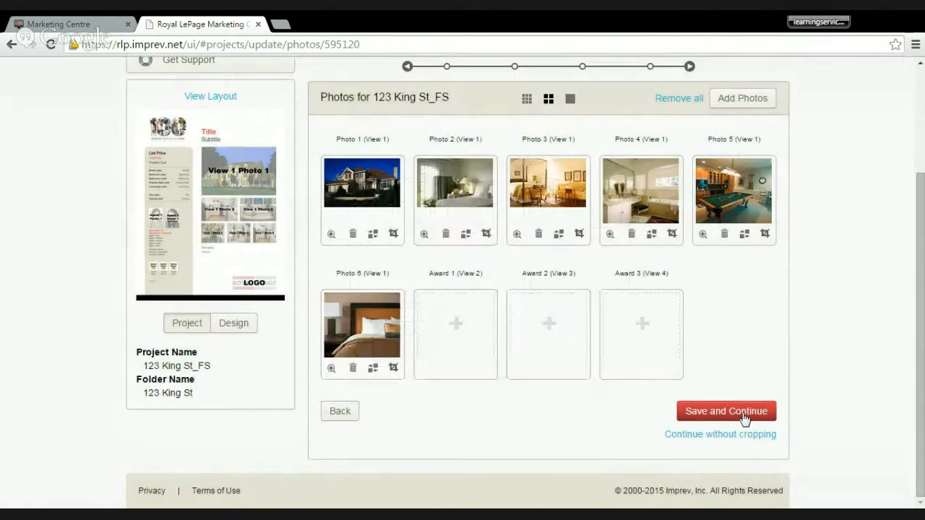
- Fill the Award 1 slot with the Master Sales Award logo from the English / Anglais stock logos
click(456, 328)
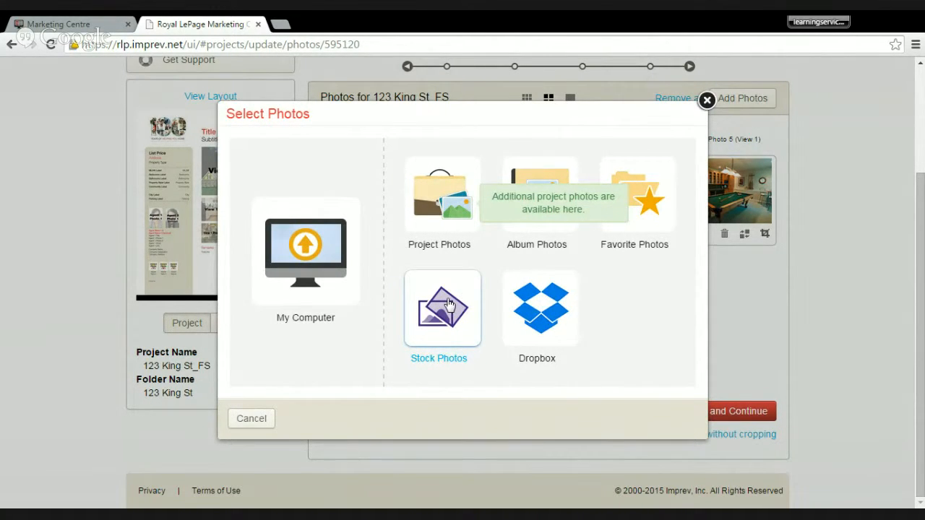
click(448, 303)
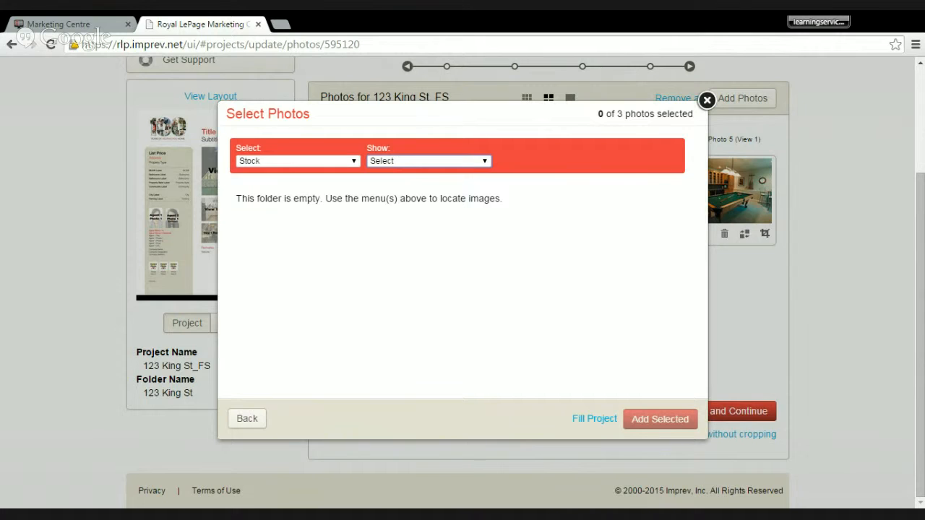
click(467, 180)
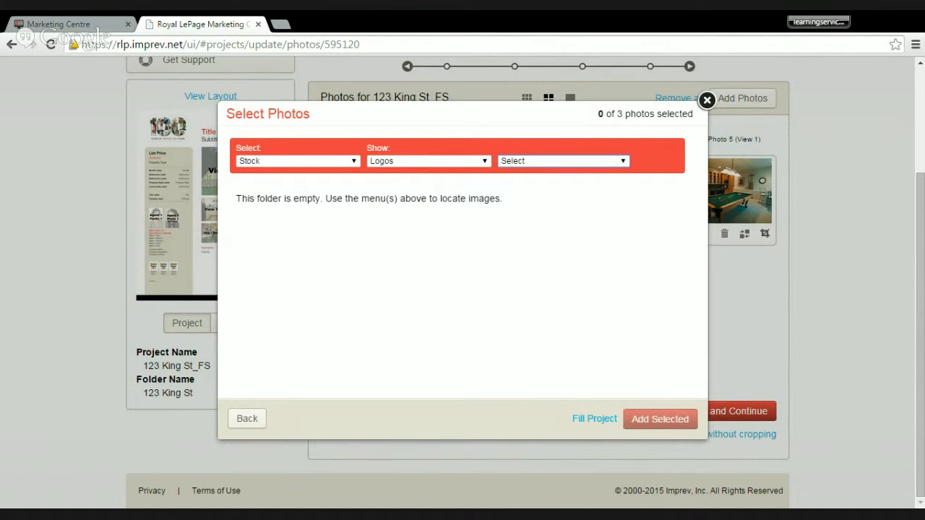
click(512, 188)
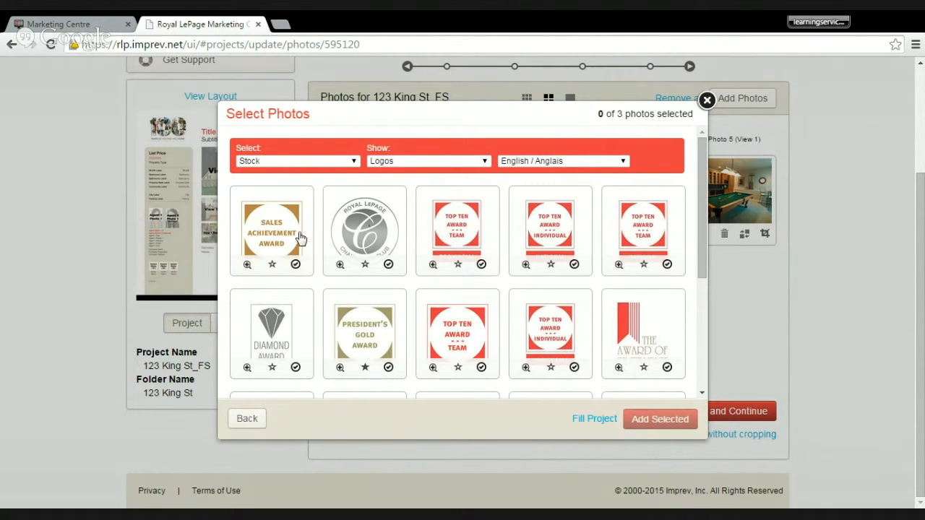
scroll(311, 233, down, 3)
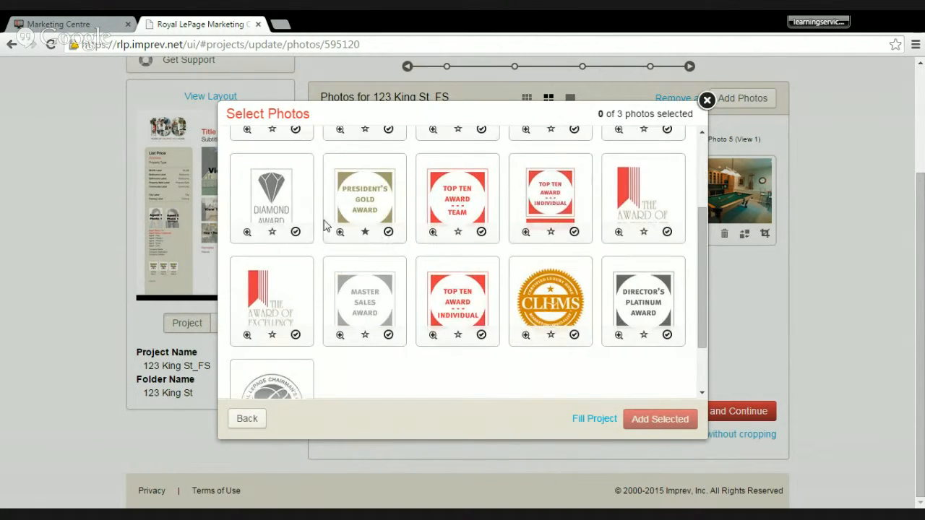
scroll(416, 254, up, 2)
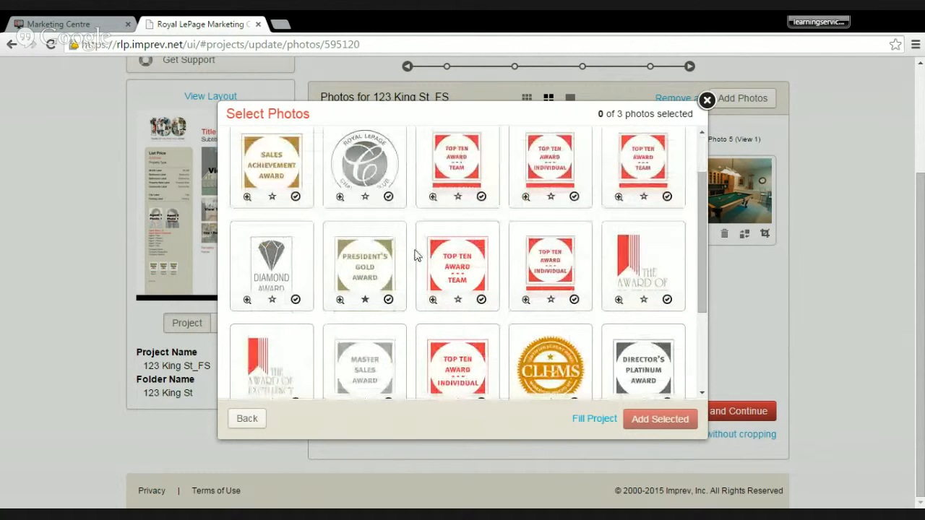
scroll(463, 296, down, 1)
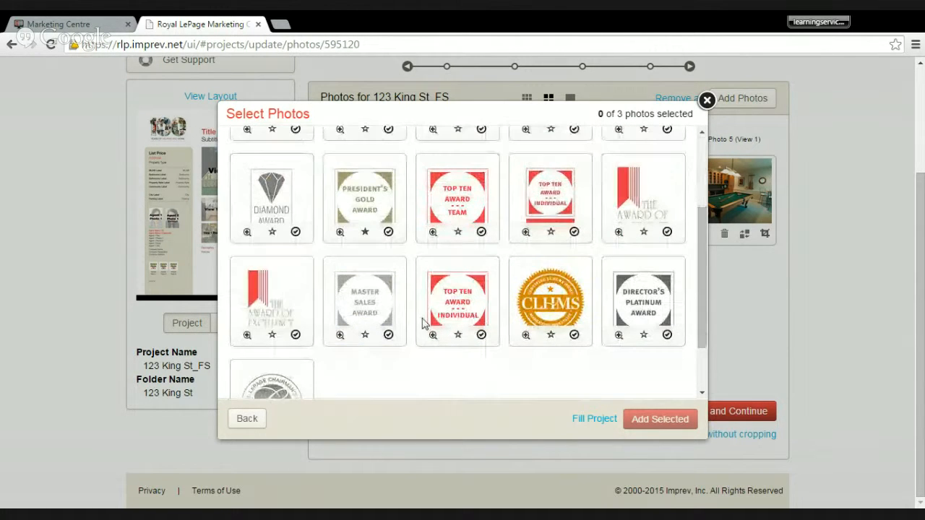
click(388, 336)
click(652, 422)
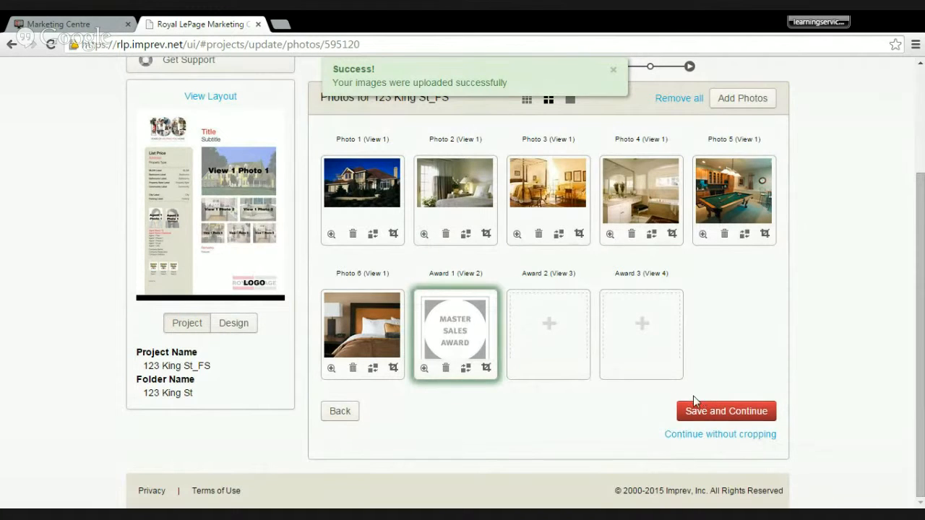
- Save the project photos without further changes, continue to the text page, and select the empty Company Designation field
click(734, 424)
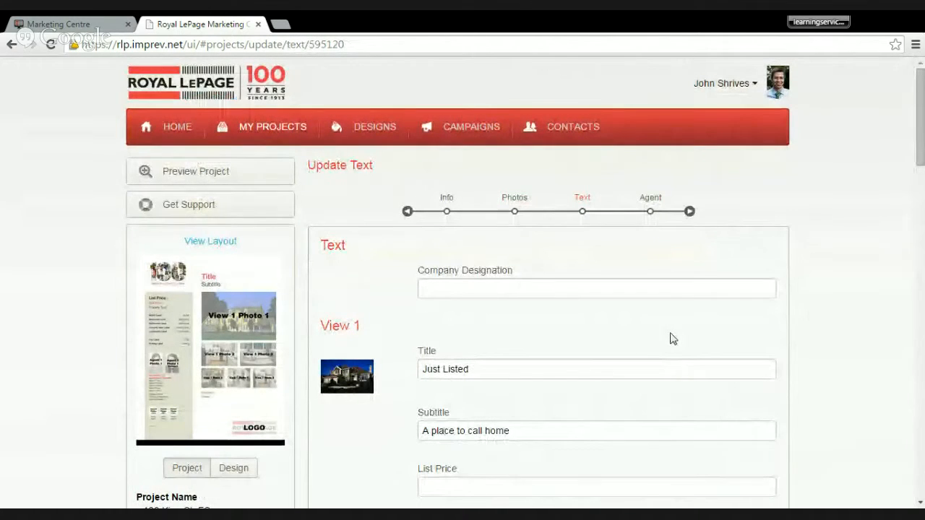
click(620, 295)
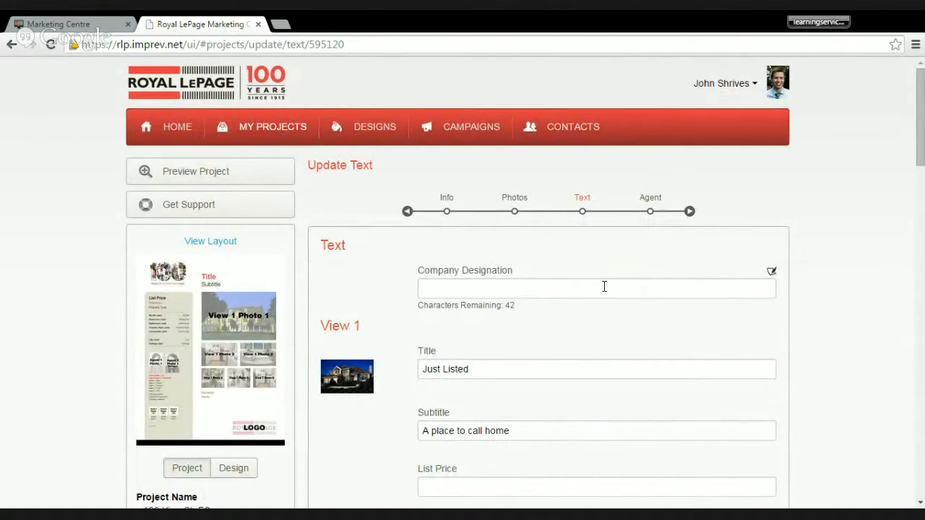
click(604, 287)
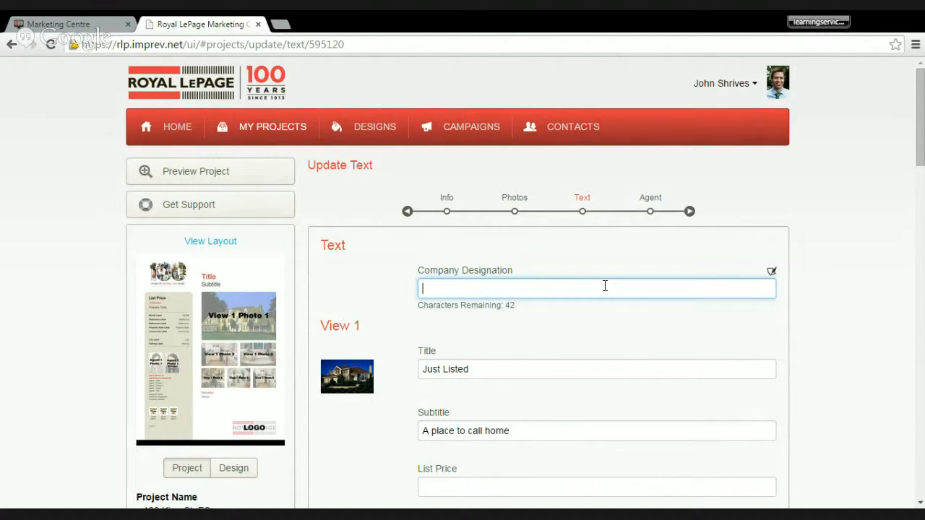
- Open the Phrase Assistant for Company Designation and list the generic phrases with the keyword Comfortable
click(772, 273)
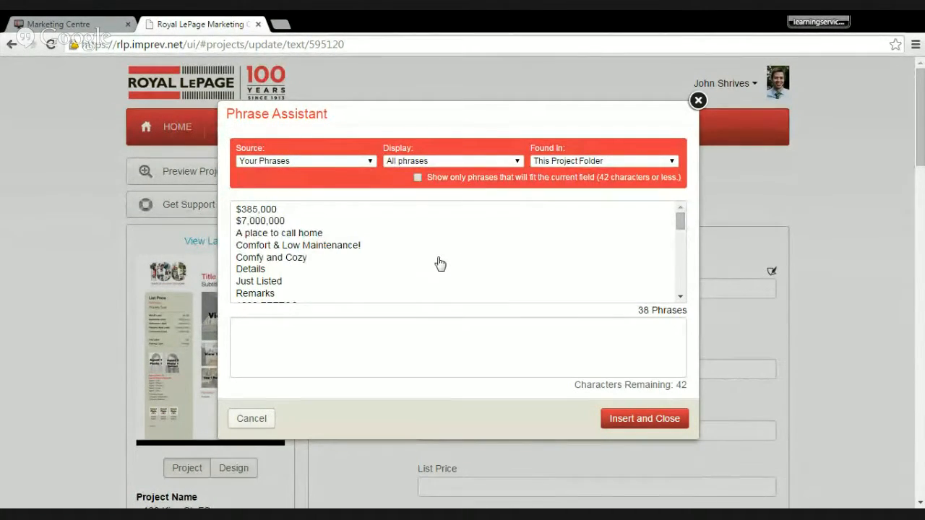
click(333, 167)
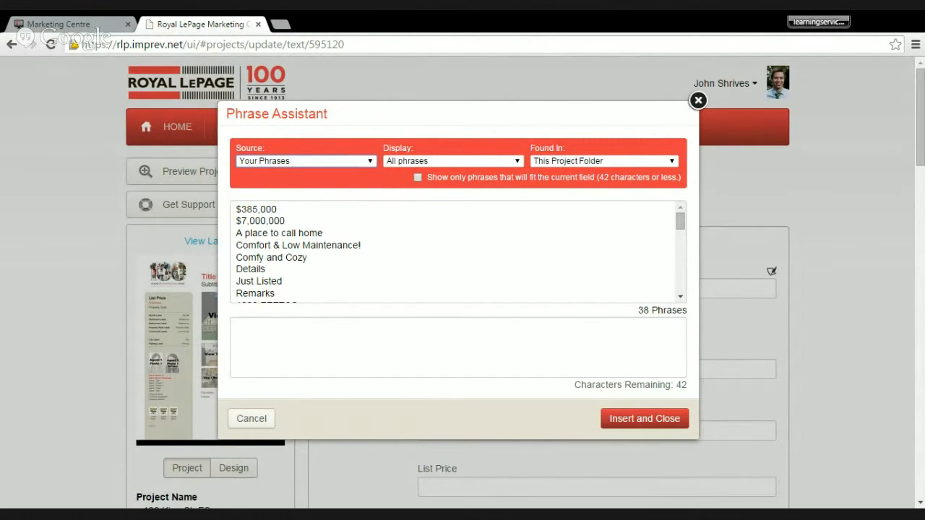
click(325, 181)
click(593, 164)
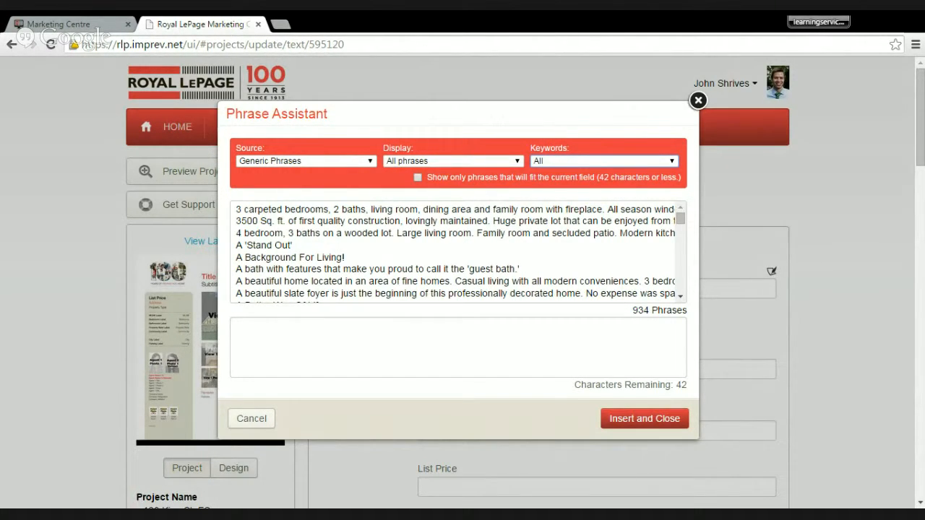
click(568, 210)
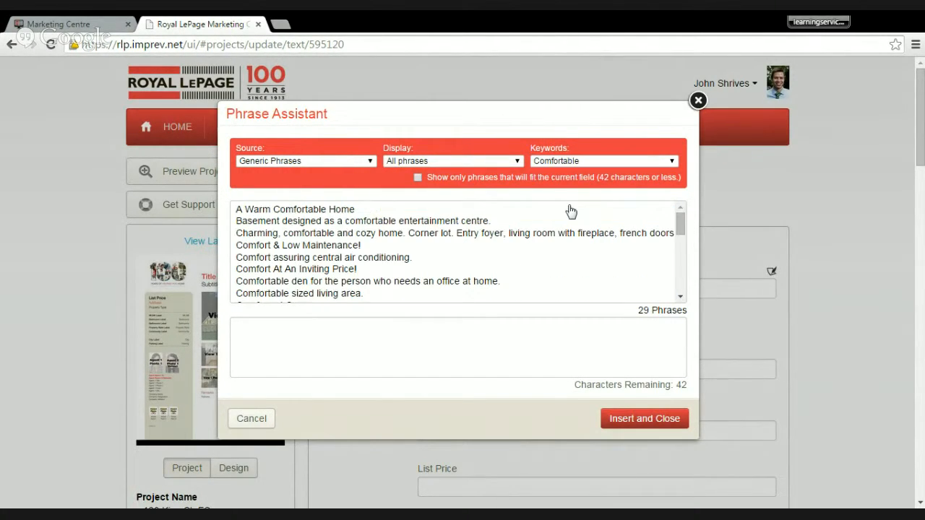
- Try the phrases "Basement designed as a comfortable entertainment centre." and "Comfort assuring central air conditioning." against the character limit
click(390, 221)
scroll(407, 231, down, 5)
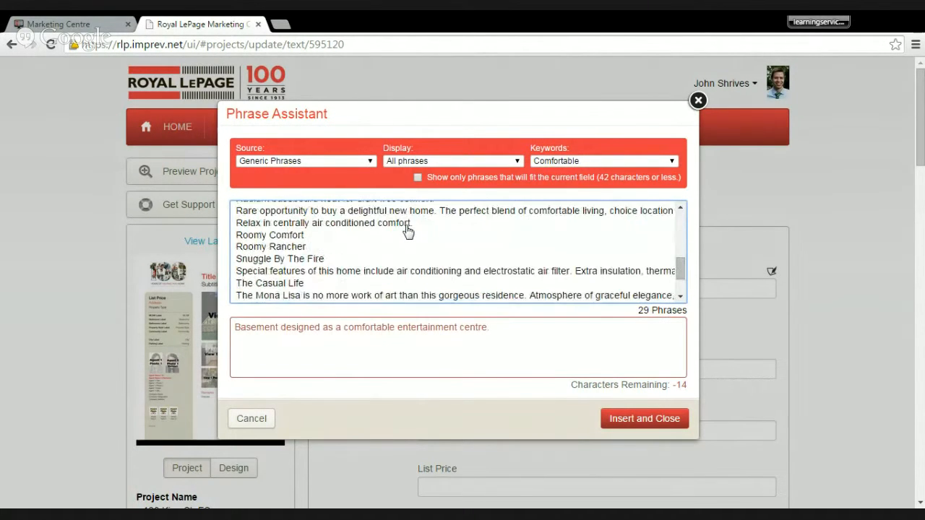
scroll(407, 229, down, 2)
scroll(407, 230, down, 1)
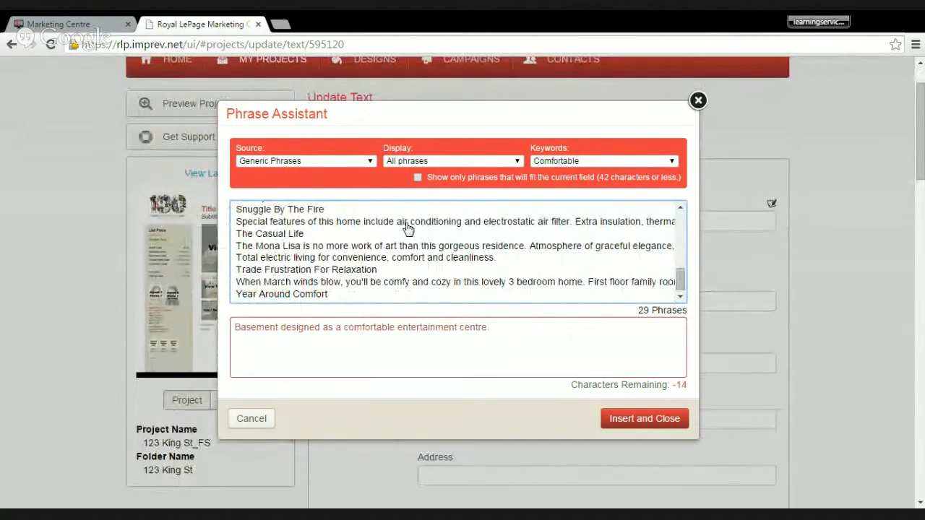
scroll(407, 229, down, 1)
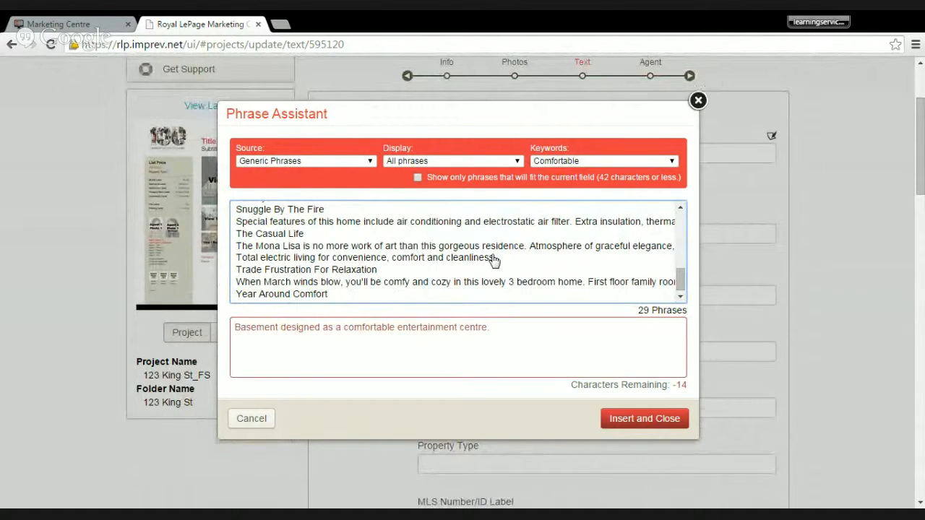
scroll(499, 260, down, 1)
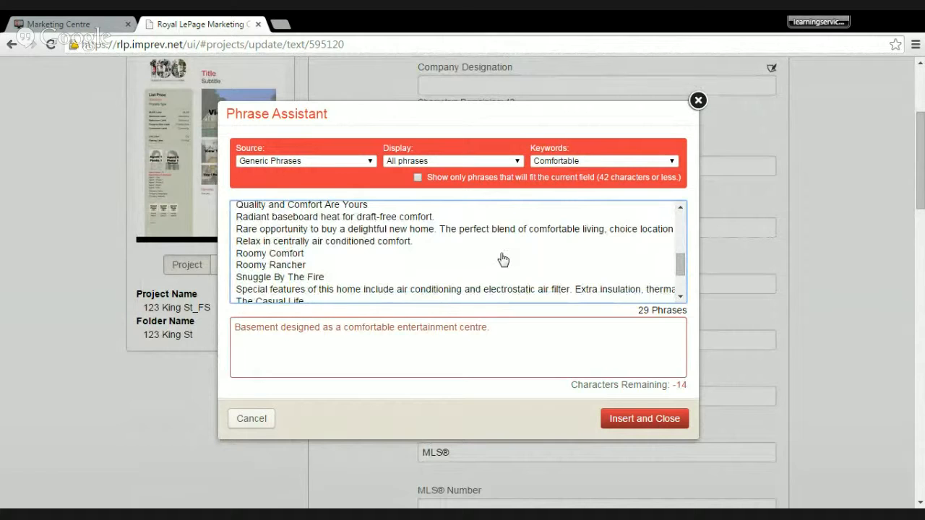
scroll(502, 259, up, 6)
scroll(502, 259, up, 2)
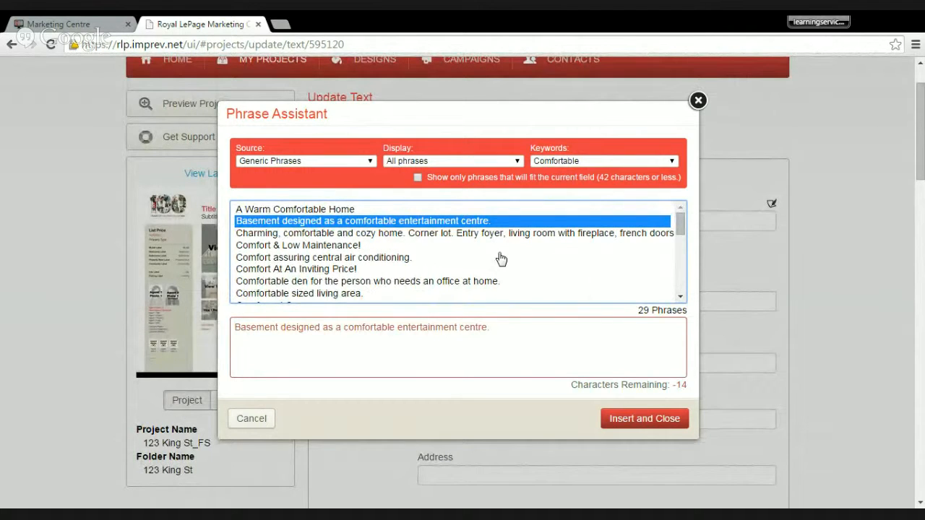
click(379, 258)
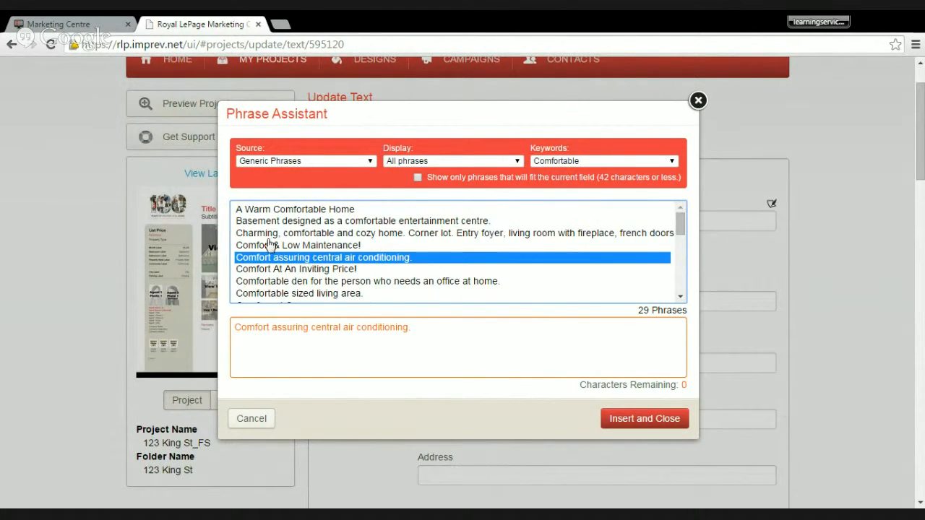
- Switch the phrase source to Articles, preview "Marketing Your Home", and close the Phrase Assistant without inserting anything
click(269, 162)
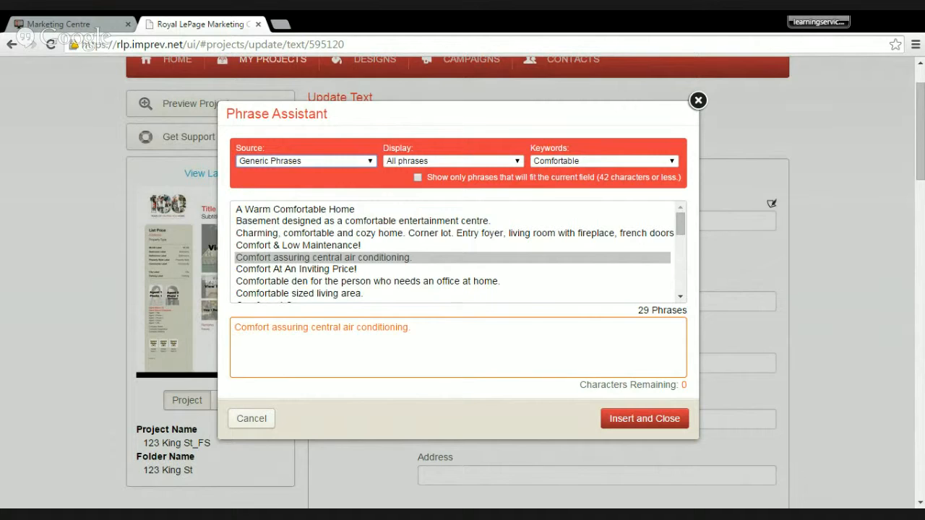
click(272, 209)
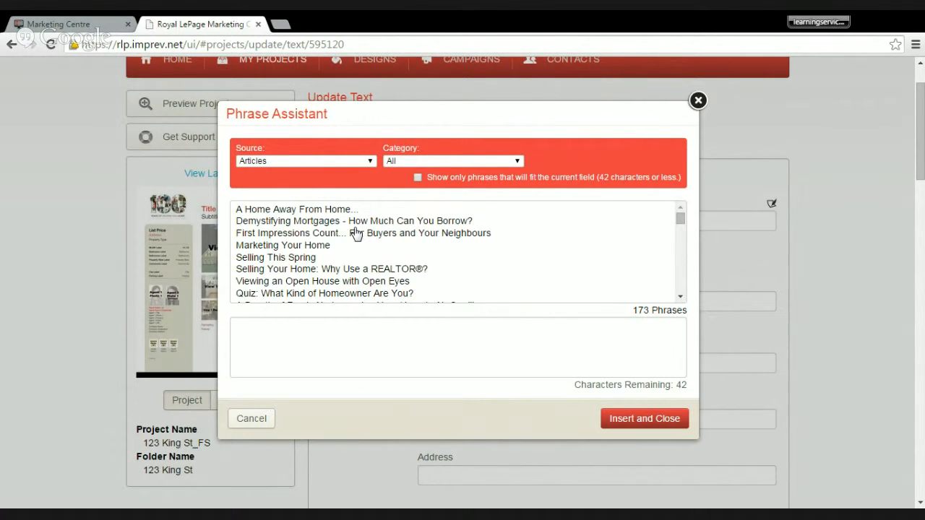
click(344, 249)
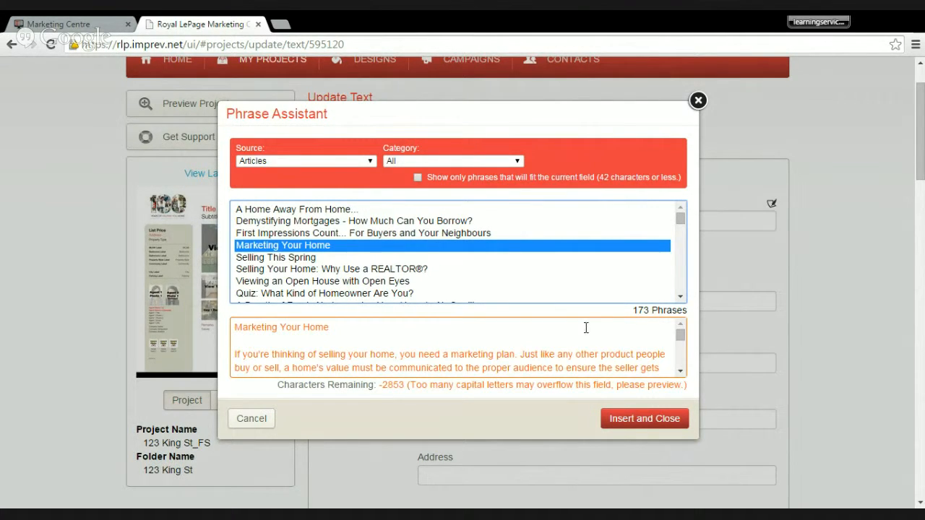
click(697, 101)
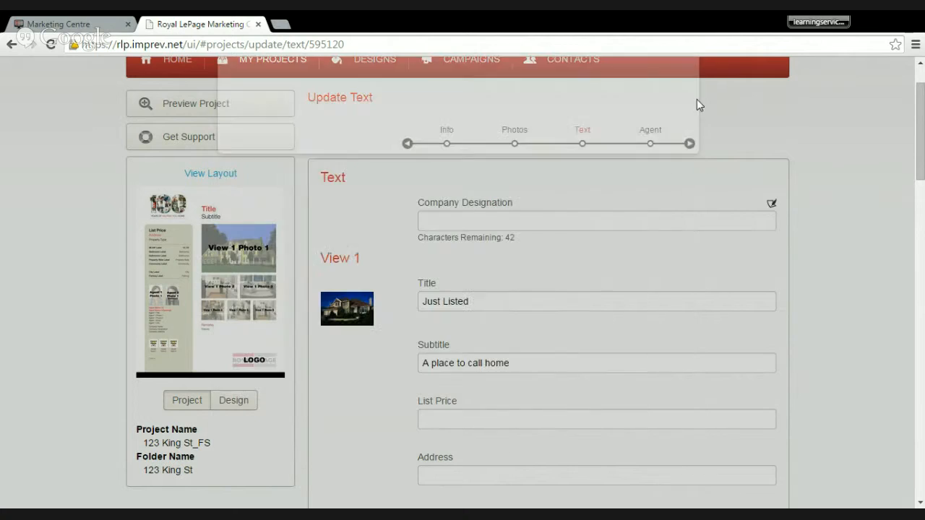
- Review the project's text fields and labels, then check where each one goes in the enlarged design layout and close it
scroll(607, 224, down, 1)
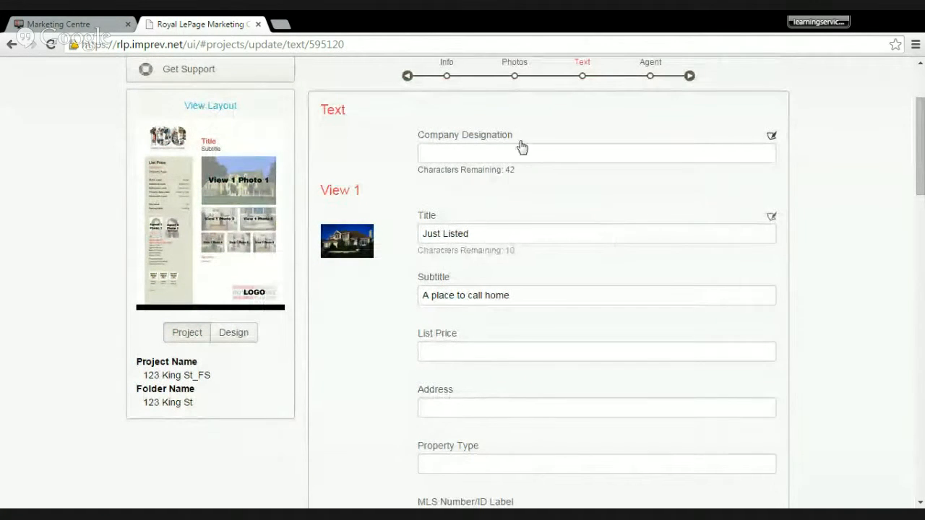
scroll(522, 147, down, 2)
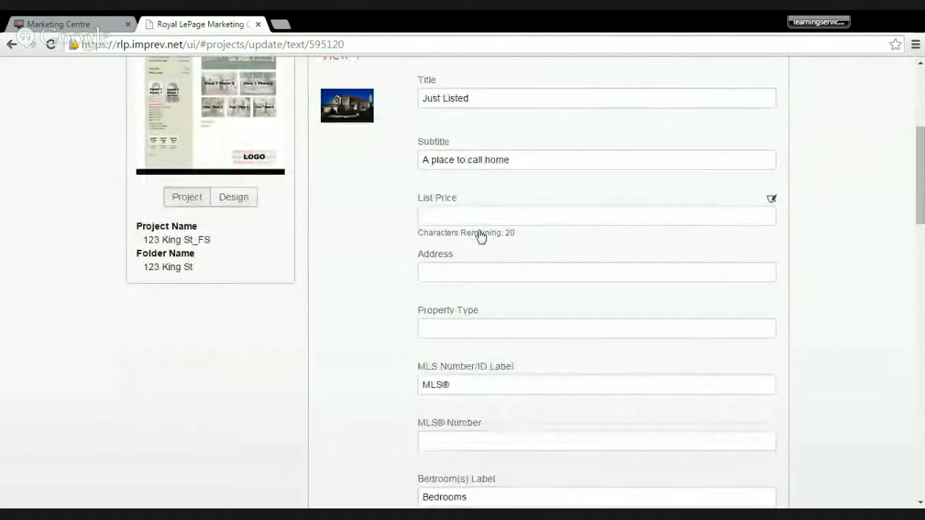
scroll(334, 299, down, 1)
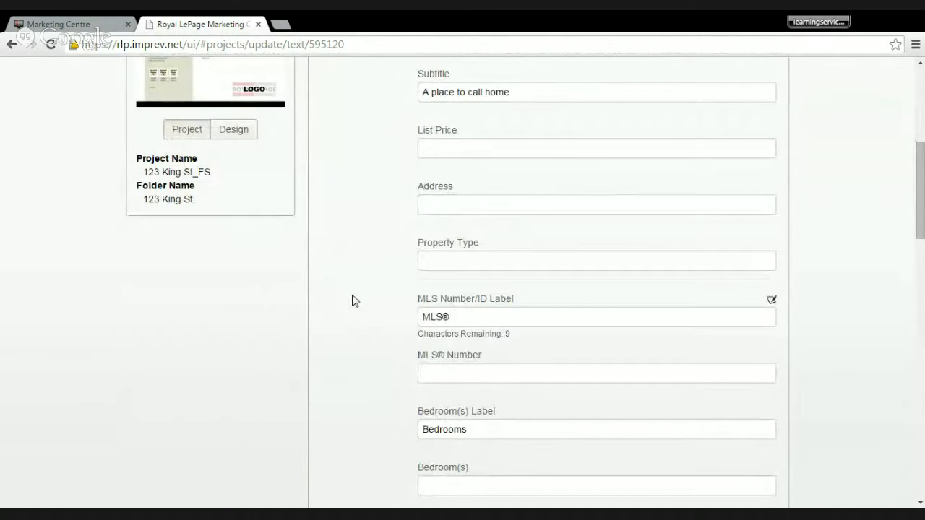
scroll(351, 301, down, 3)
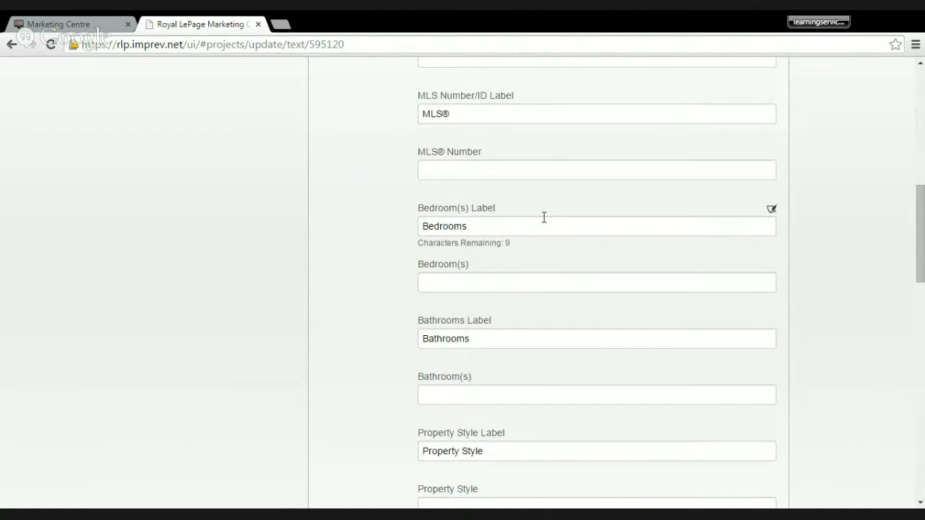
click(537, 227)
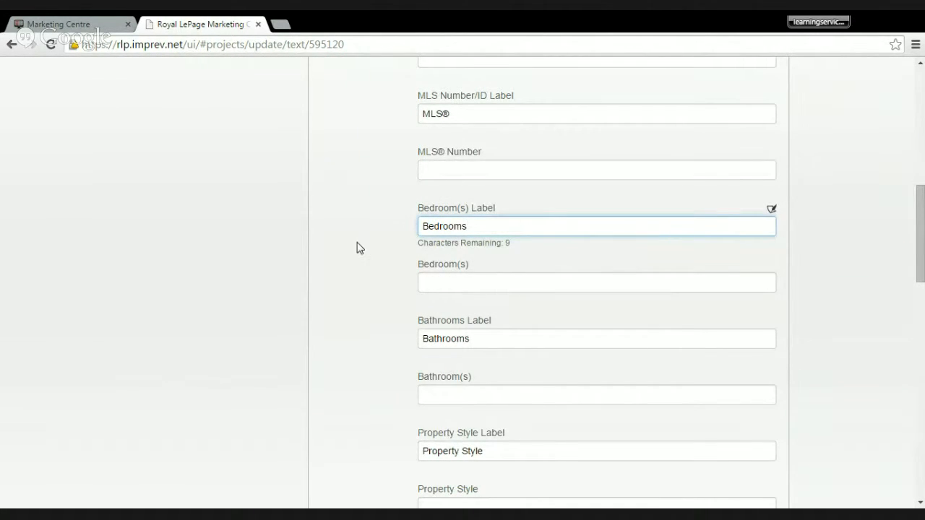
scroll(356, 248, down, 9)
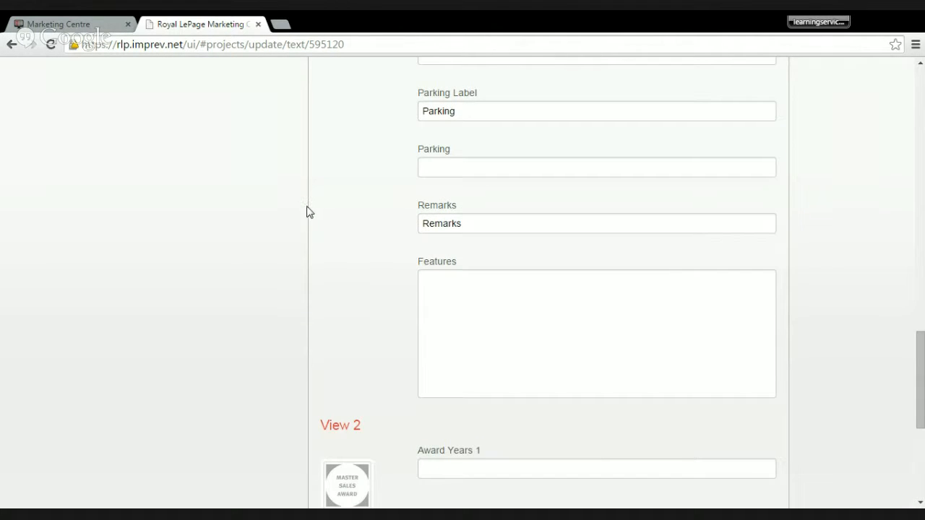
scroll(299, 193, down, 3)
scroll(304, 196, up, 15)
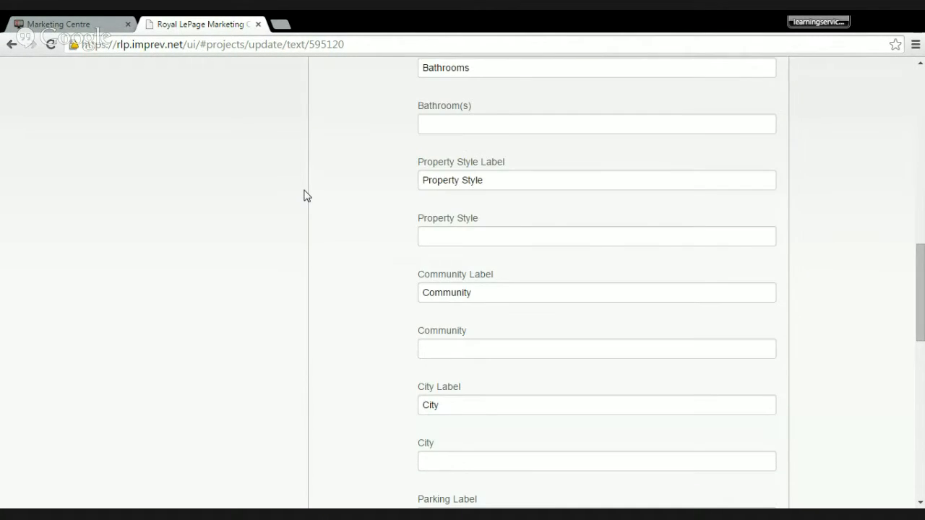
scroll(304, 196, up, 3)
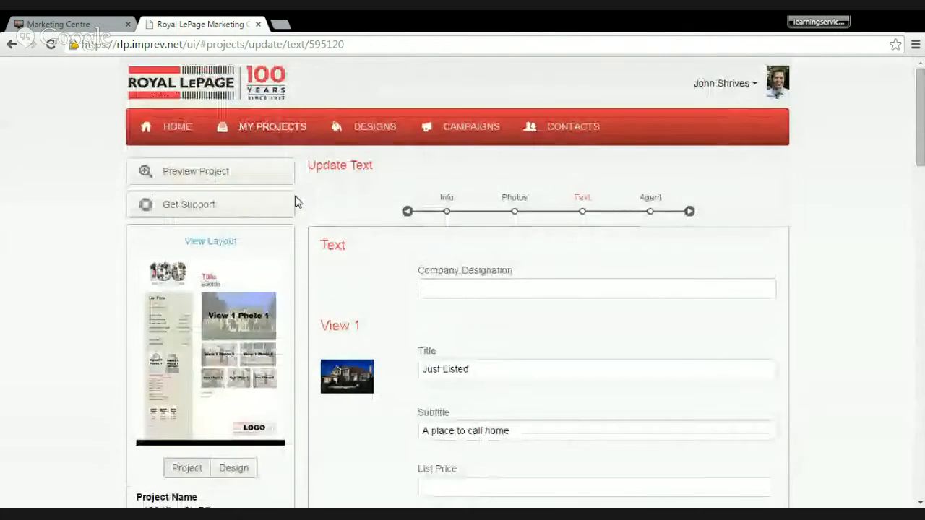
click(211, 245)
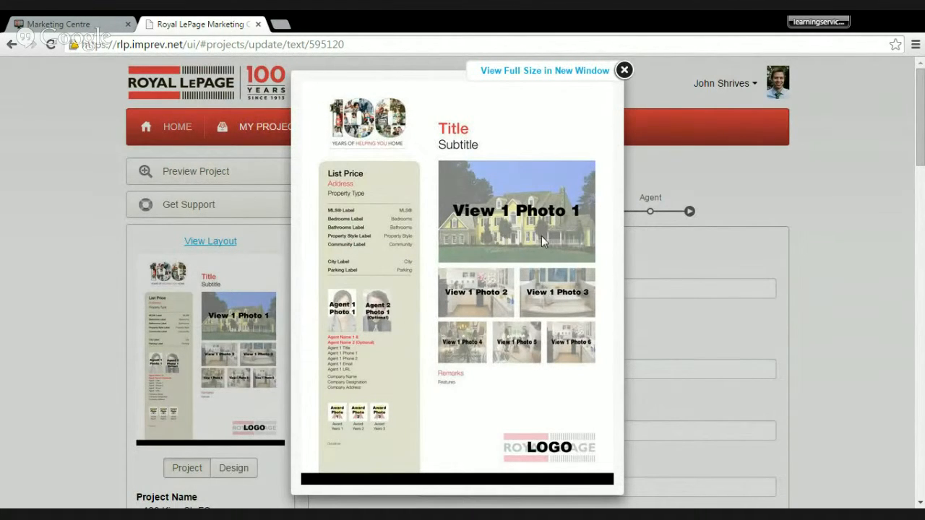
click(623, 70)
- Set Award Years 1 to 2014, then save the text and continue to the agent page
scroll(605, 283, down, 15)
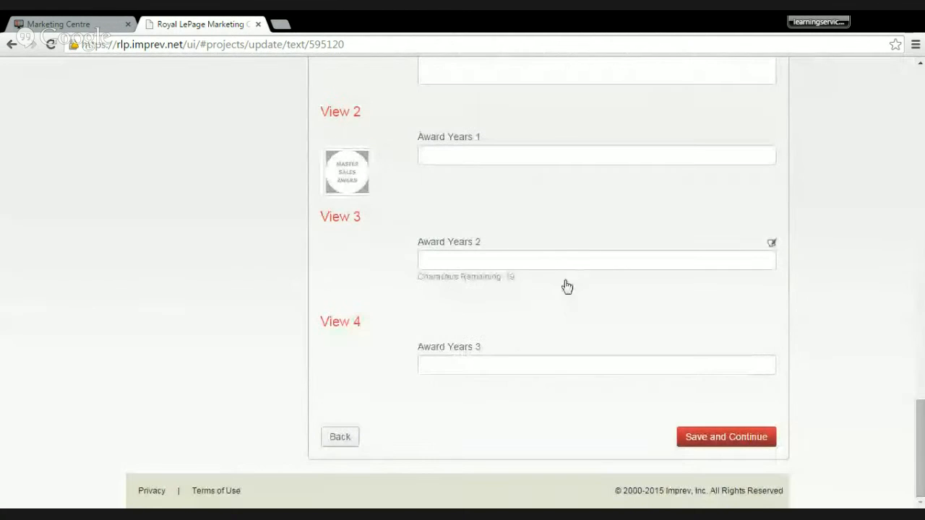
click(488, 154)
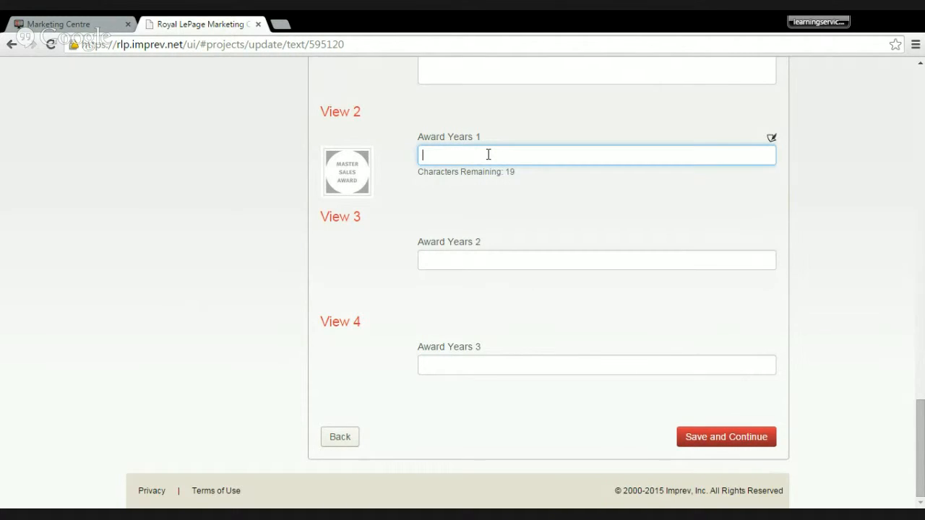
text(2014)
click(698, 440)
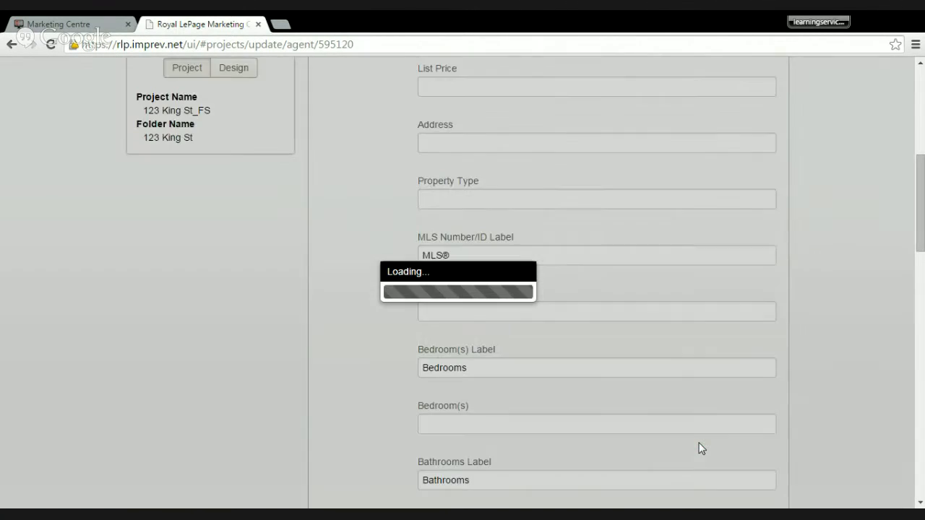
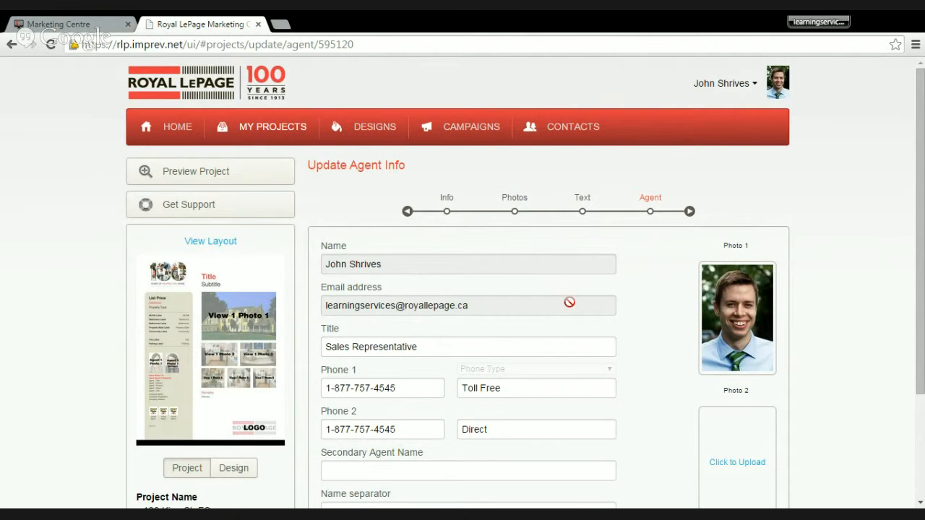
- Save the agent details to finish the feature sheet, then preview the project and close the preview
scroll(567, 302, down, 3)
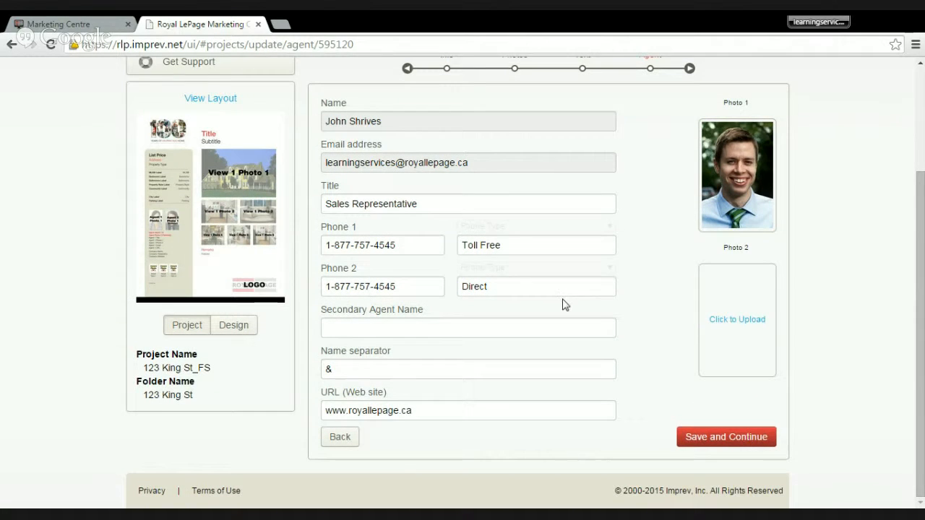
click(712, 442)
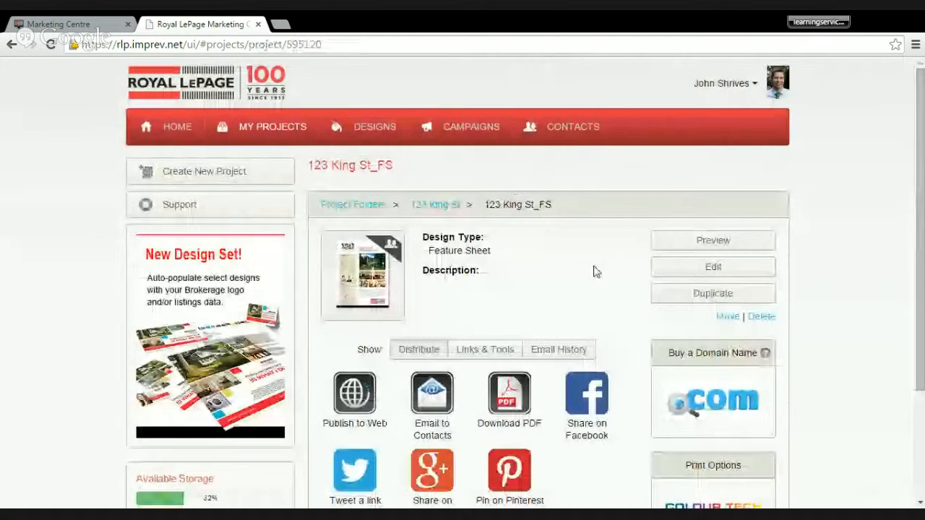
click(705, 241)
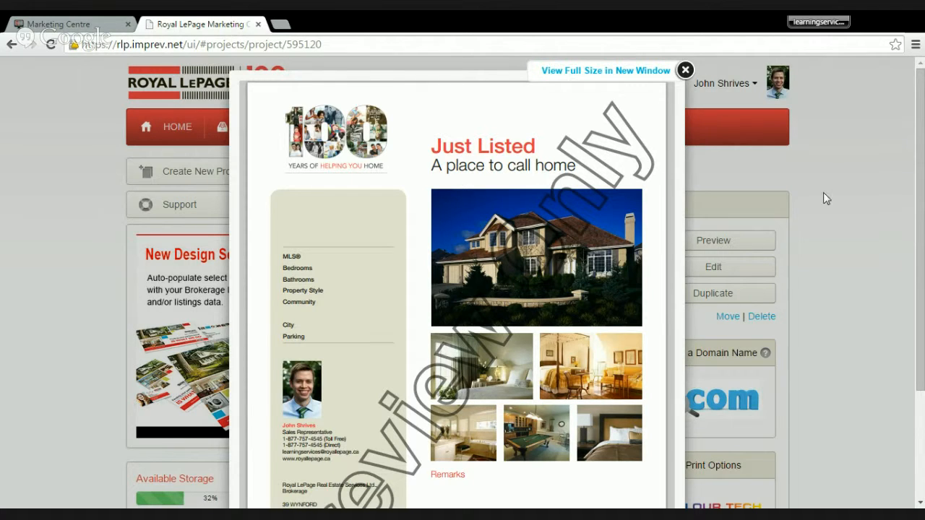
mouse_move(920, 164)
mouse_down()
mouse_move(920, 282)
mouse_move(922, 160)
mouse_up()
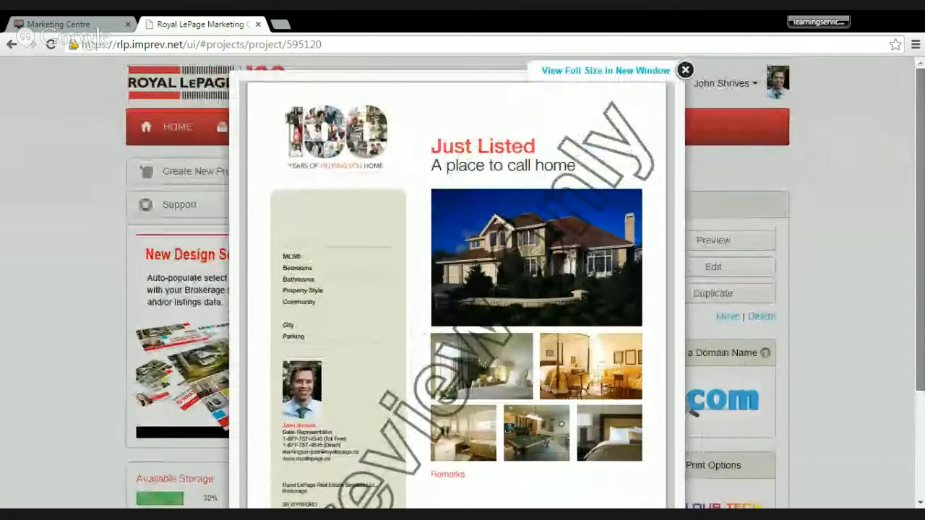
click(685, 72)
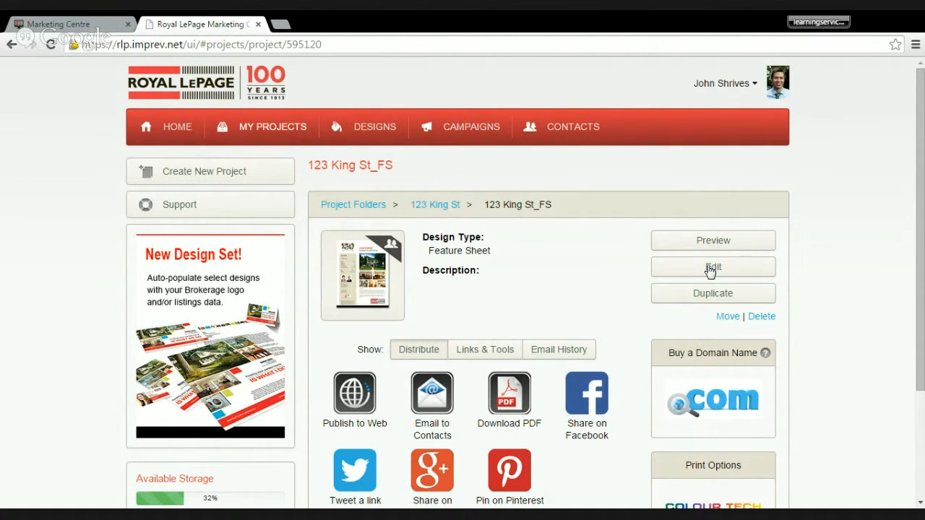
- Publish the project as a web page at 75% size, show its Embed HTML, and close the publishing options
click(354, 393)
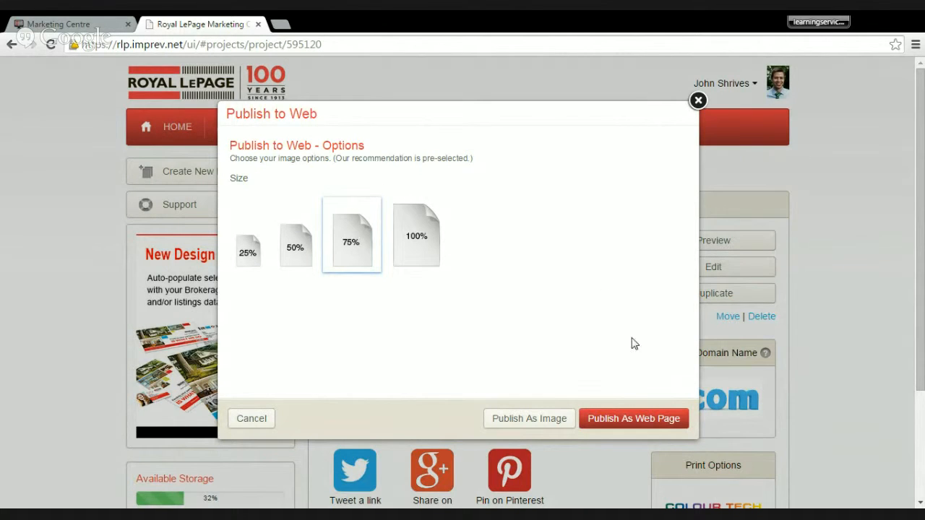
click(630, 424)
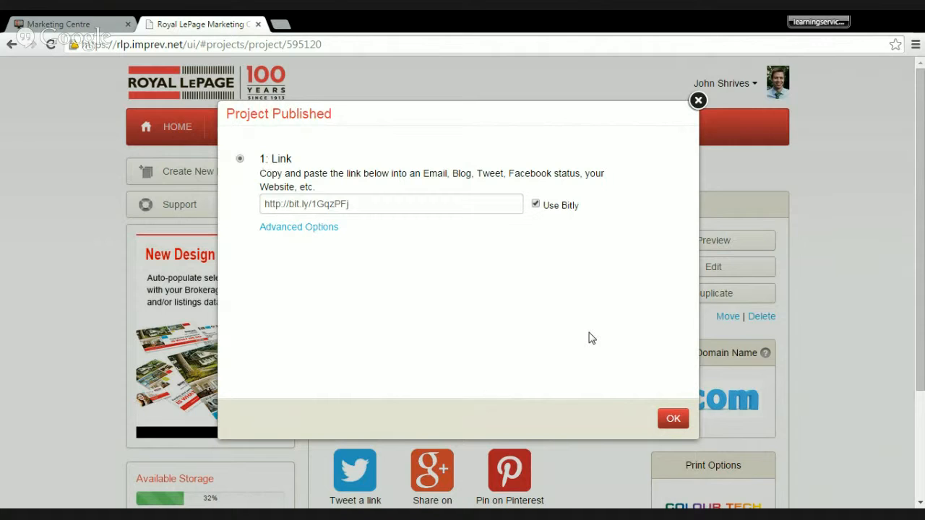
click(303, 227)
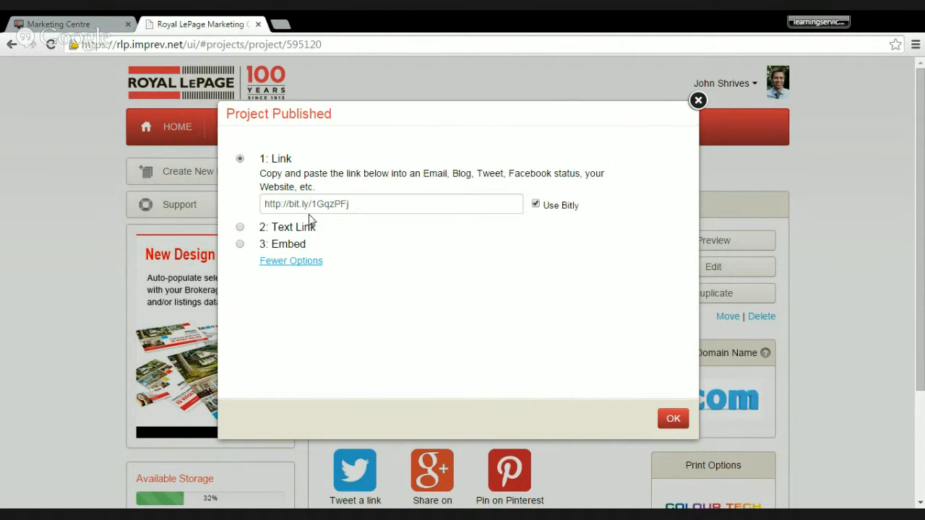
click(301, 244)
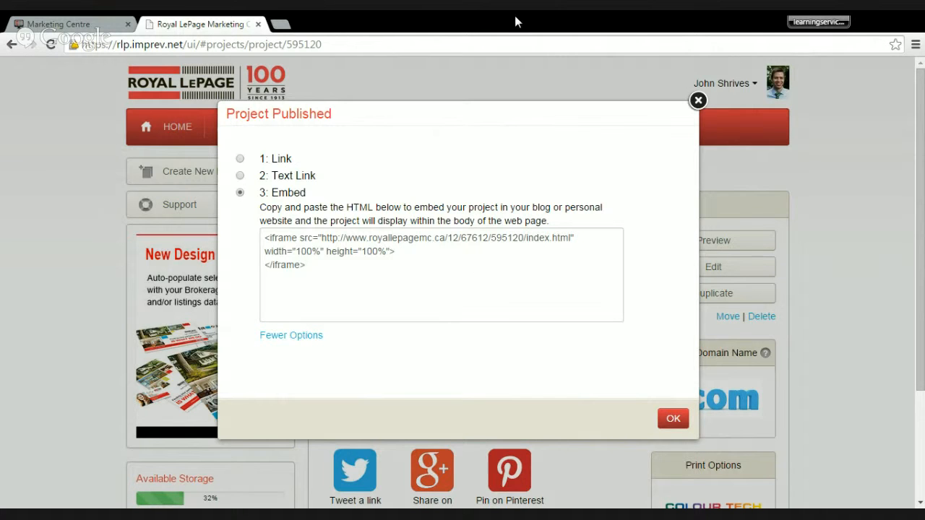
click(697, 101)
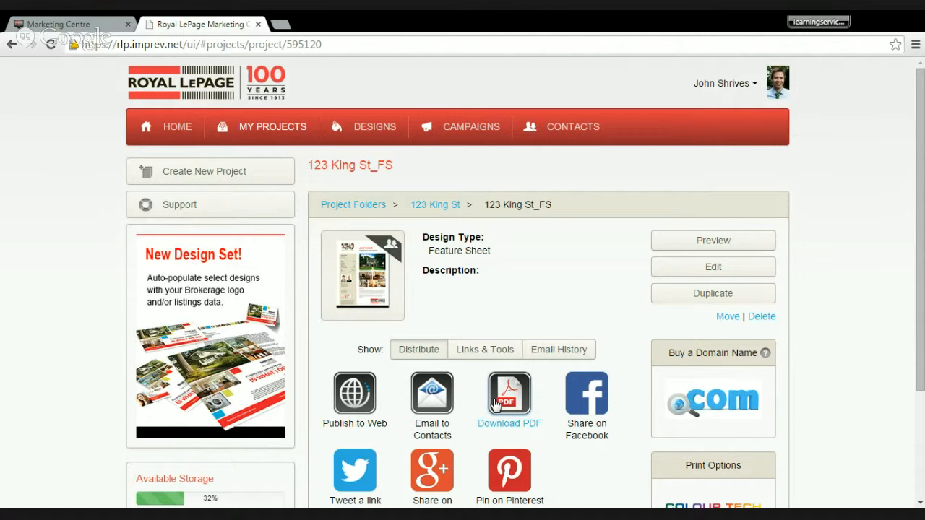
- Start a contact import with the new group "June 2015 Clients" and upload the Excel or CSV contacts file from the computer
scroll(382, 356, down, 2)
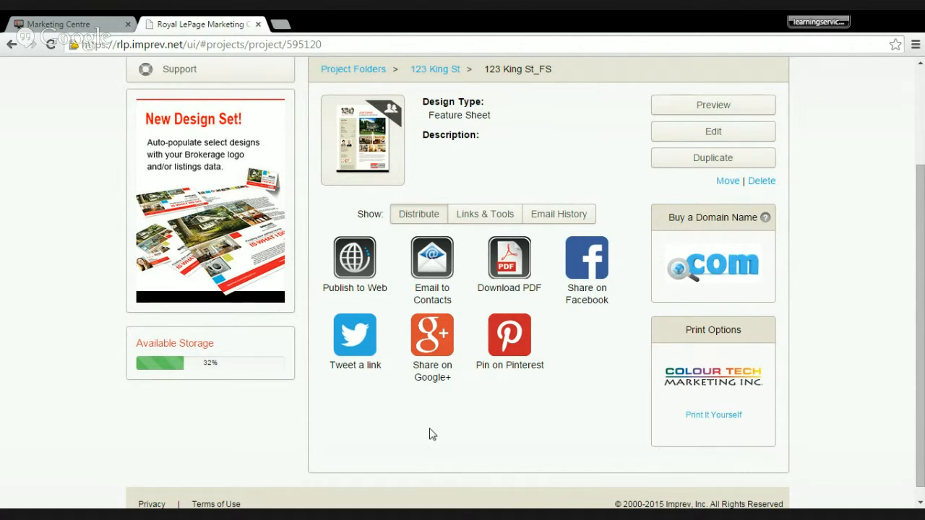
scroll(485, 439, up, 3)
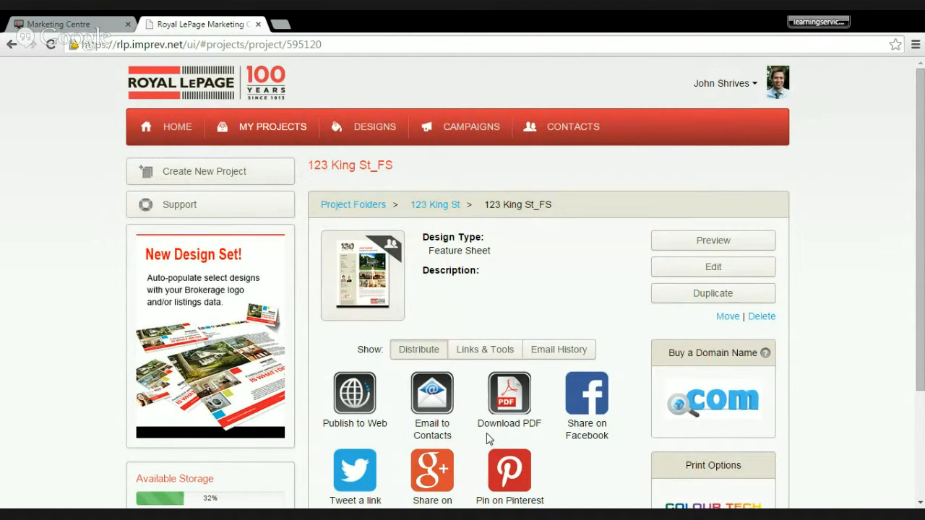
click(581, 137)
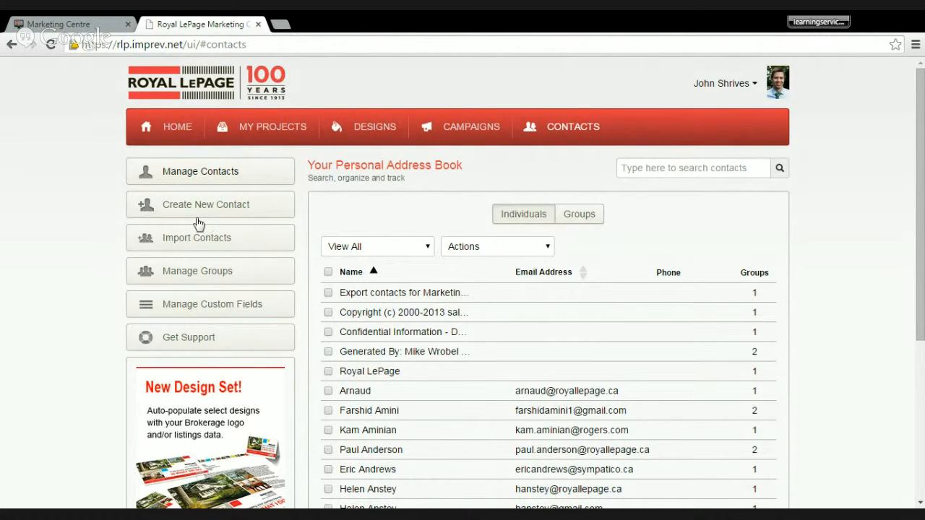
click(199, 241)
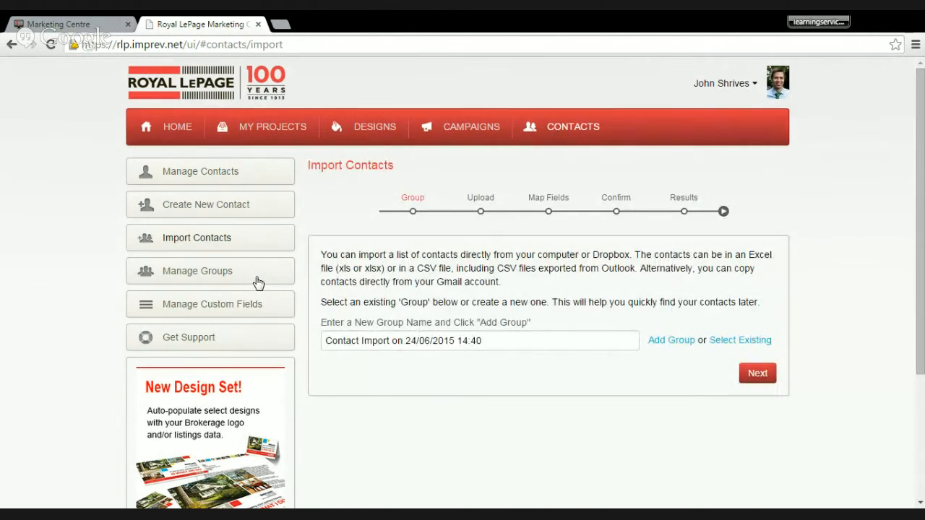
drag(509, 344, 280, 331)
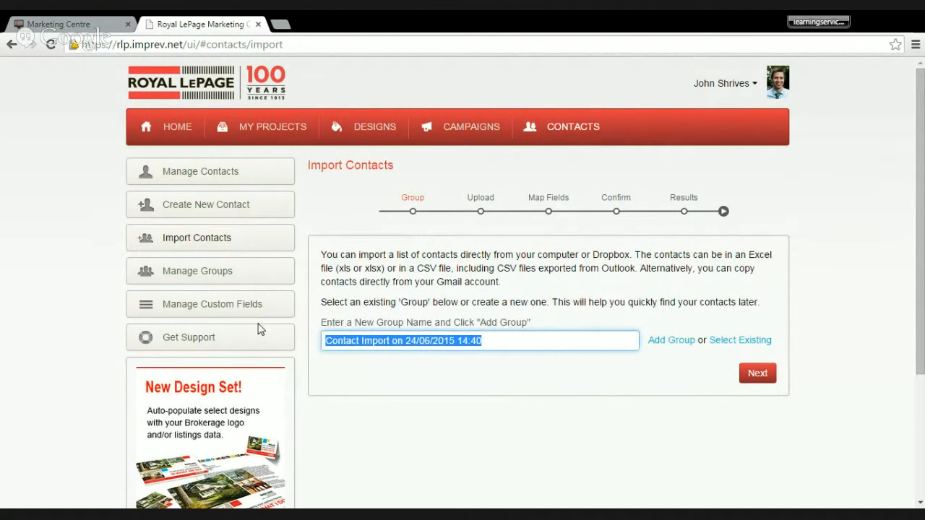
text(June 20)
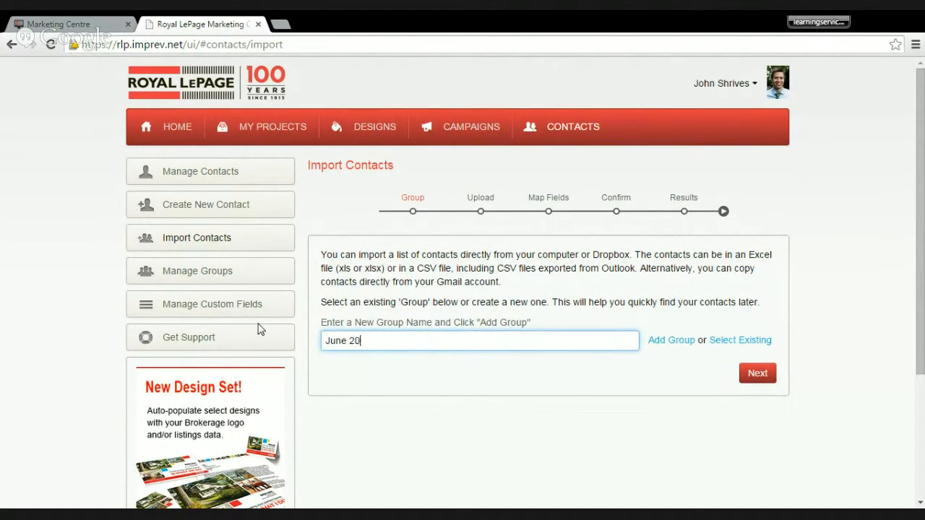
text(15 Clients)
click(753, 374)
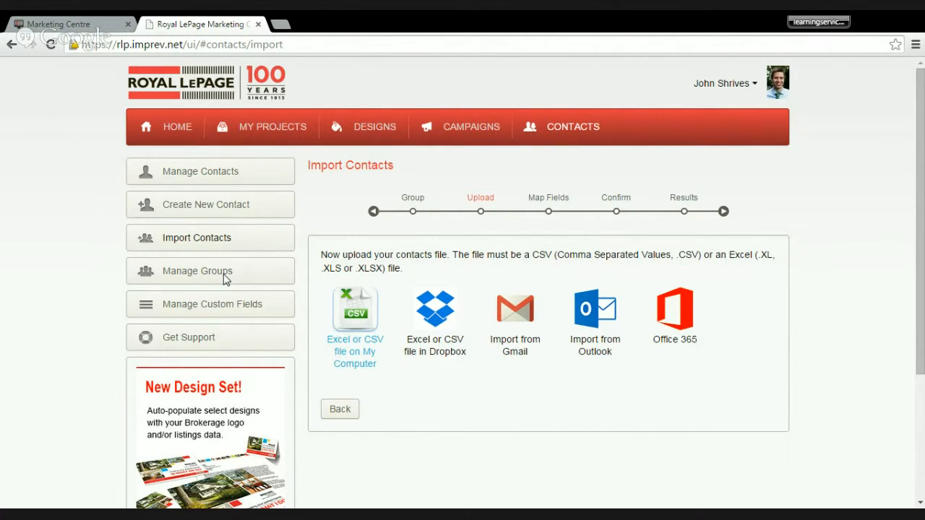
click(360, 318)
click(347, 323)
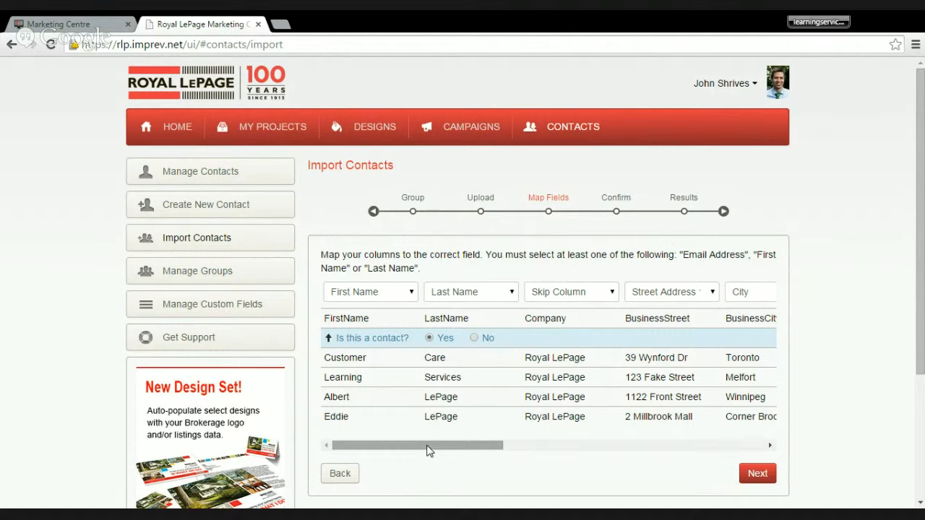
- Map the skipped Province, Email Account and Birthdate columns to the Province, Email Address and Birthday fields
drag(427, 451, 580, 439)
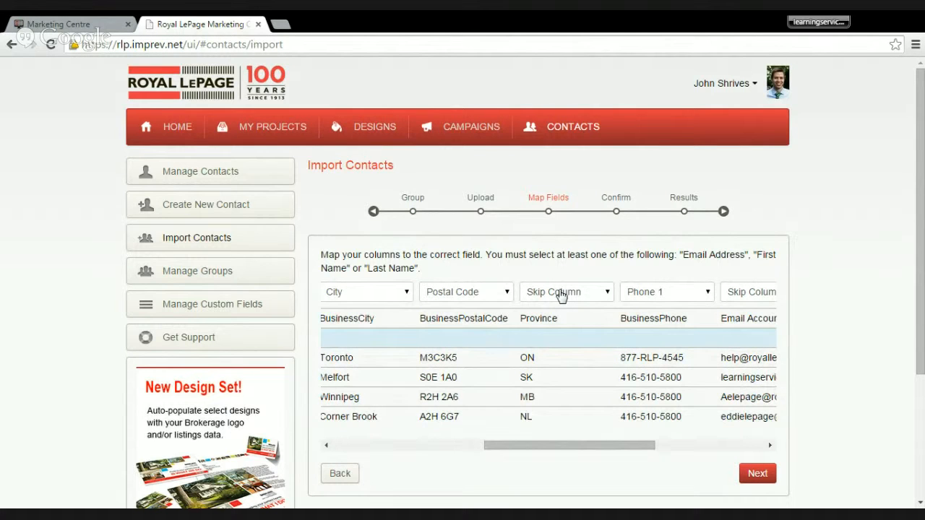
click(561, 293)
click(542, 405)
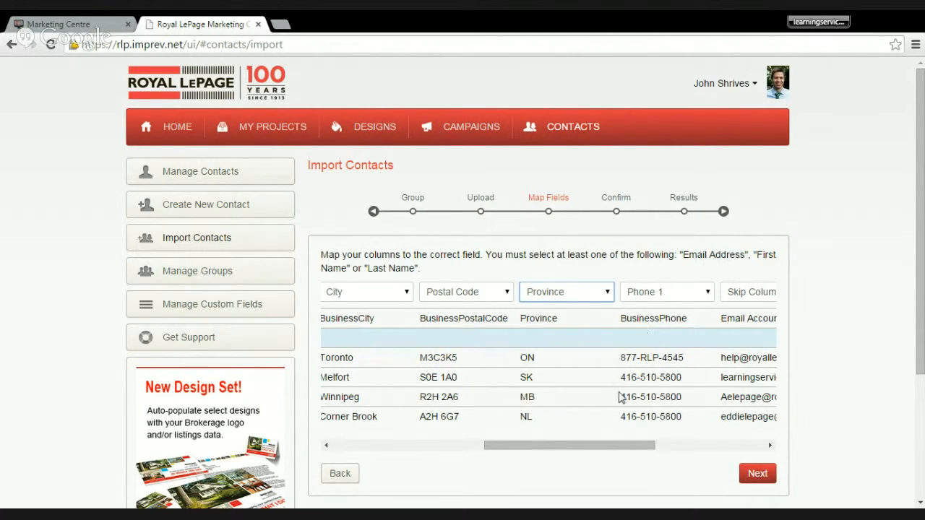
drag(611, 450, 659, 454)
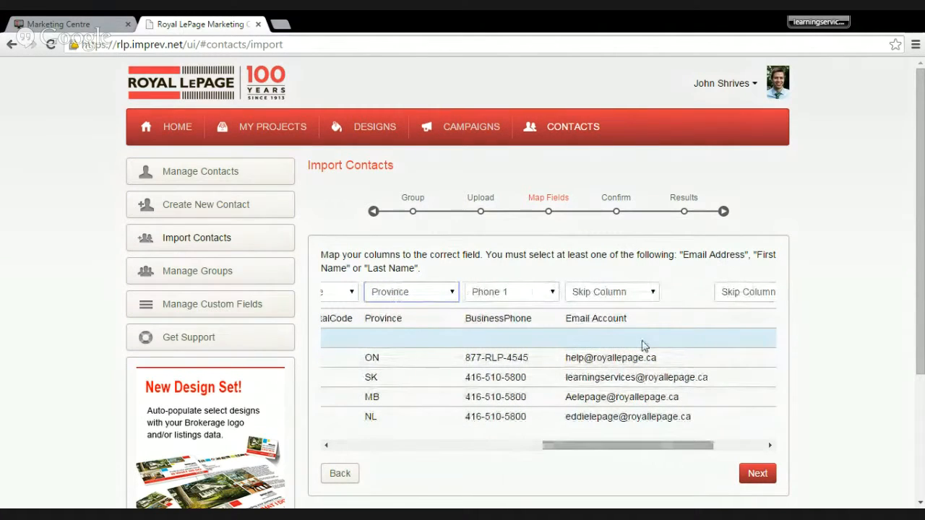
click(619, 291)
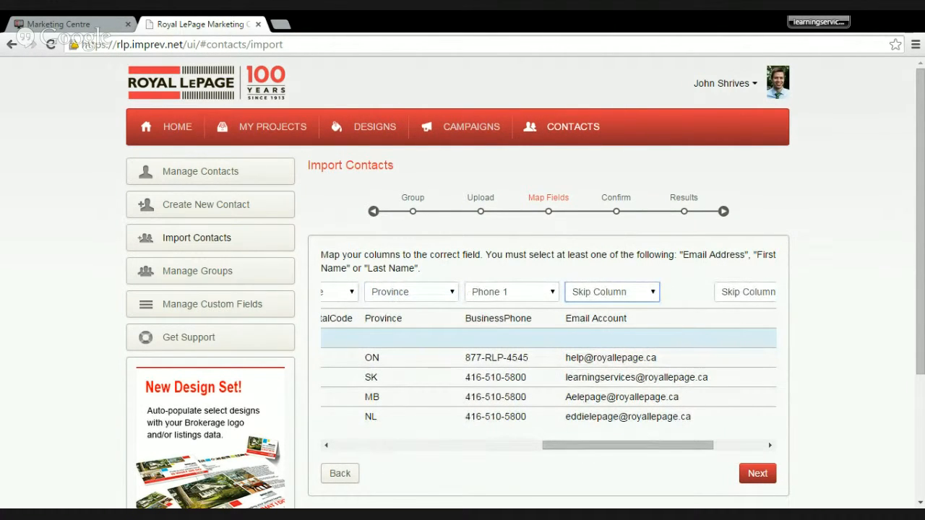
click(615, 351)
drag(574, 443, 632, 448)
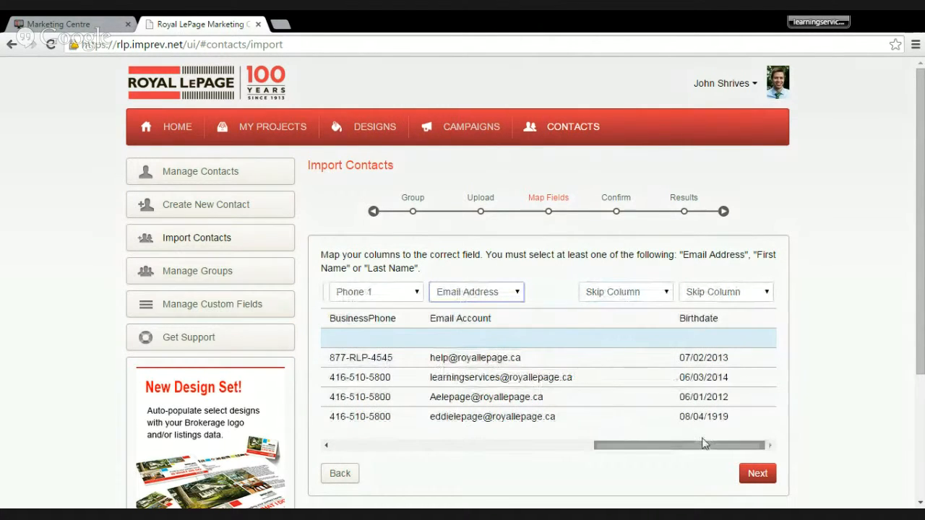
click(714, 304)
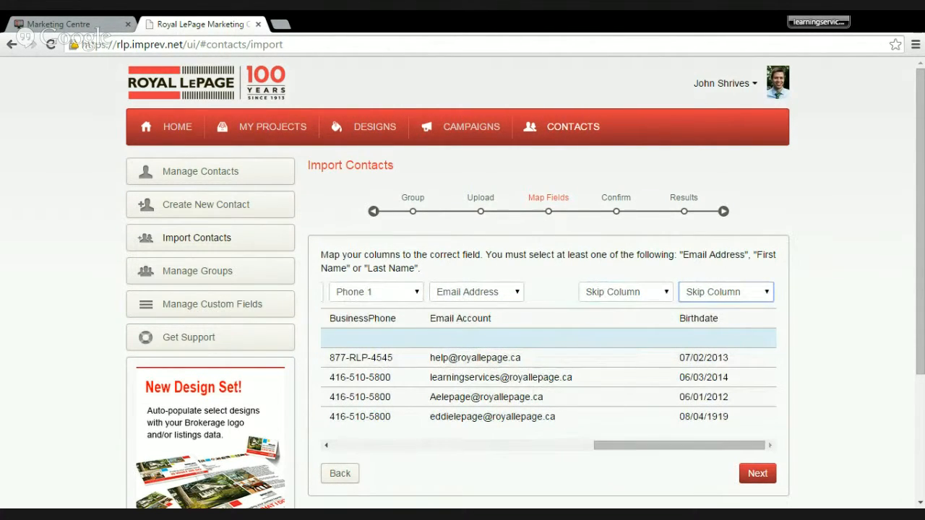
click(699, 440)
- Mark the column header row as not a contact and complete the import into the group
drag(693, 446, 392, 467)
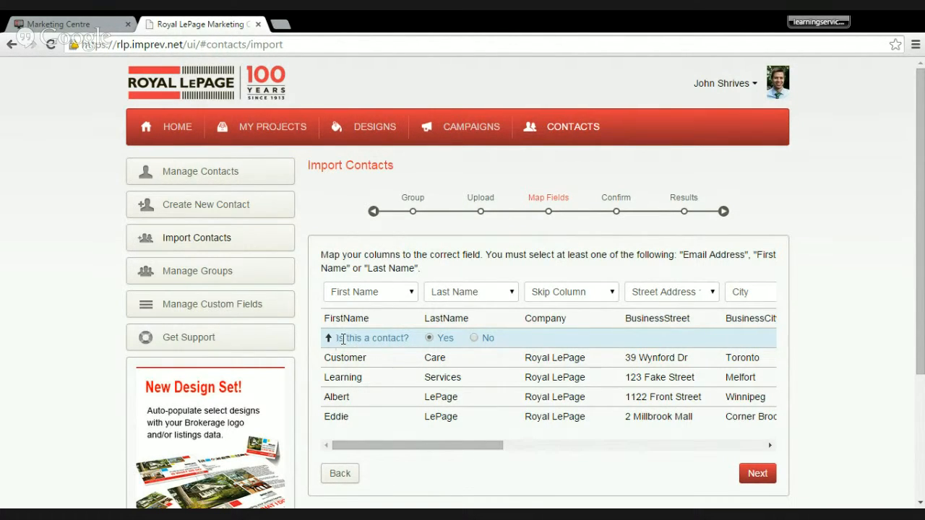
click(475, 341)
click(758, 476)
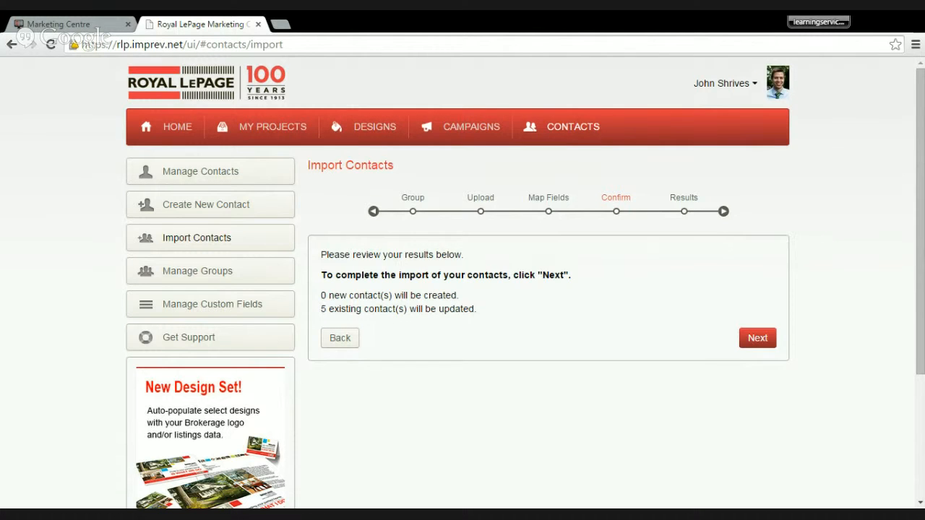
click(757, 338)
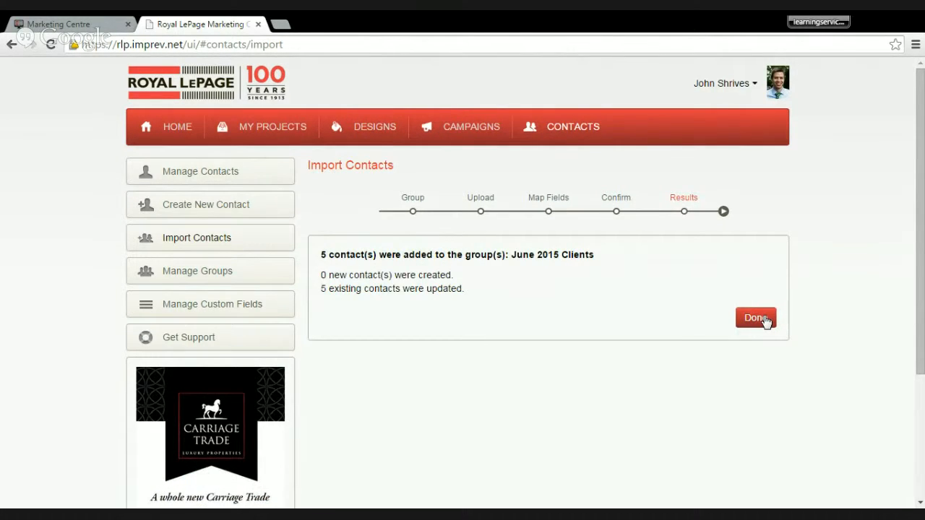
click(765, 320)
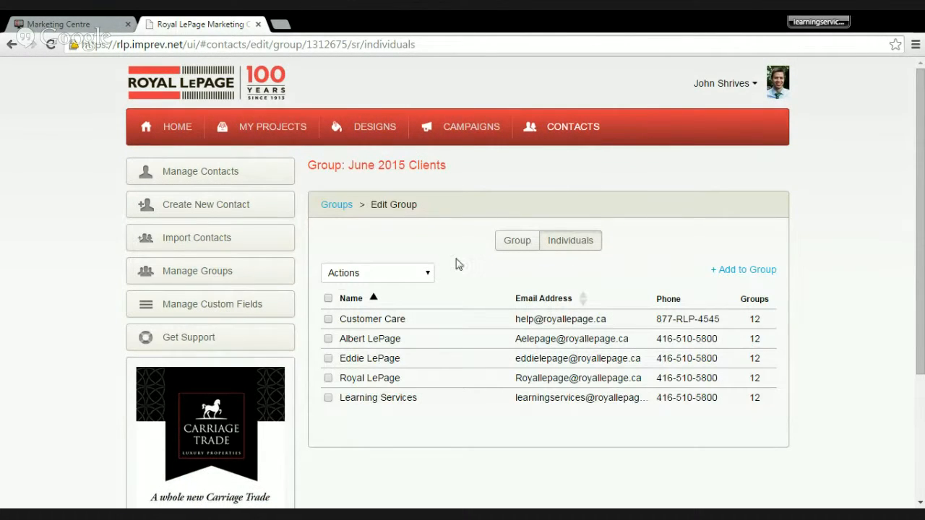
- Open the second contact in the imported group and examine its advanced options, including the consent history
click(380, 339)
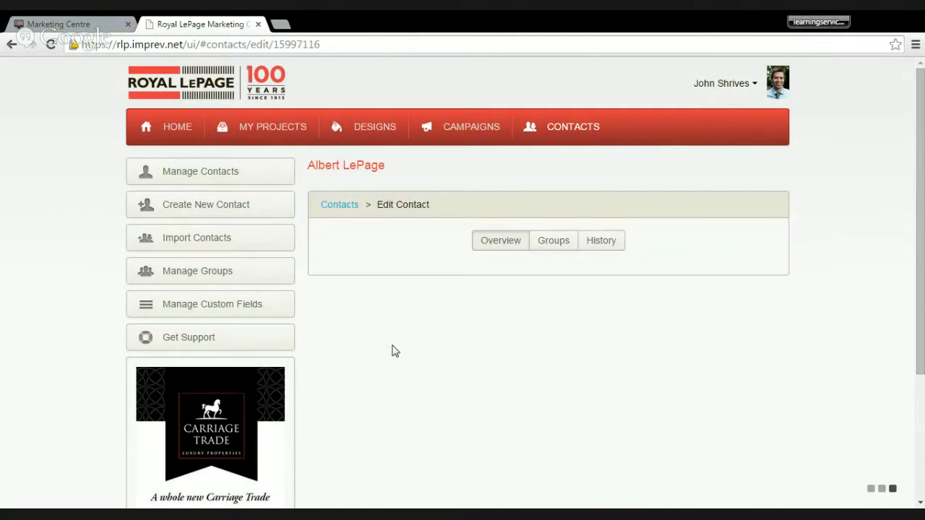
scroll(393, 351, down, 2)
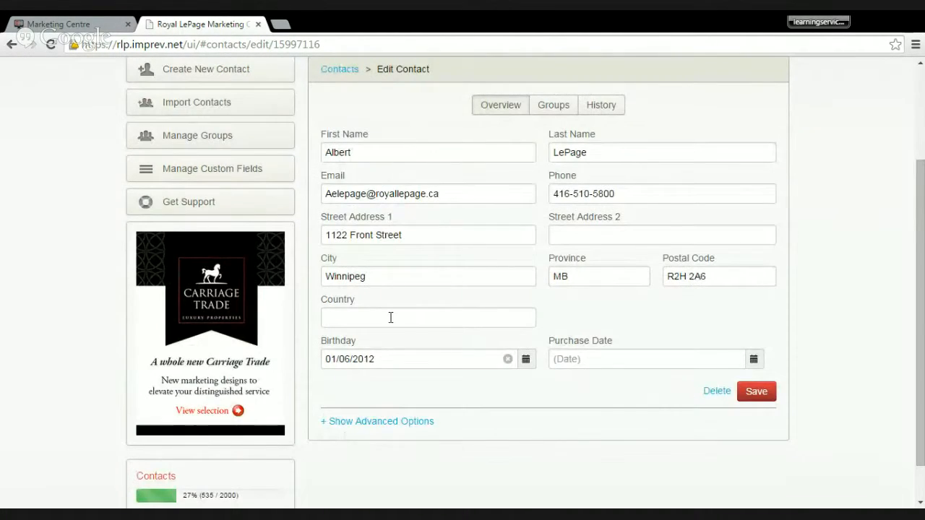
click(378, 427)
scroll(407, 400, down, 2)
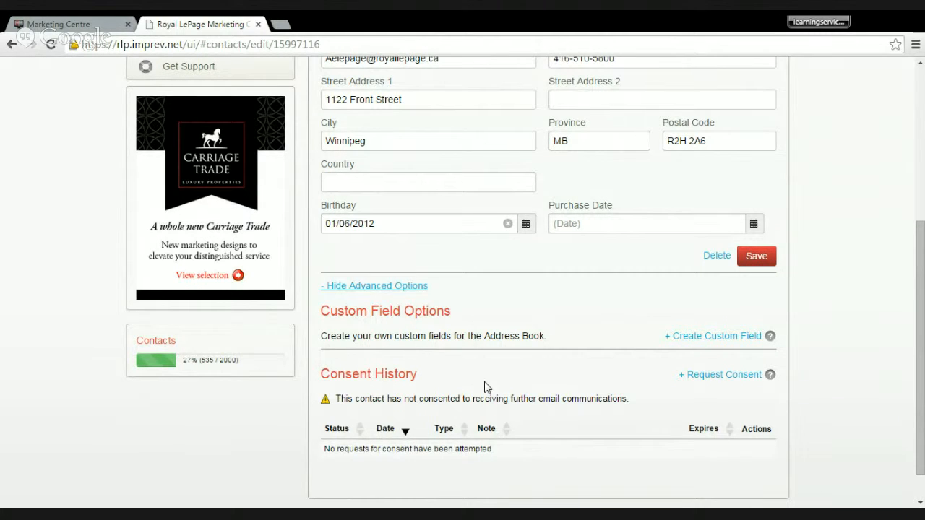
- Start a consent request for this contact and read through the preview of its email without sending it
click(735, 377)
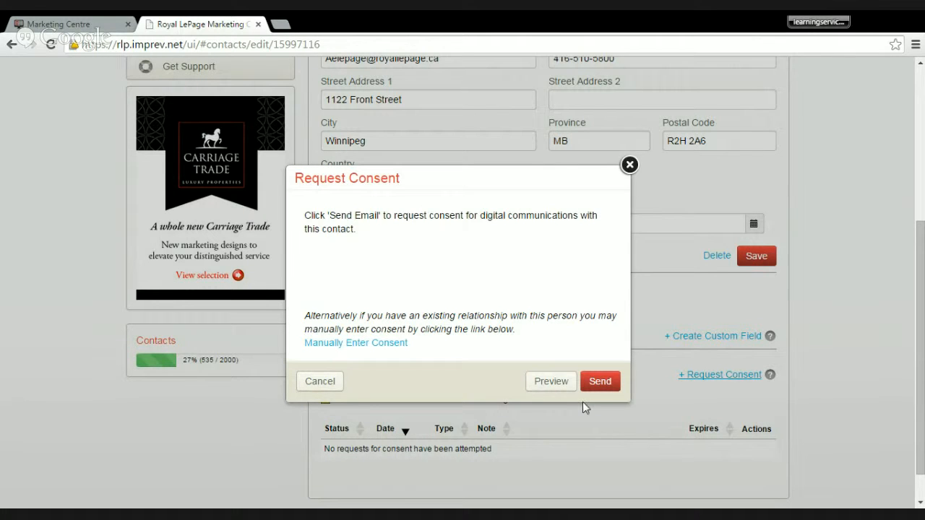
click(561, 391)
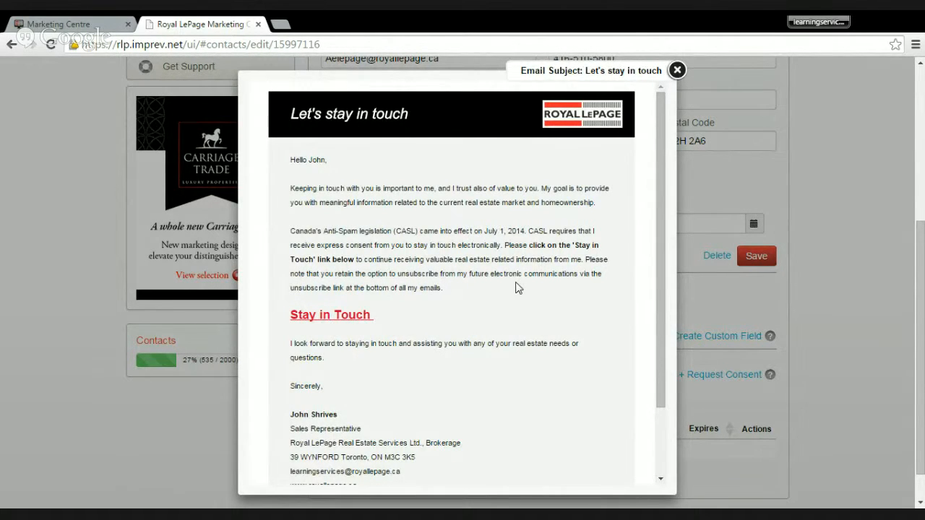
scroll(516, 287, down, 3)
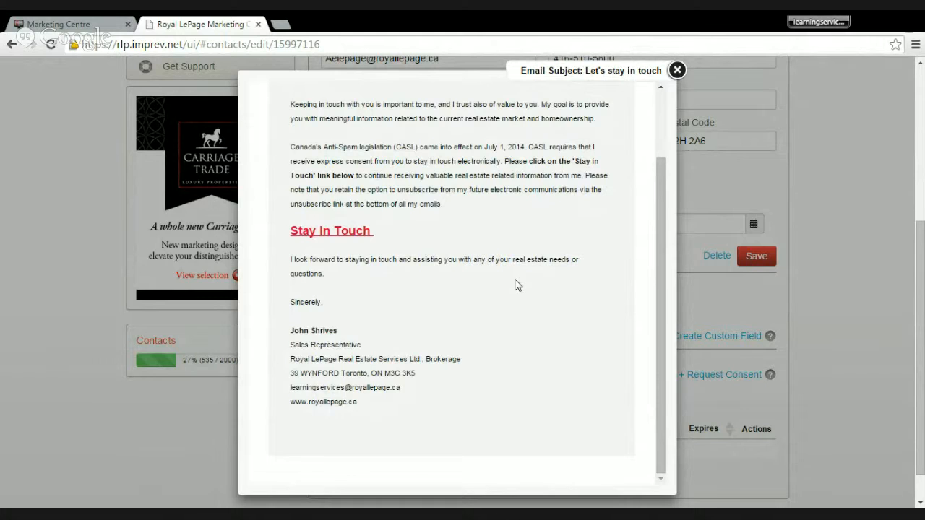
scroll(516, 285, up, 4)
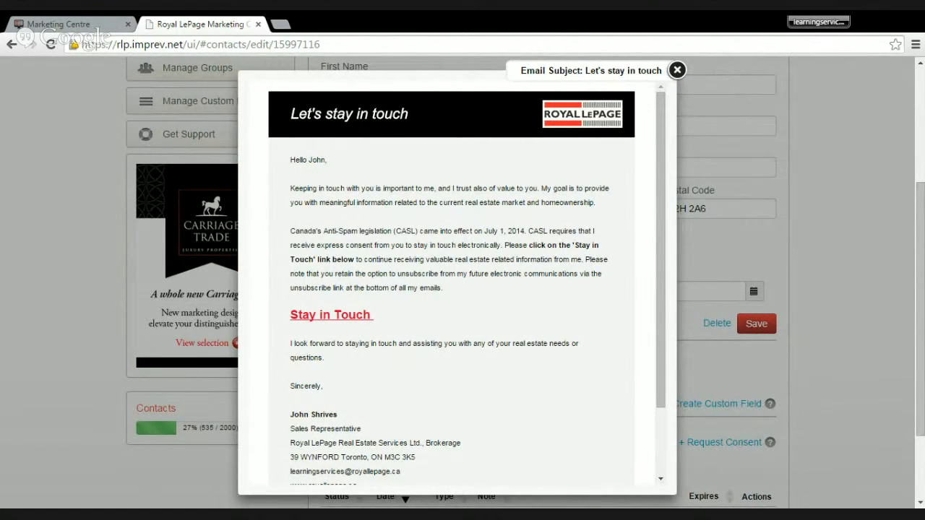
- Close the email preview, look over the manual consent form's note and expiry fields, and leave it without saving
click(677, 70)
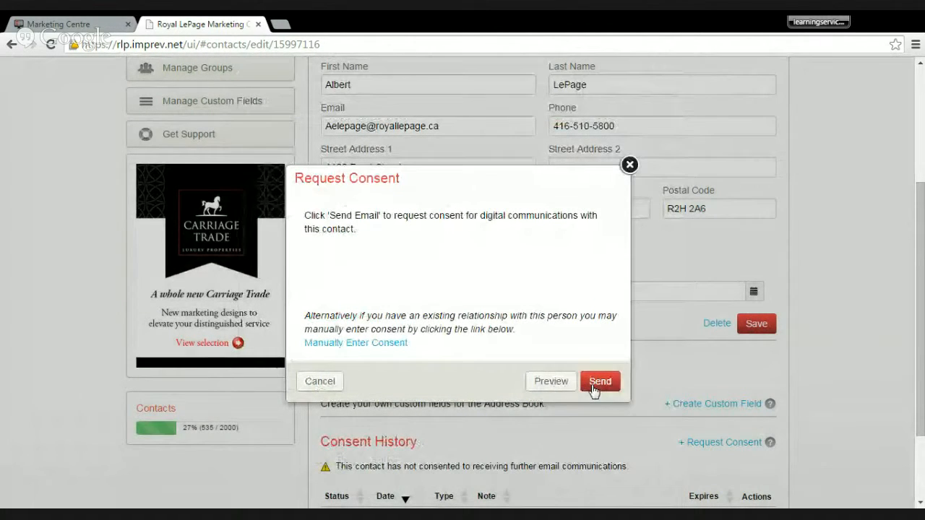
click(393, 343)
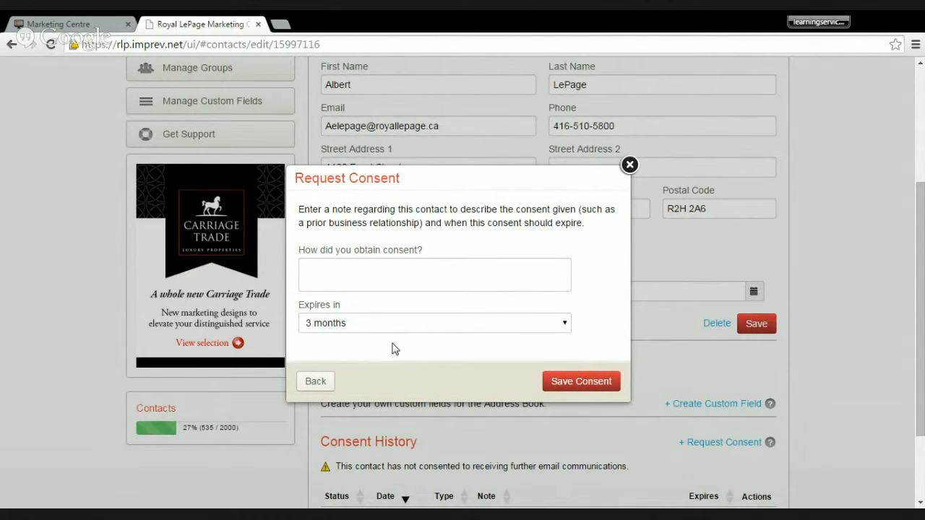
click(342, 266)
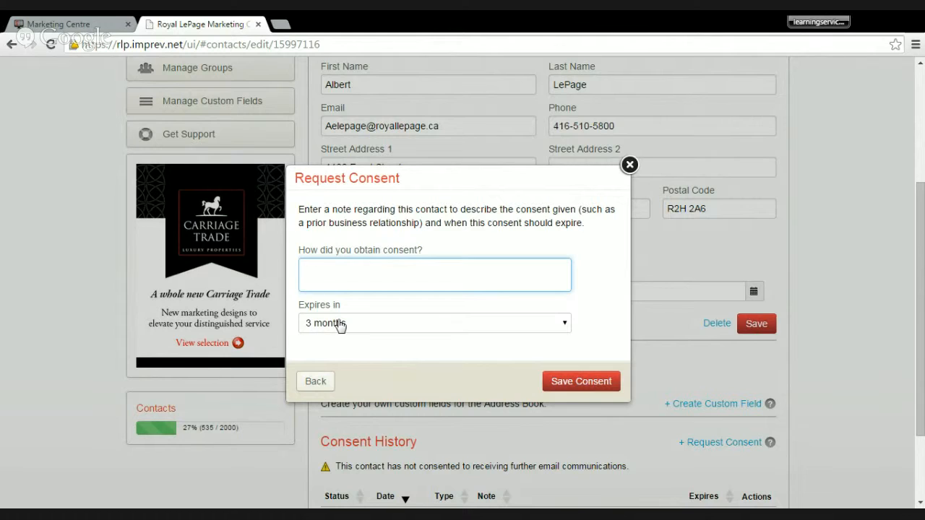
key(Tab)
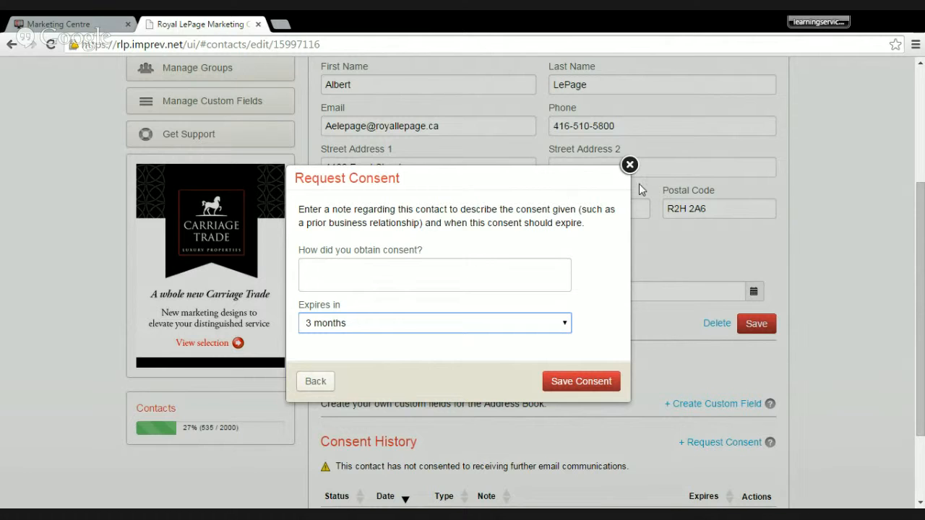
click(629, 165)
- Go to the campaigns area and open the newest eNewsletter campaign under My Campaigns
scroll(726, 242, down, 3)
scroll(801, 219, up, 5)
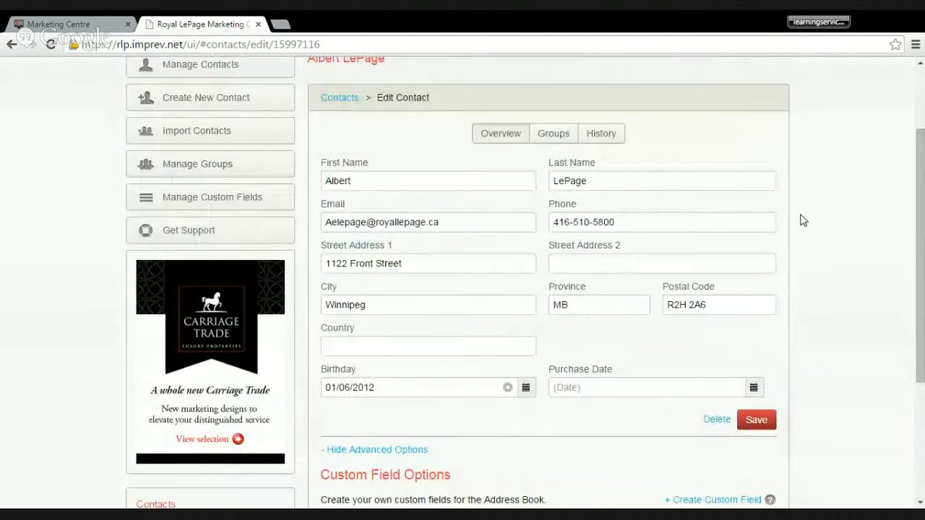
scroll(800, 219, up, 2)
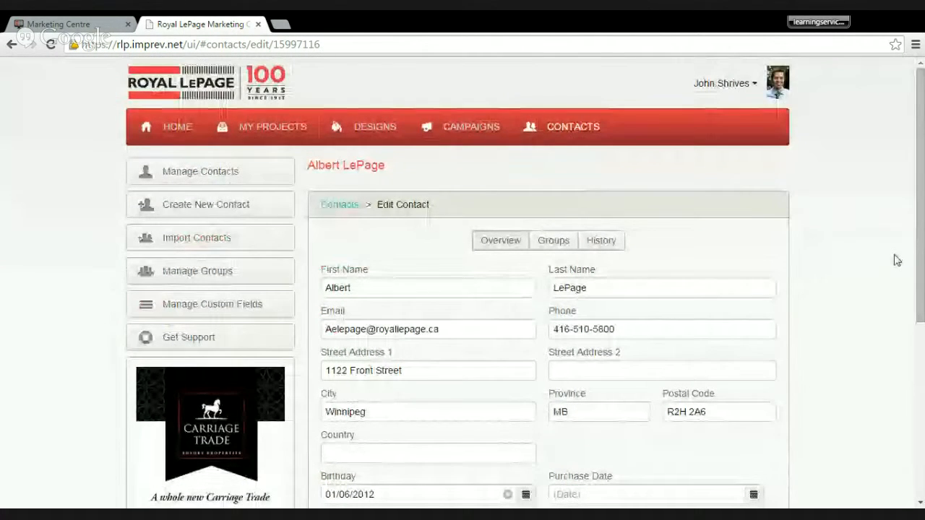
click(453, 138)
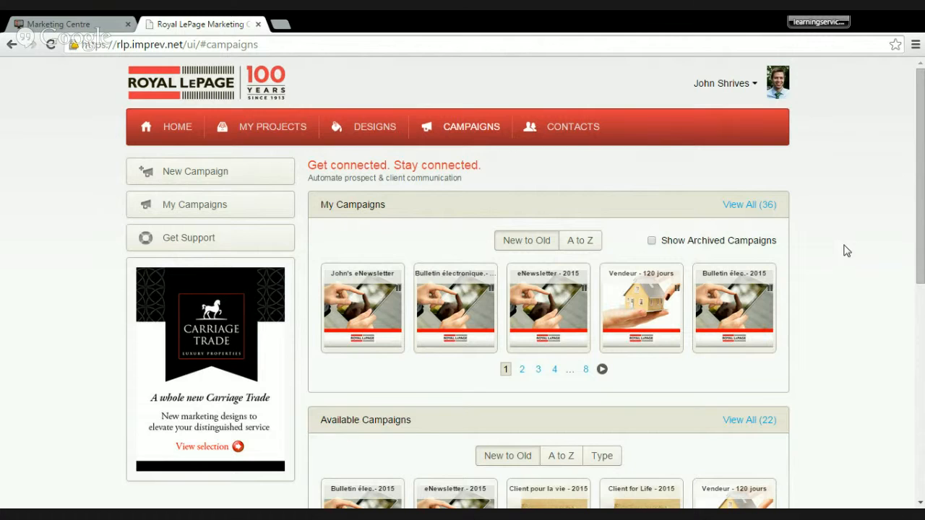
scroll(33, 389, down, 2)
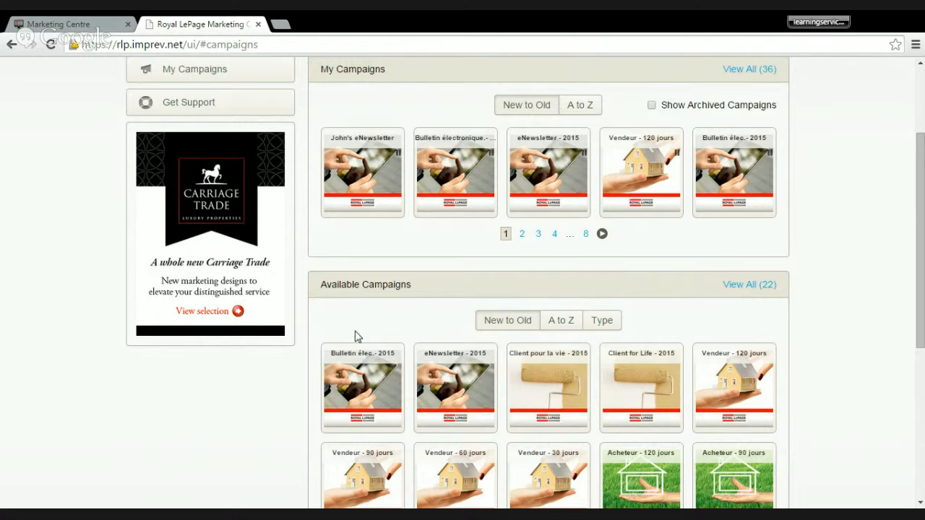
click(375, 172)
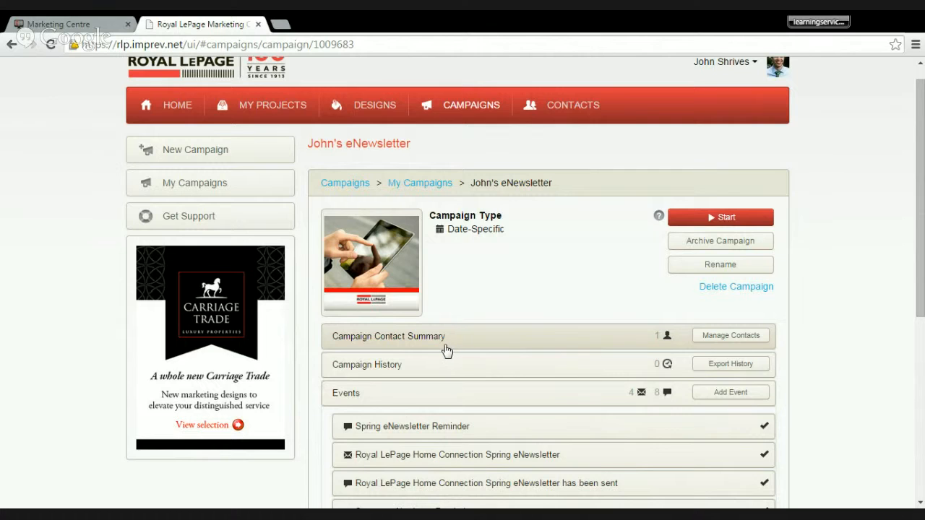
- Examine the contacts and groups available as recipients for this campaign, and close the recipient selection without choosing any
click(705, 340)
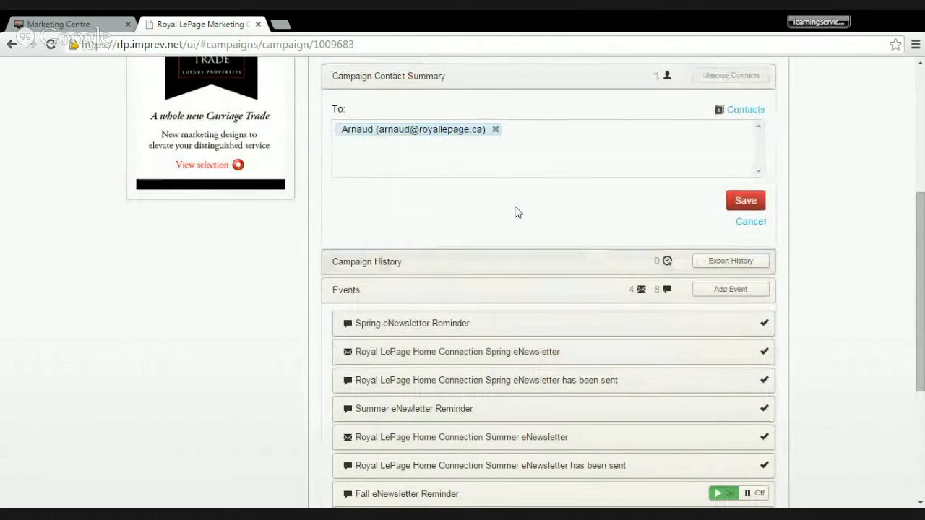
click(732, 114)
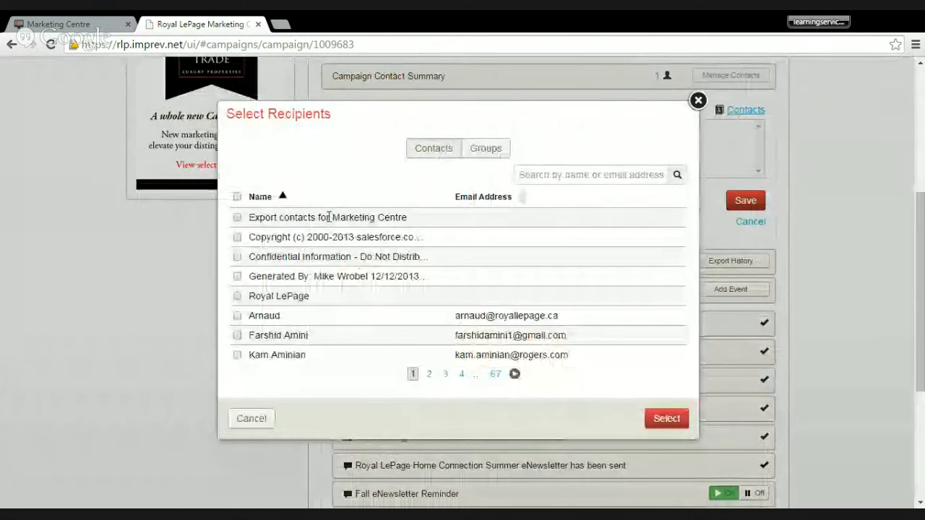
scroll(303, 289, down, 2)
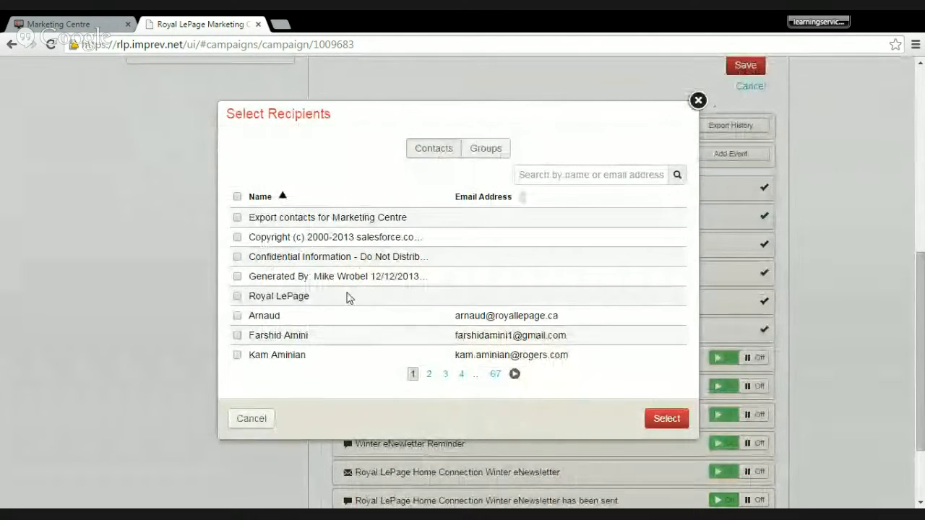
scroll(357, 291, up, 2)
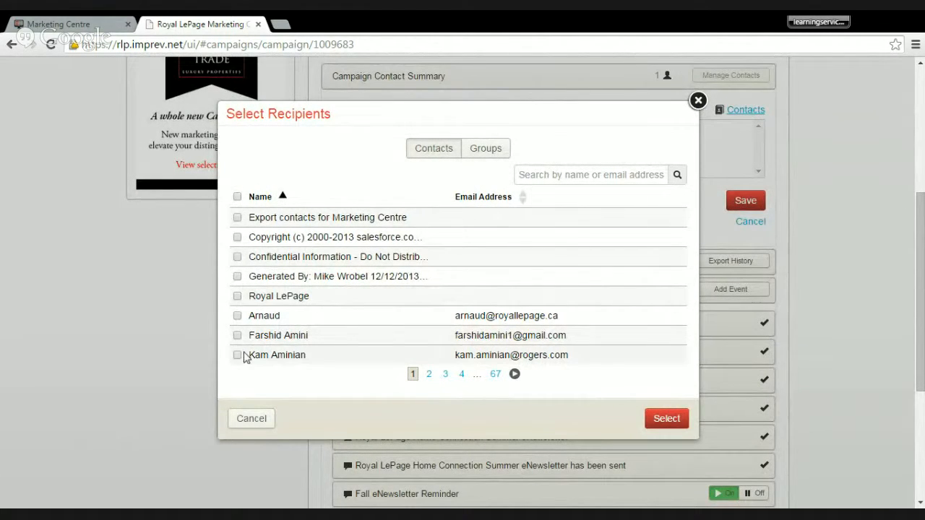
click(491, 151)
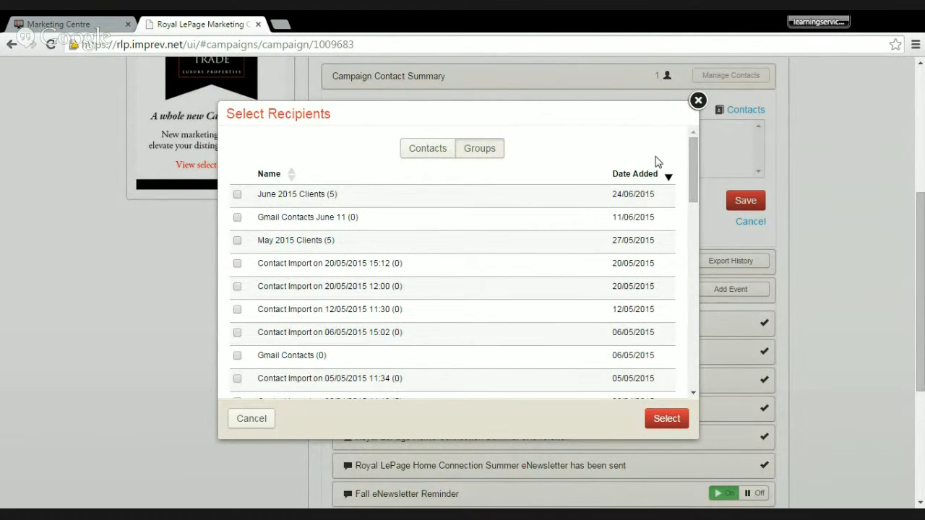
click(697, 101)
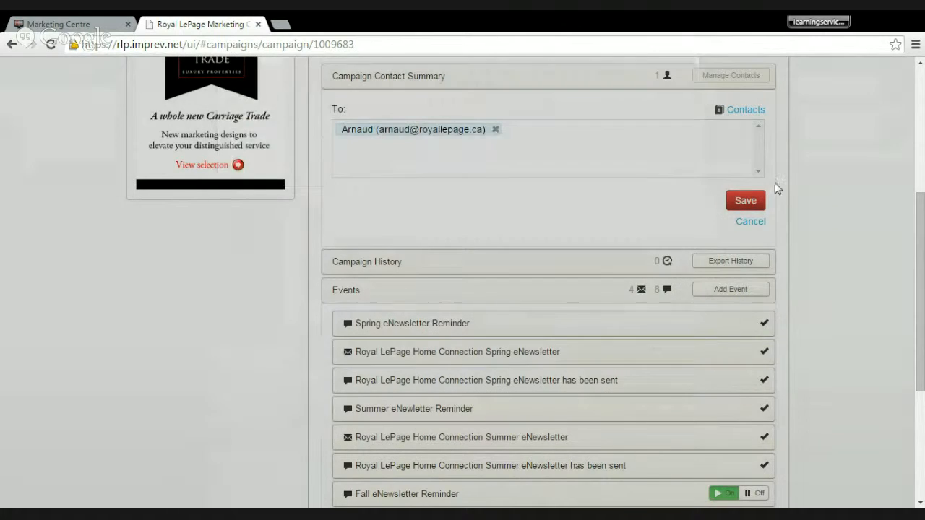
- Expand the campaign's history section to review its logged events
scroll(795, 180, up, 1)
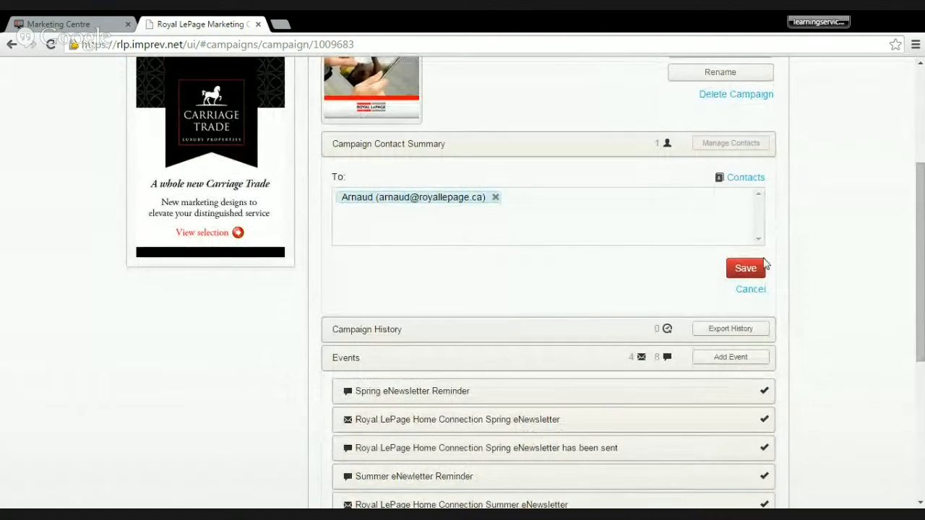
scroll(815, 289, up, 1)
scroll(815, 289, up, 1)
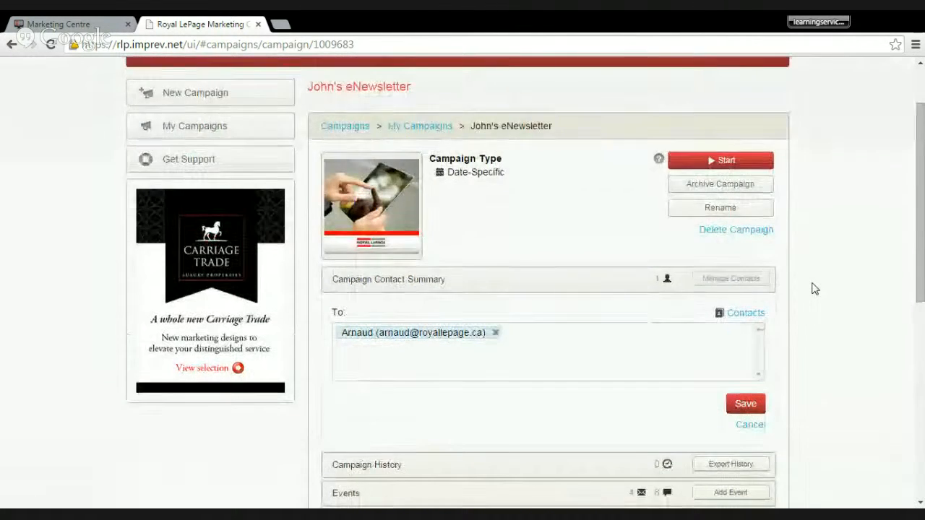
scroll(815, 289, down, 5)
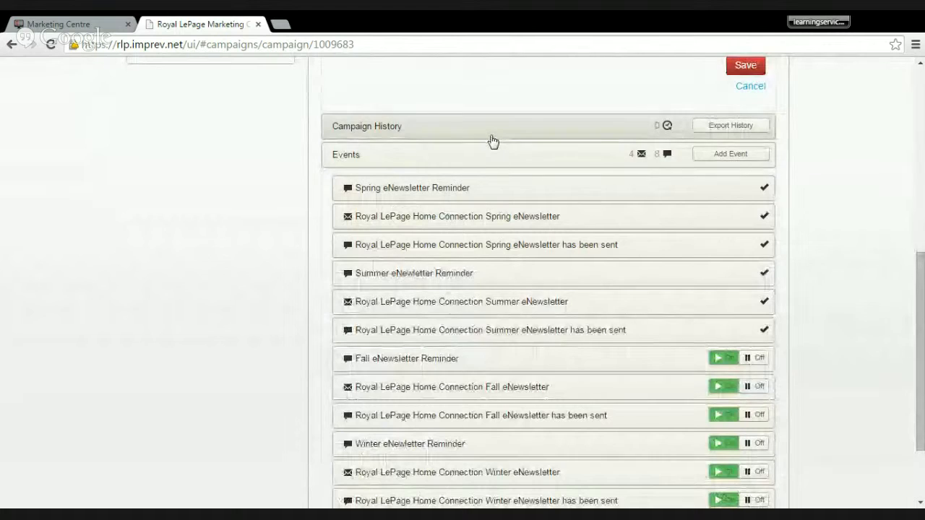
scroll(511, 196, up, 1)
click(497, 204)
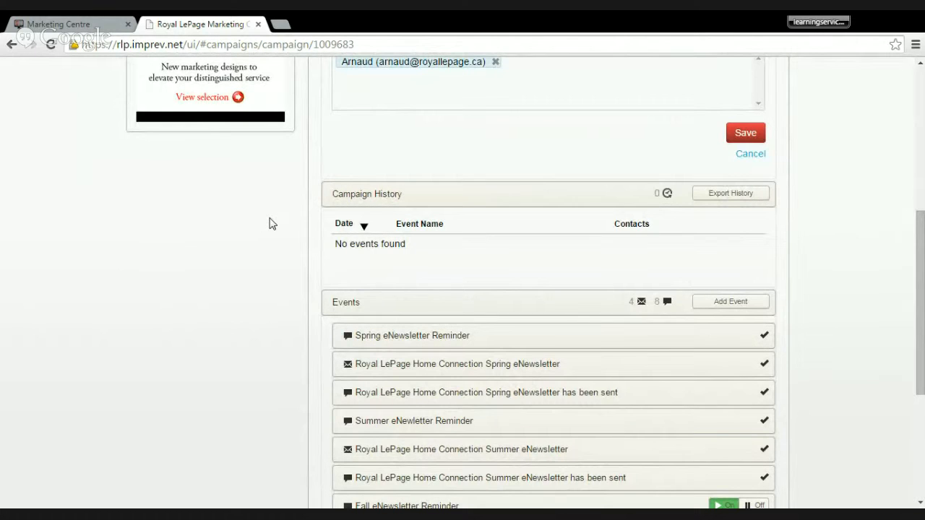
- Expand the Royal LePage Home Connection Summer eNewsletter event and review its send date, email subject and the remaining scheduled events
scroll(255, 221, down, 2)
scroll(254, 223, down, 1)
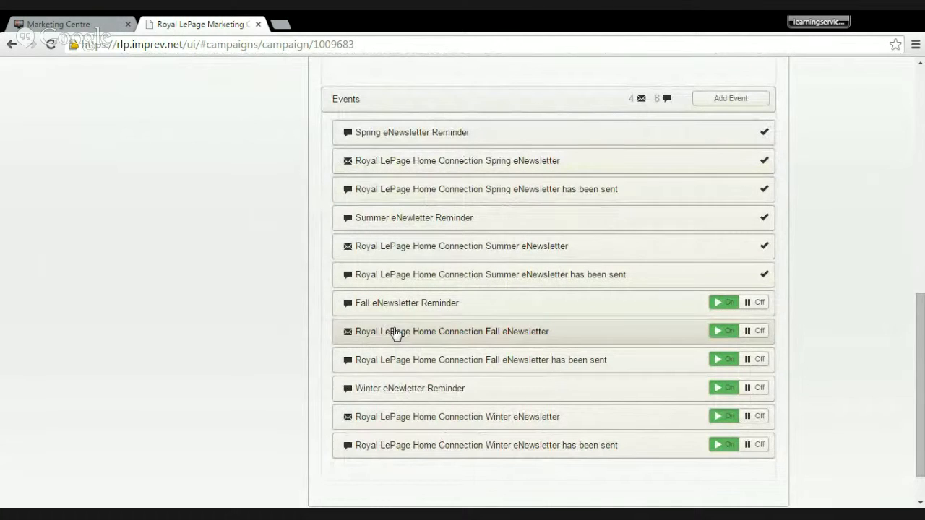
click(376, 249)
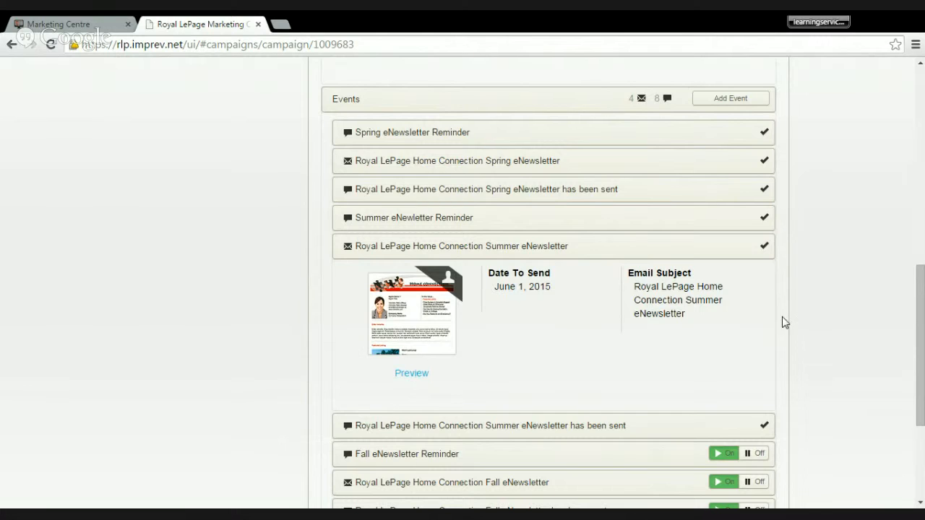
scroll(776, 321, down, 2)
scroll(764, 321, down, 1)
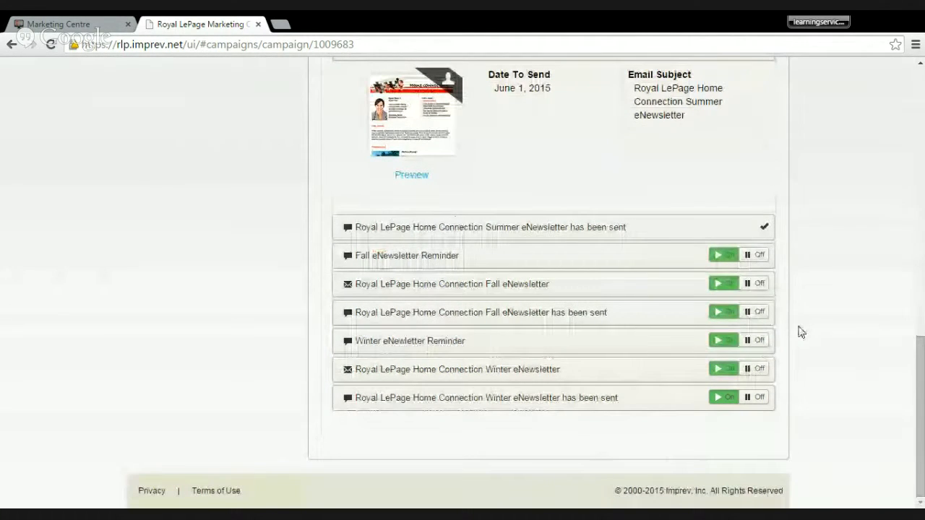
scroll(801, 331, up, 1)
scroll(801, 331, up, 7)
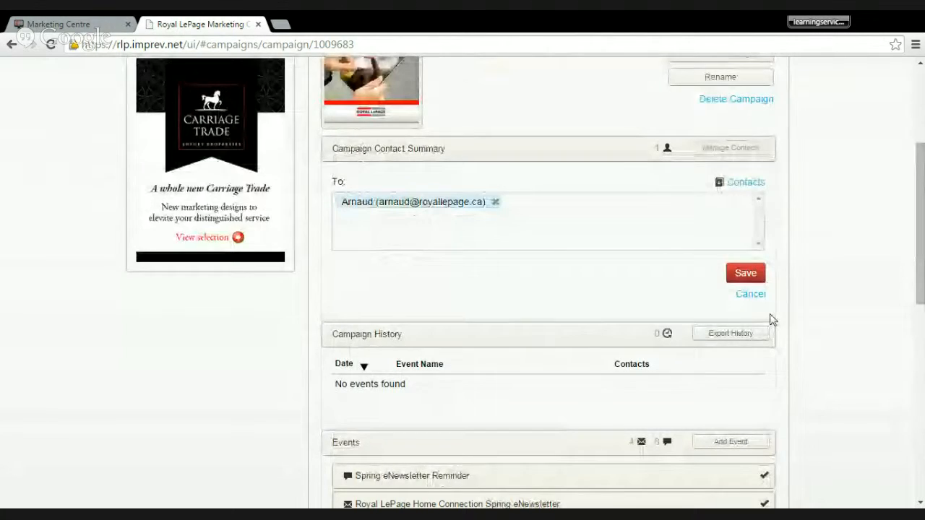
scroll(771, 320, up, 3)
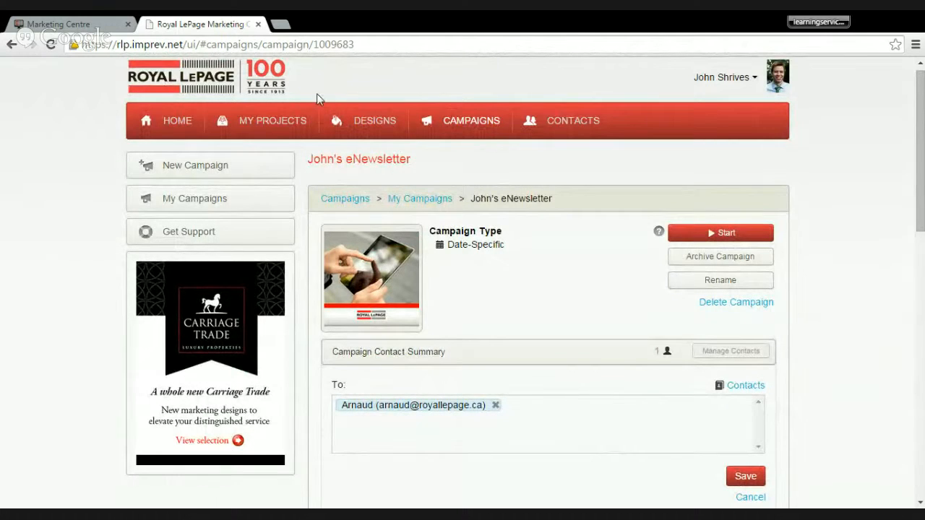
click(279, 24)
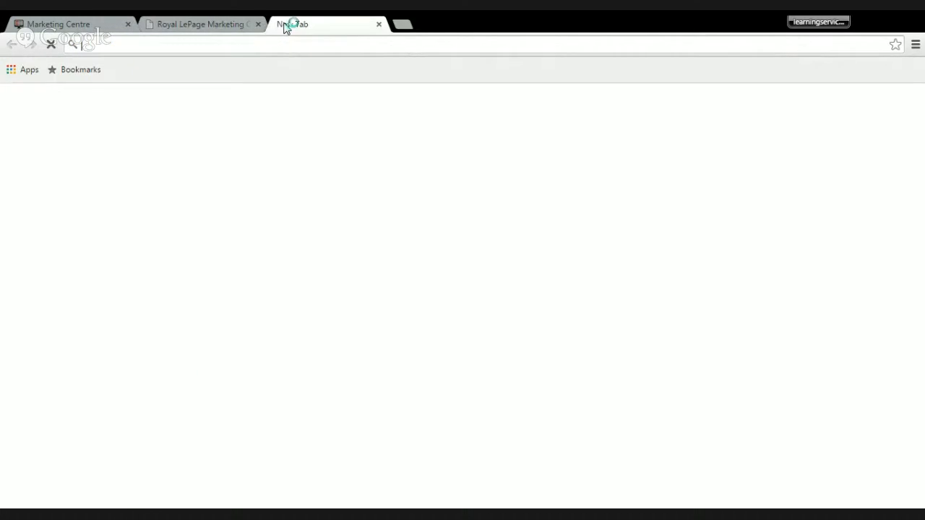
text(w)
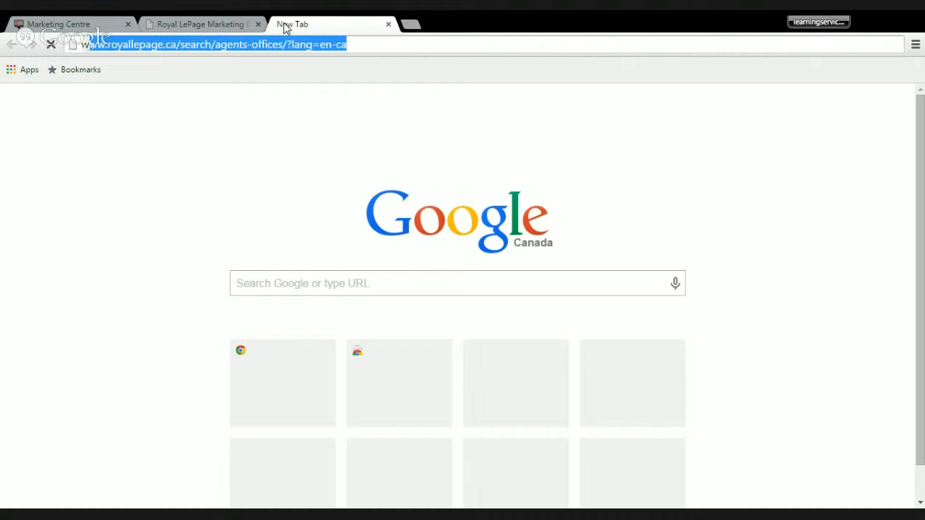
text(ww.royallepage.)
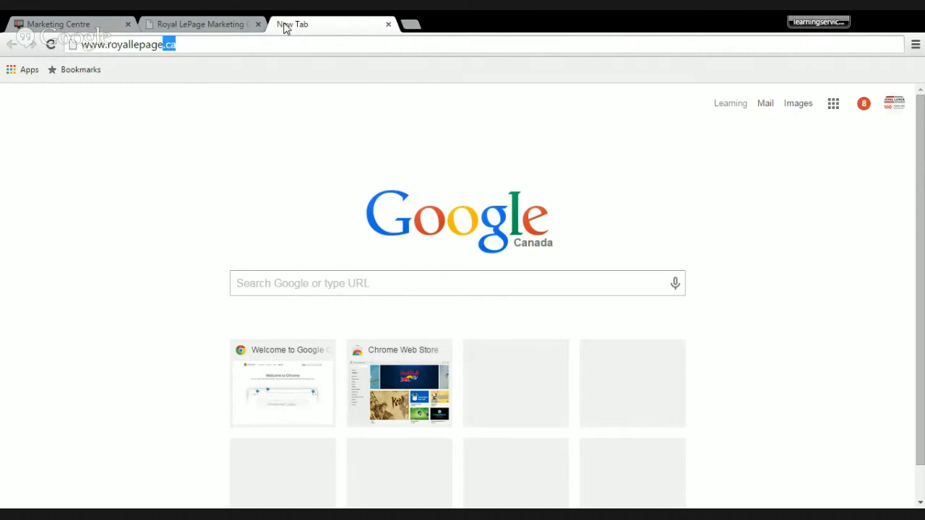
text(ca/training)
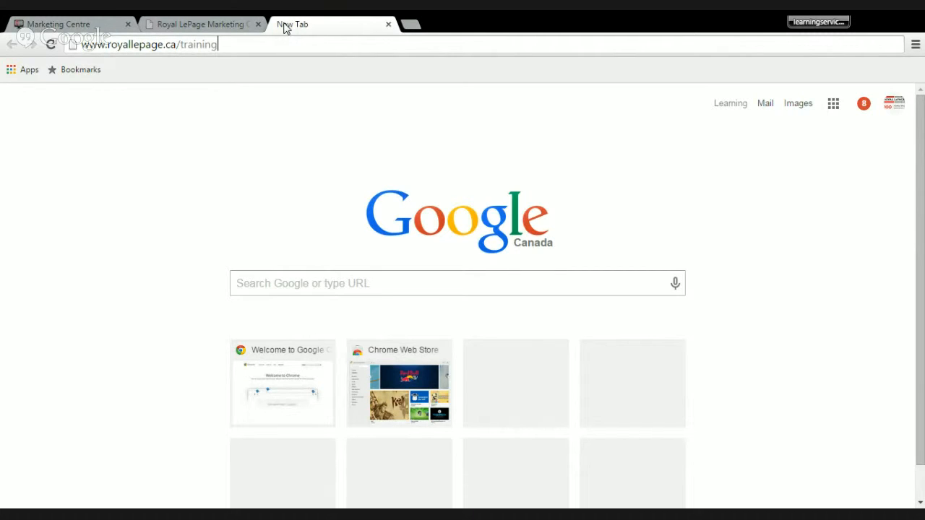
key(Return)
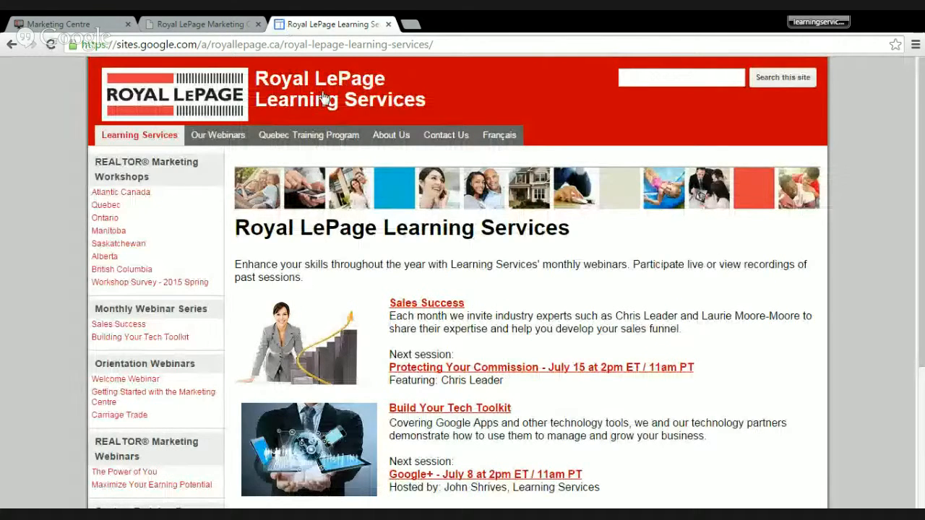
- Open the Getting Started with the Marketing Centre webinar page and look through its coming sessions, recording and feedback survey
scroll(551, 281, down, 2)
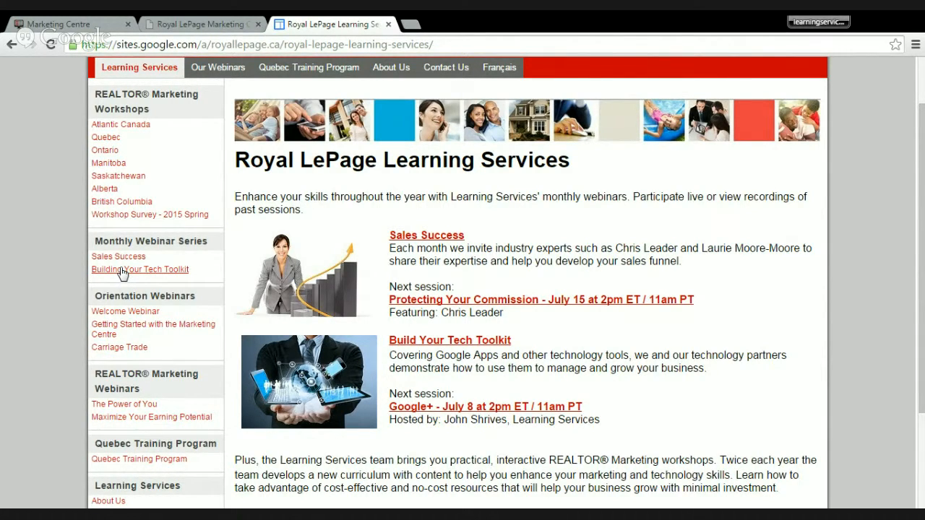
click(124, 329)
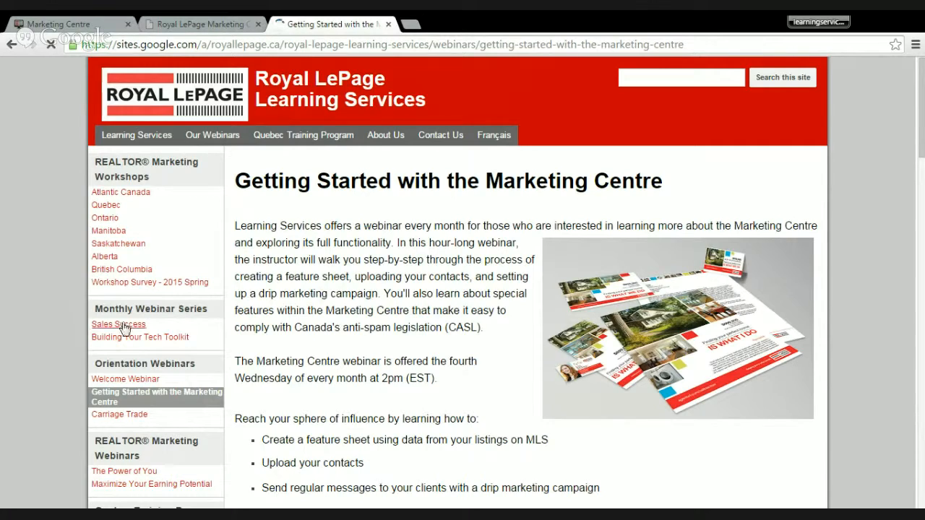
scroll(354, 376, down, 5)
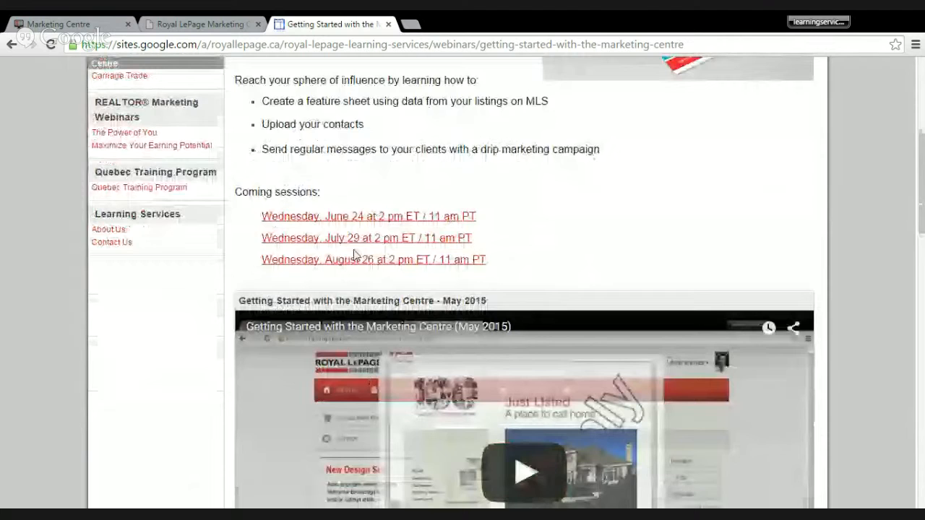
scroll(354, 255, down, 2)
scroll(147, 245, down, 3)
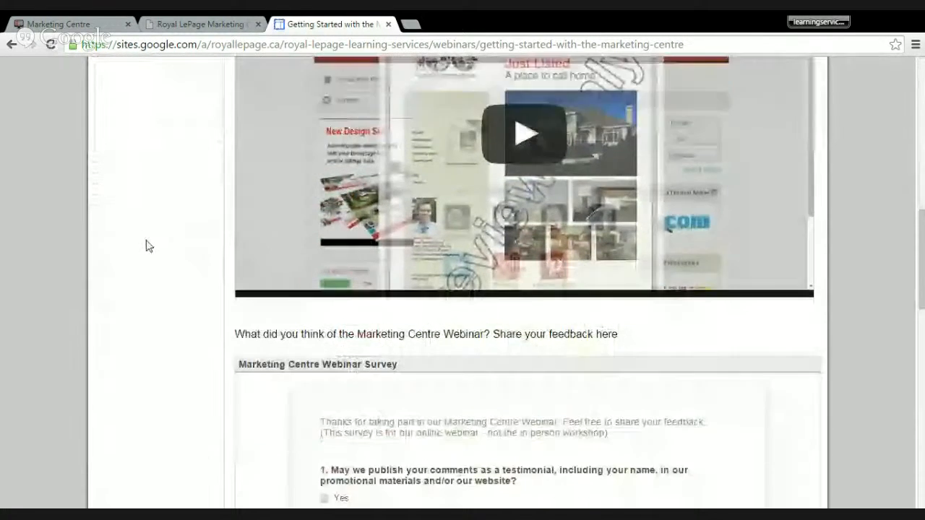
scroll(147, 246, down, 3)
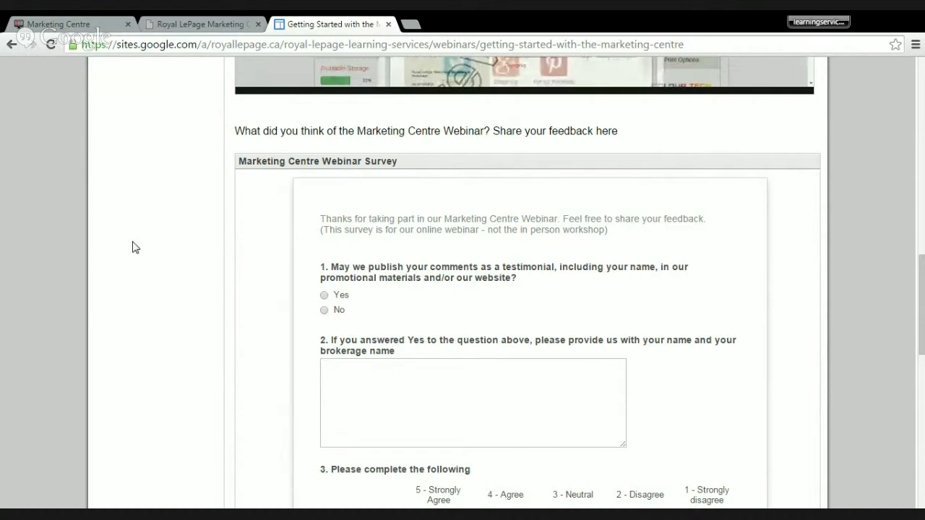
scroll(132, 246, up, 9)
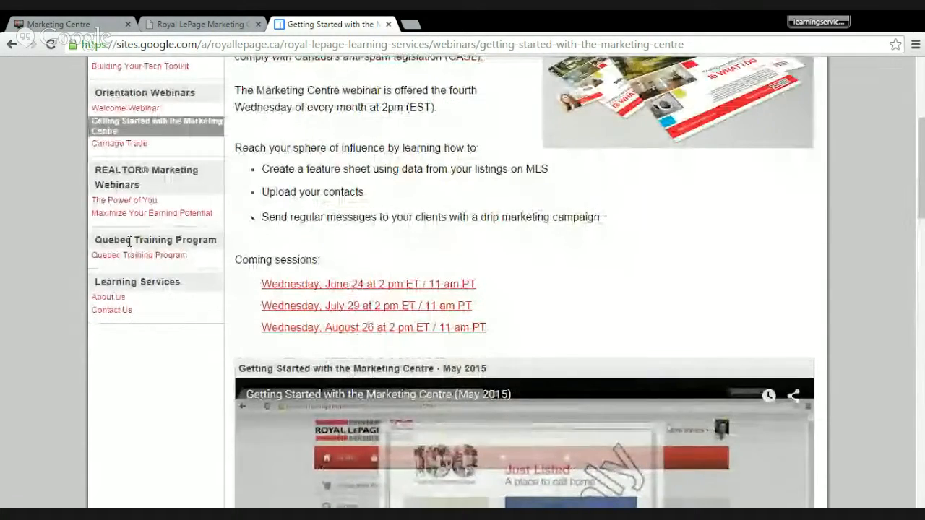
scroll(130, 243, up, 4)
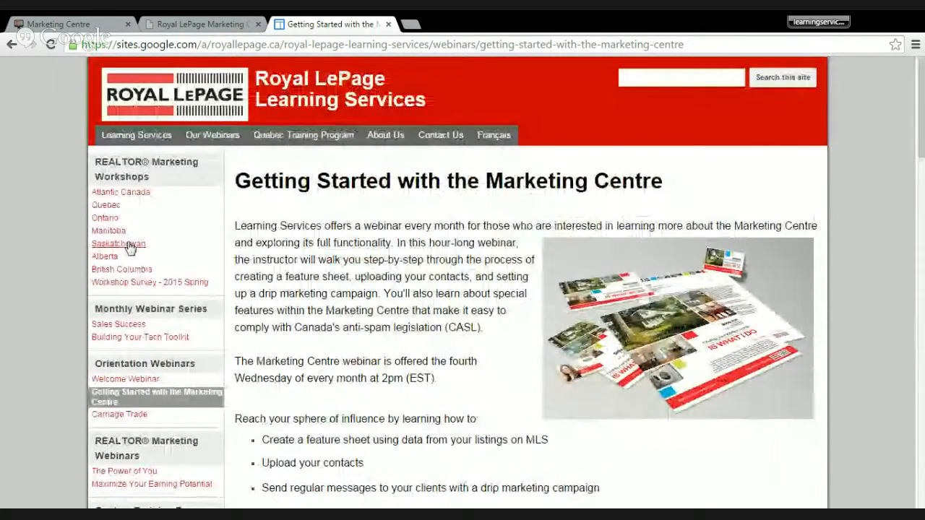